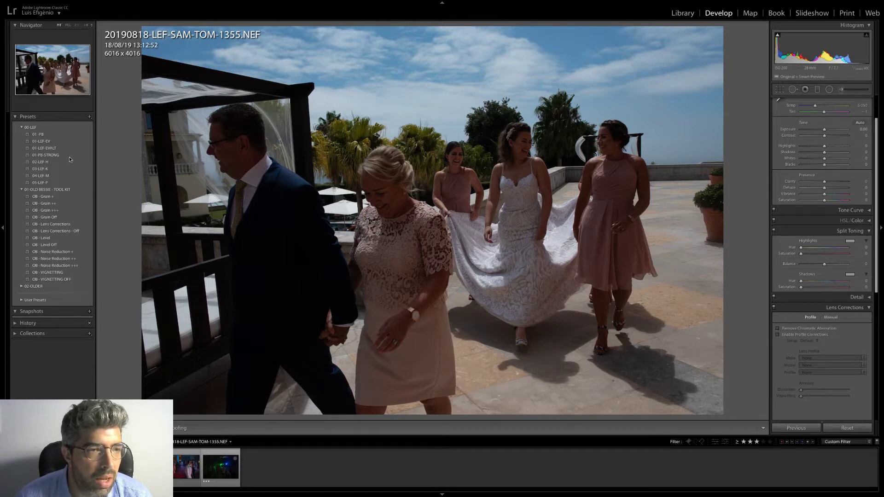
- Apply the 01-LEF-EV preset to the wedding photo and set its exposure to +0.66
click(47, 142)
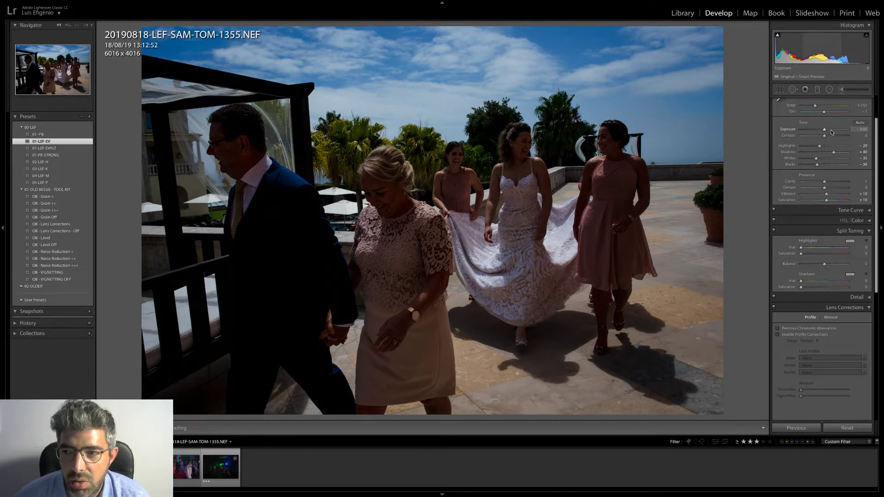
click(861, 130)
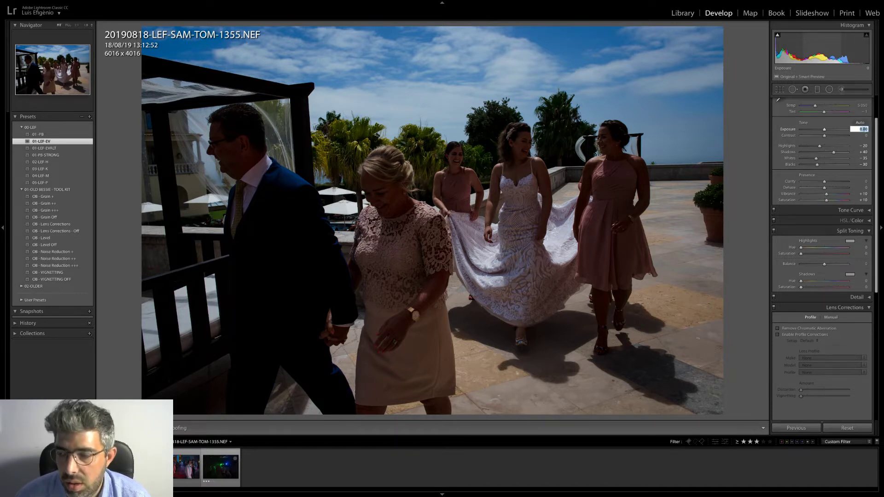
click(859, 129)
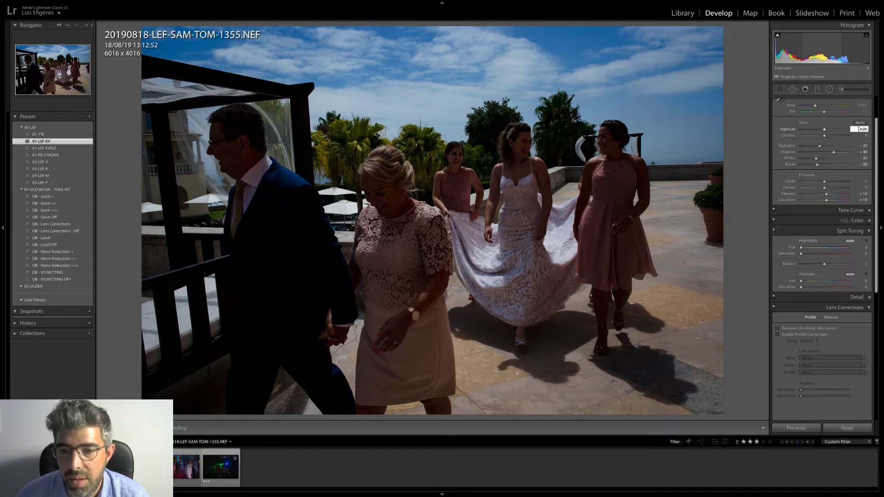
text(0.66)
key(Return)
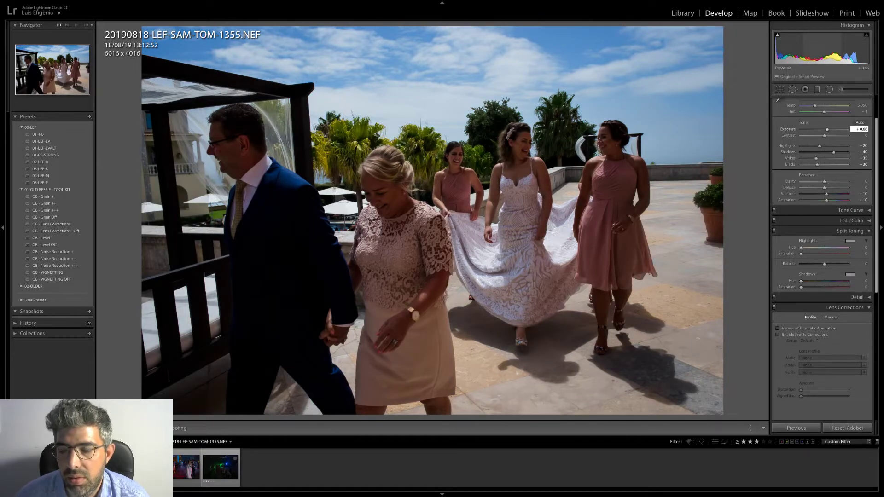
- Try brighter exposures of +0.99 and +1.32 on the photo
text(0.99)
key(Return)
key(backslash)
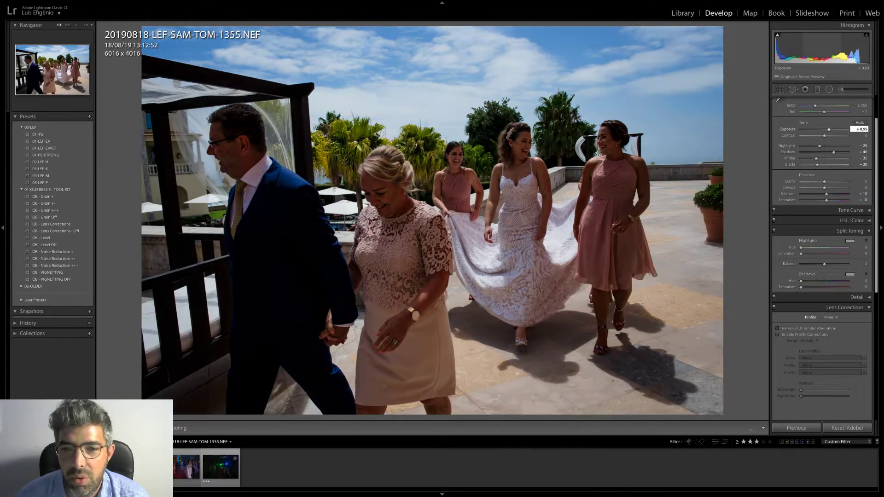
key(backslash)
text(1.32)
key(Return)
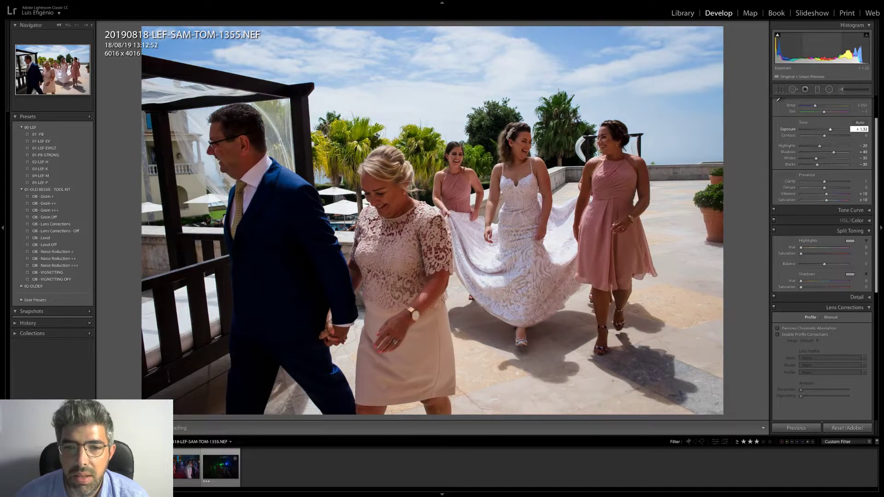
- Test how the photo looks at exposures between +0.99 and +2.31
key(Up)
key(backslash)
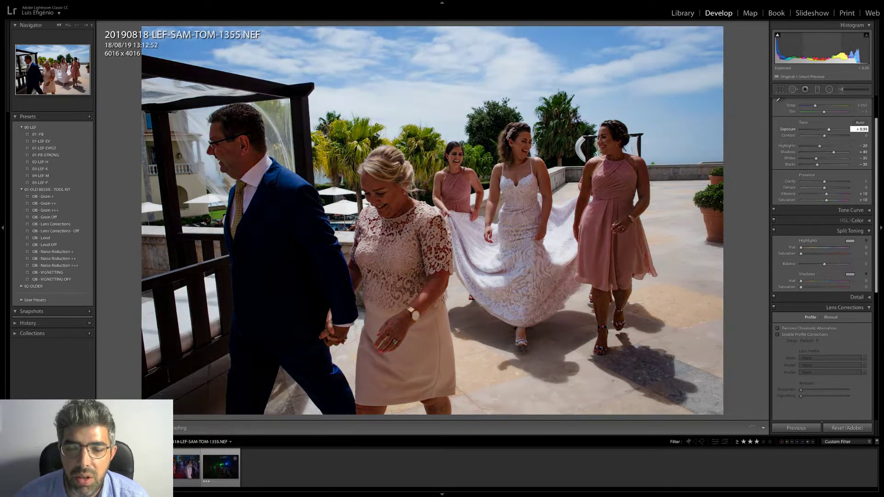
key(backslash)
key(Up)
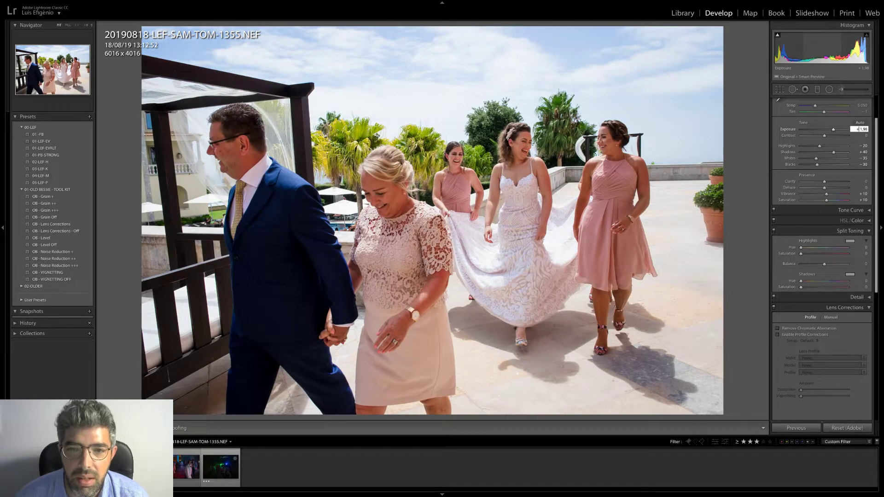
key(Down)
key(Down)
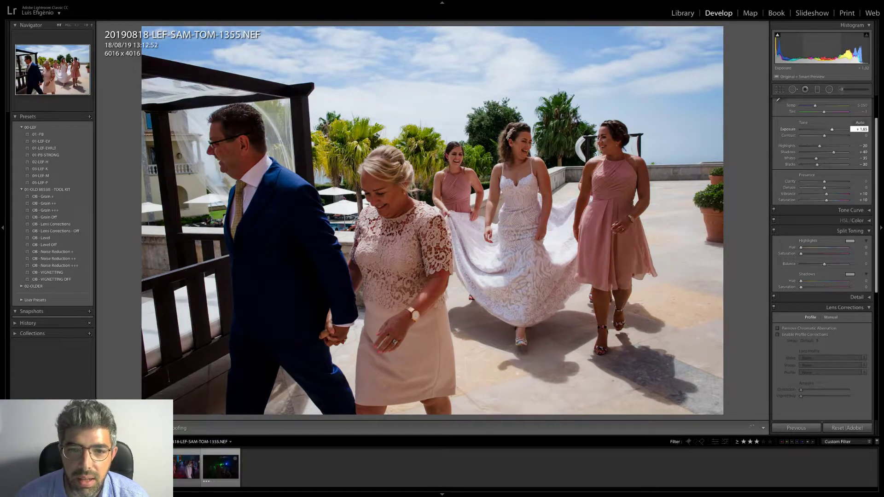
key(Up)
key(Up)
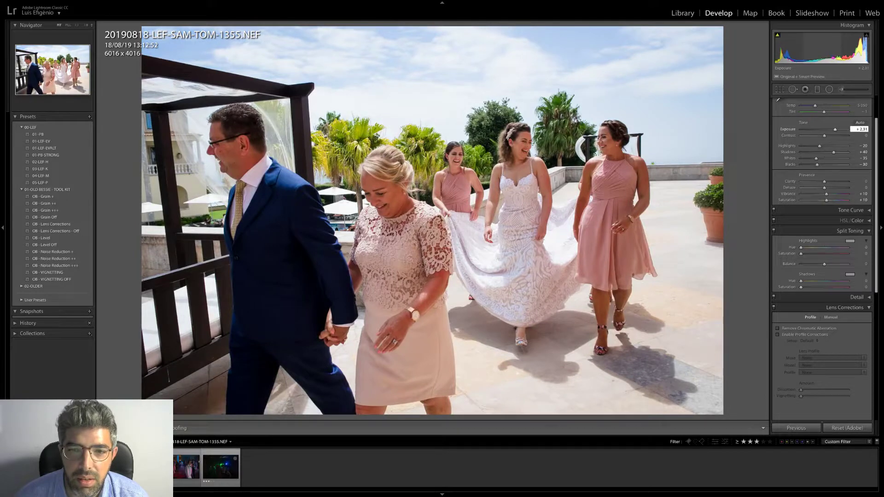
- Compare the photo at low and high exposures again, ending at +1.65
key(Down)
key(Down)
key(Down)
key(Down)
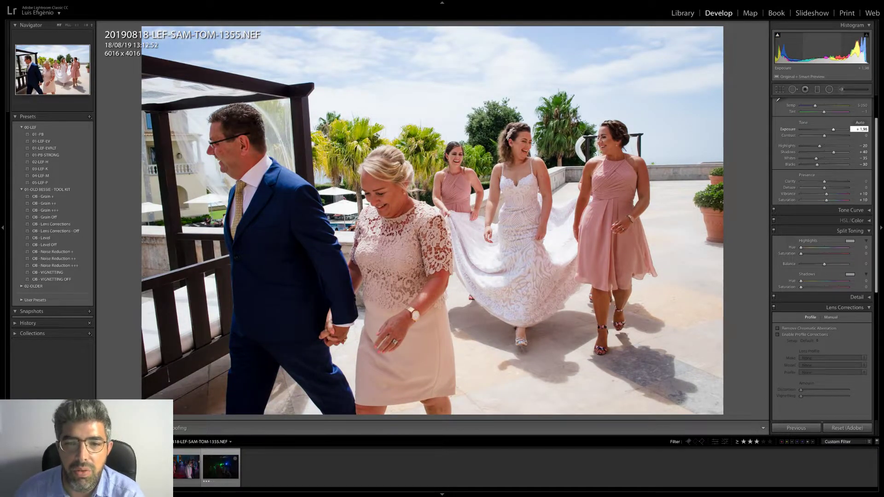
key(Up)
key(Up)
key(Up)
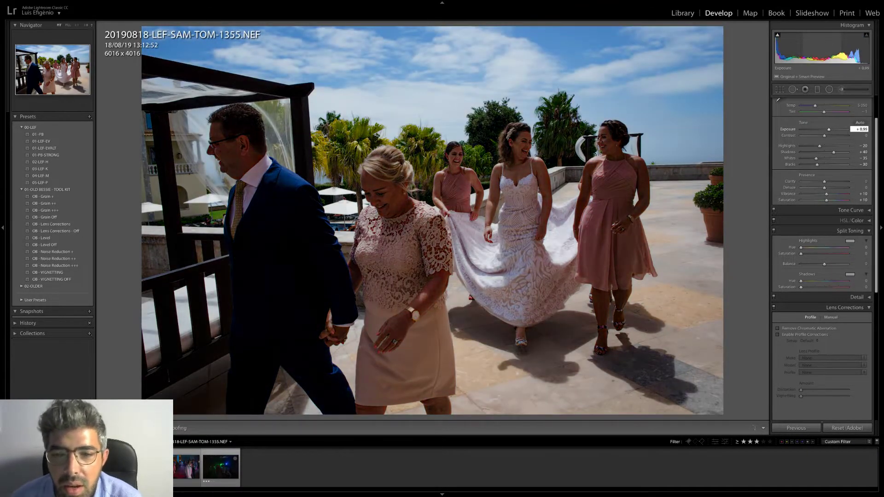
key(Up)
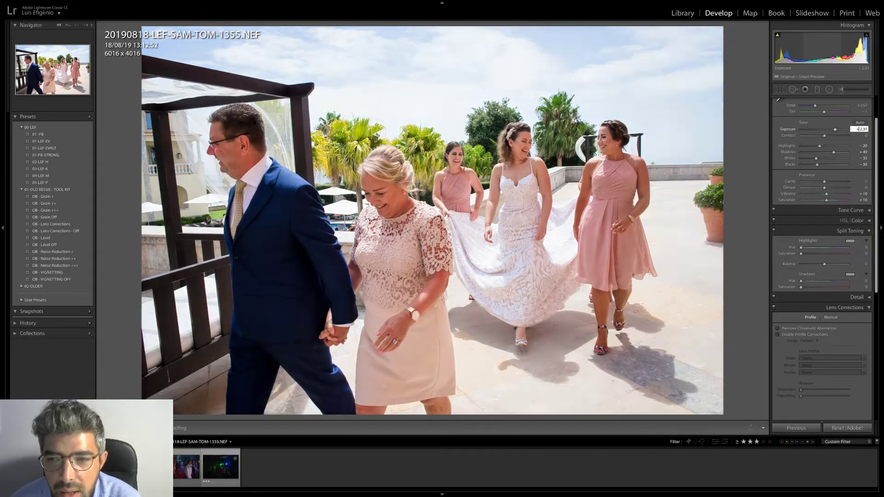
key(Down)
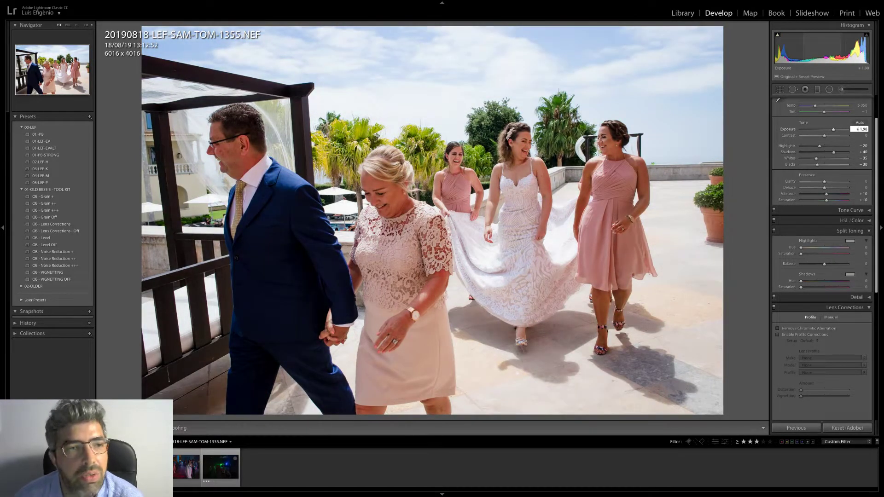
key(Down)
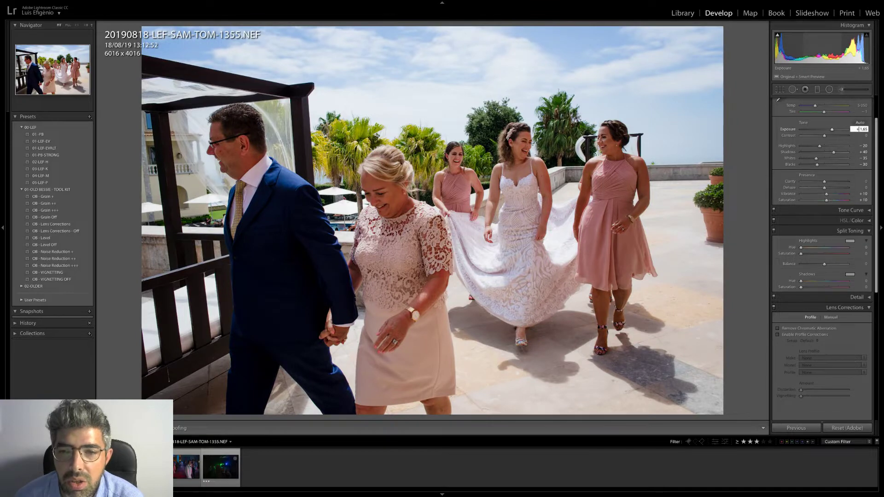
- Fine-tune the photo's exposure to +1.52
key(Up)
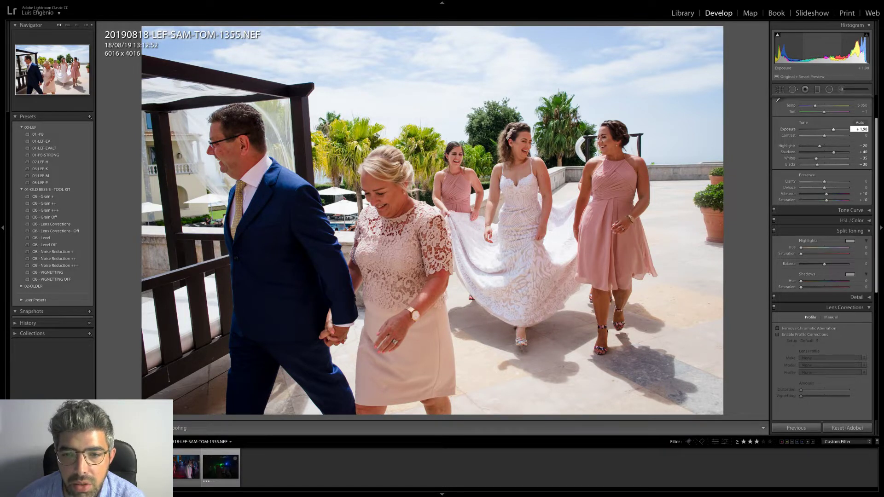
key(shift+Down)
key(shift+Down)
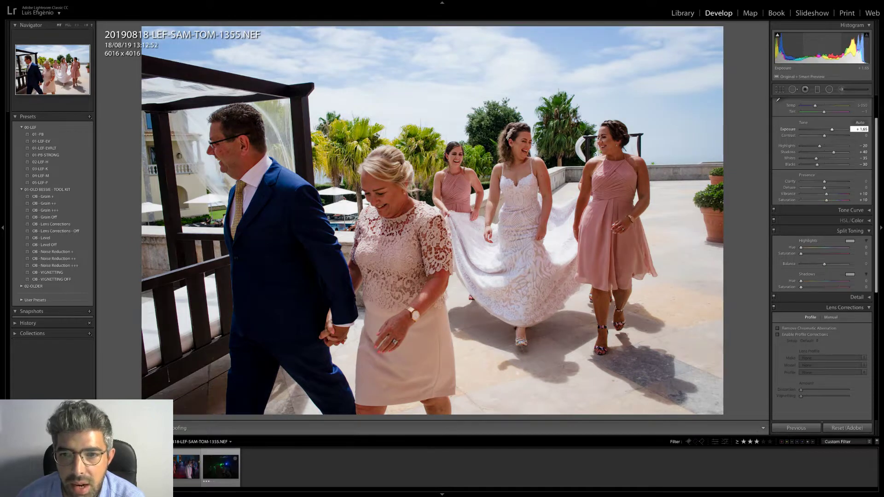
key(Up)
key(Up)
key(Up)
key(Up)
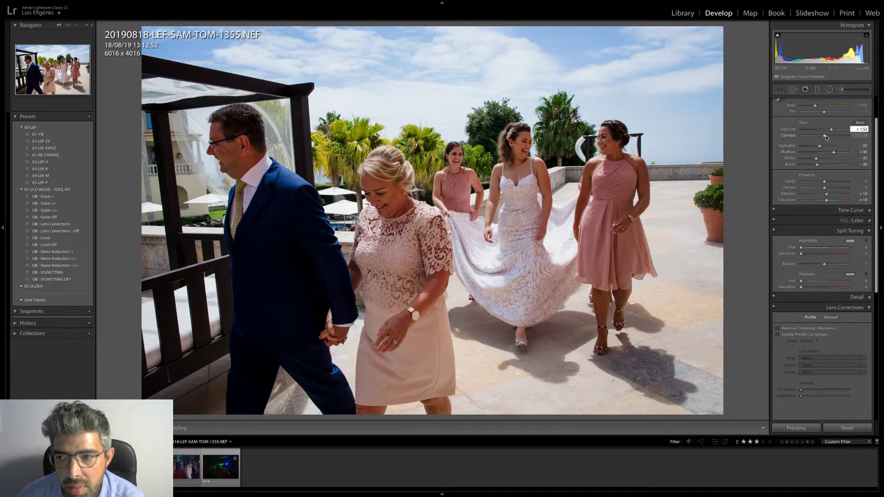
- Lower the highlights gradually to -80 to recover detail in the sky and dress
click(865, 146)
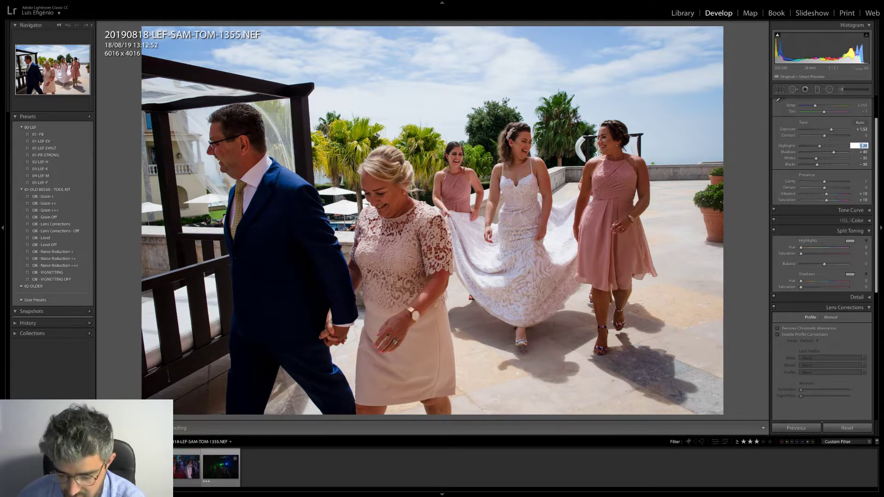
text(-40)
key(Return)
text(-60)
key(Return)
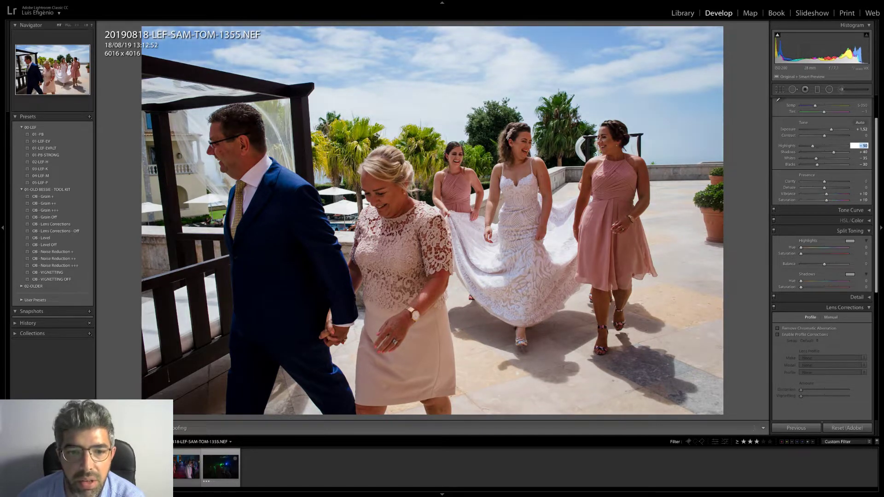
text(-70)
key(Return)
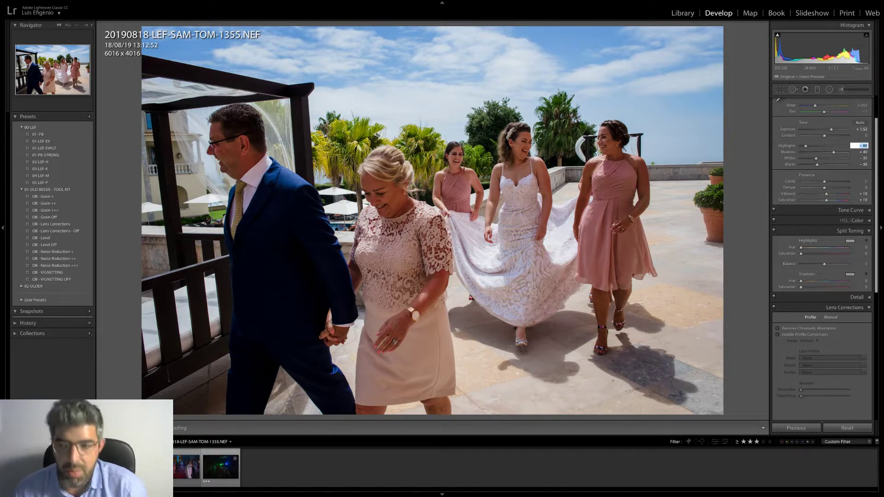
- Try darker and lighter shadows, returning the value to +40
key(Tab)
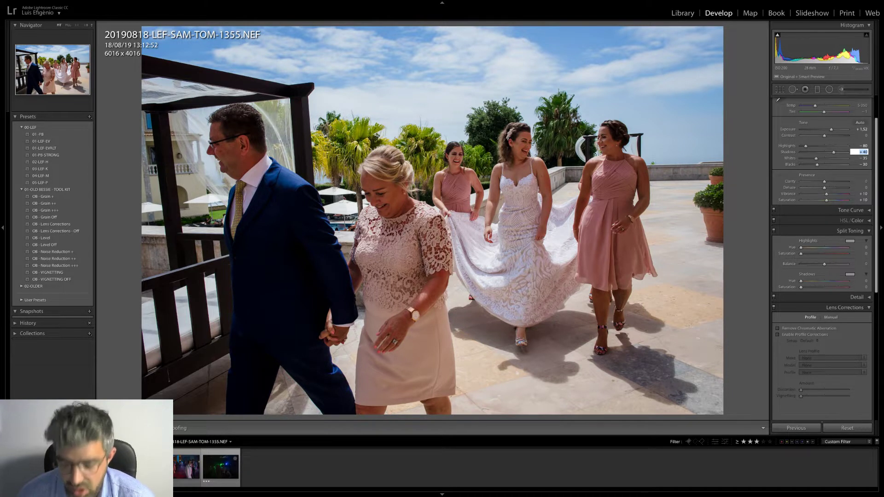
key(shift)
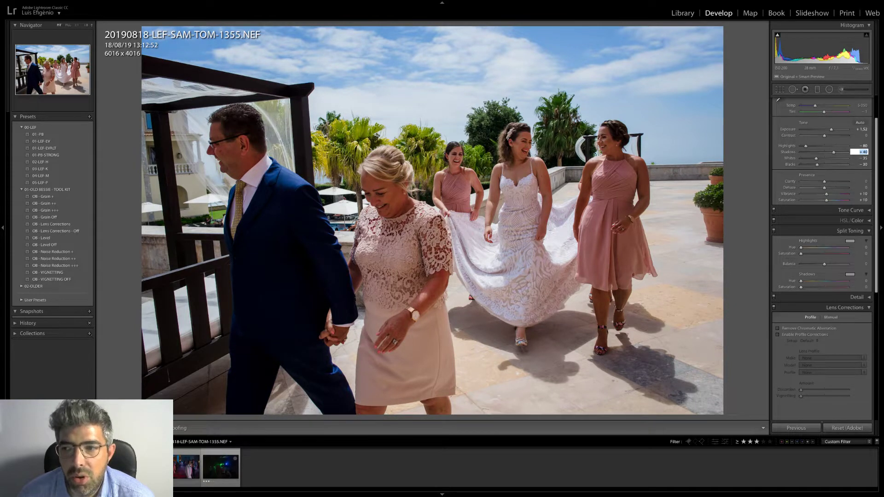
key(Down)
key(Down)
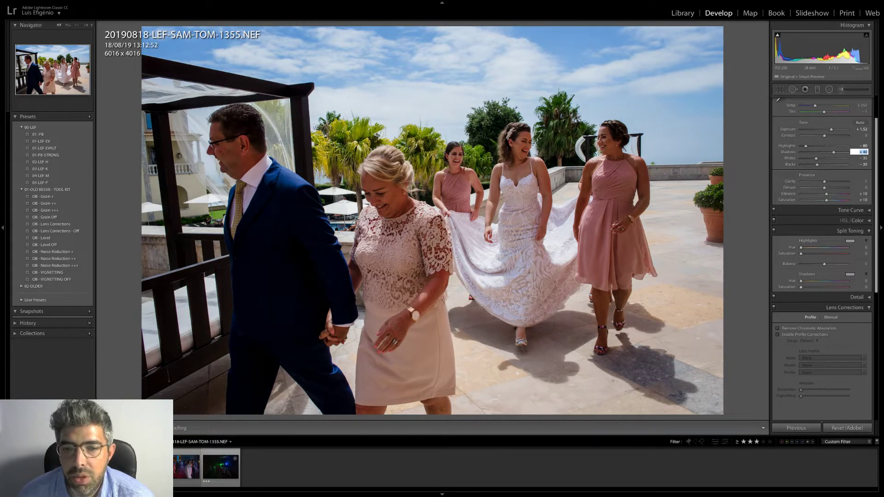
key(Up)
key(Up)
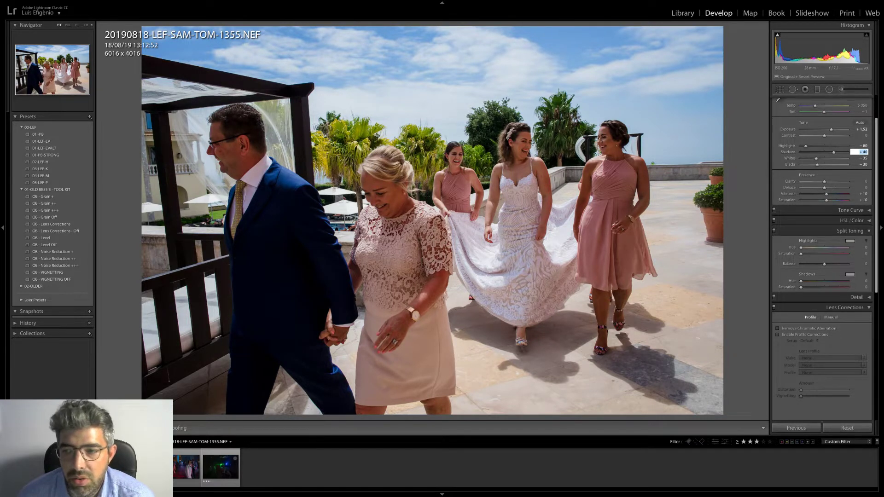
- Raise the whites to -5
key(Tab)
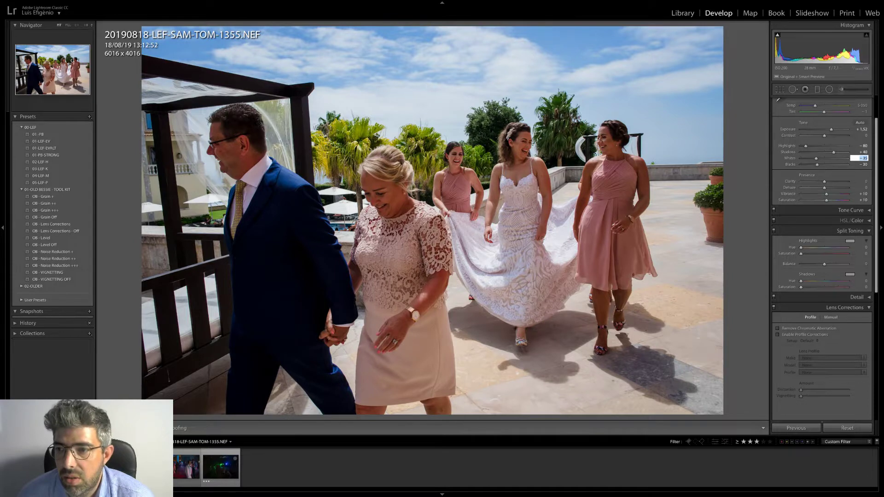
key(Up)
key(Up)
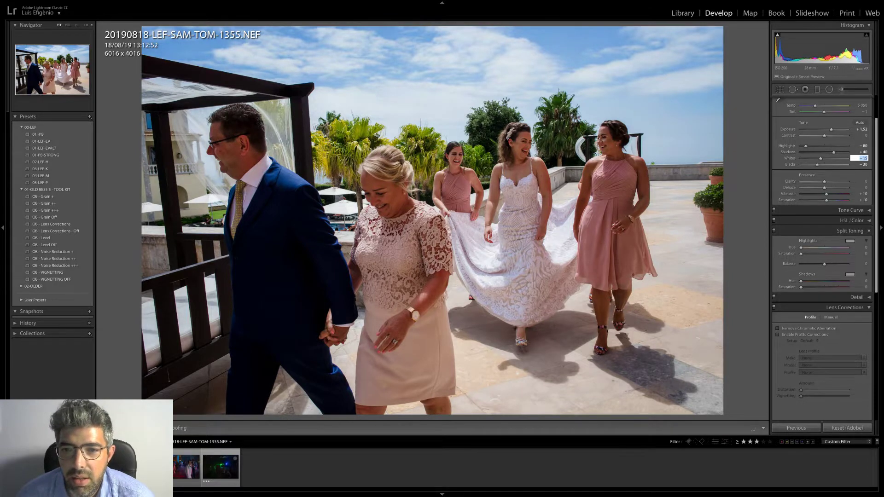
key(Up)
key(Up)
key(Up)
key(Up)
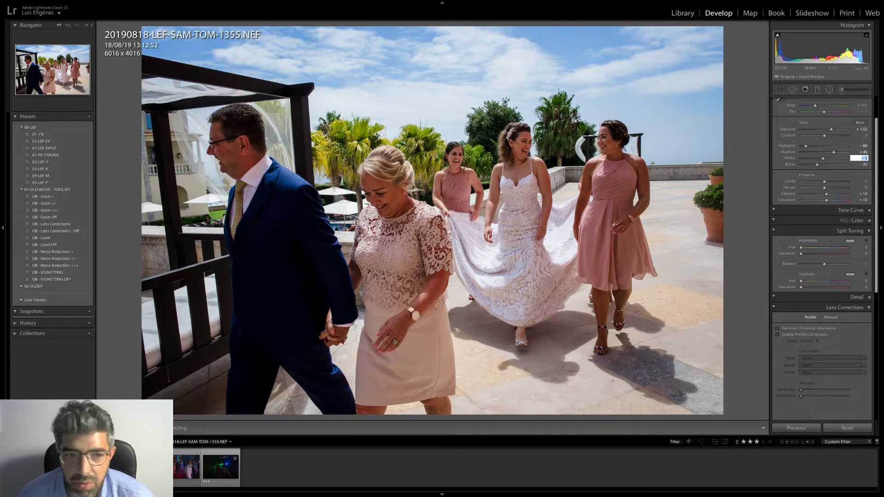
- Compare the blacks at -30 and -20 and set them to -20
key(Tab)
text(-20)
key(Return)
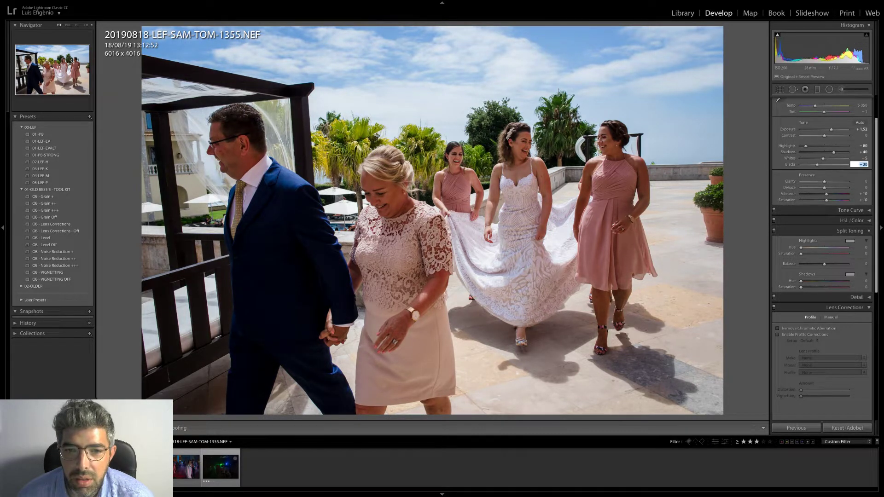
text(-30)
key(Return)
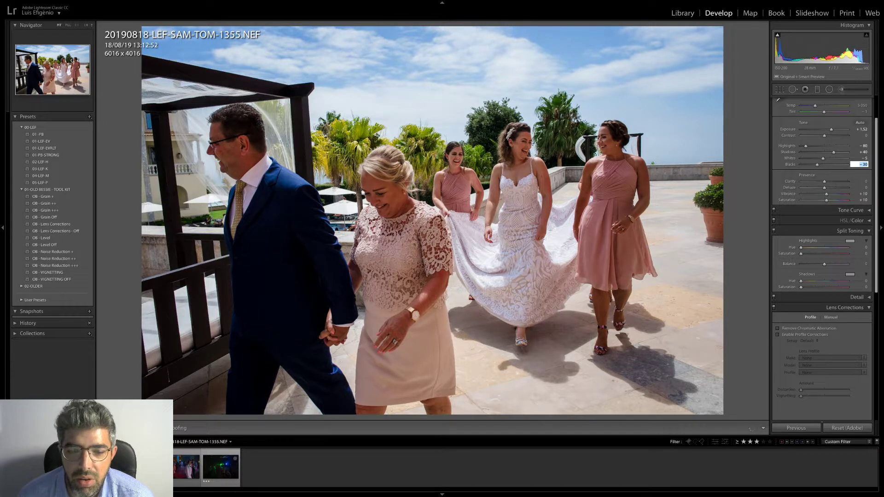
text(-20)
key(Return)
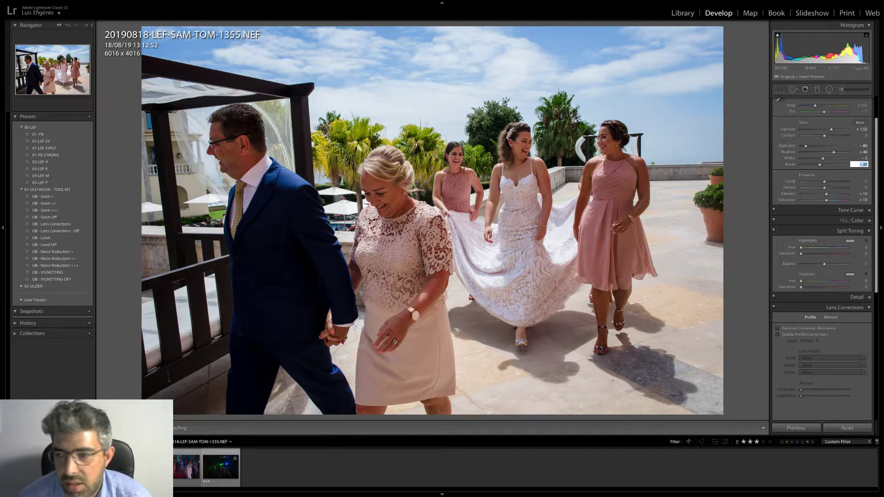
- Reduce the photo's saturation to +6
click(860, 200)
text(1)
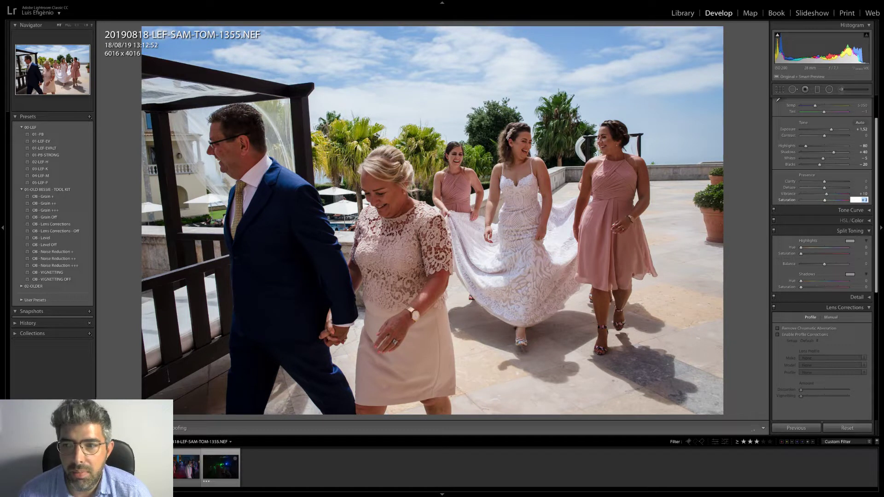
key(Up)
key(Up)
key(Up)
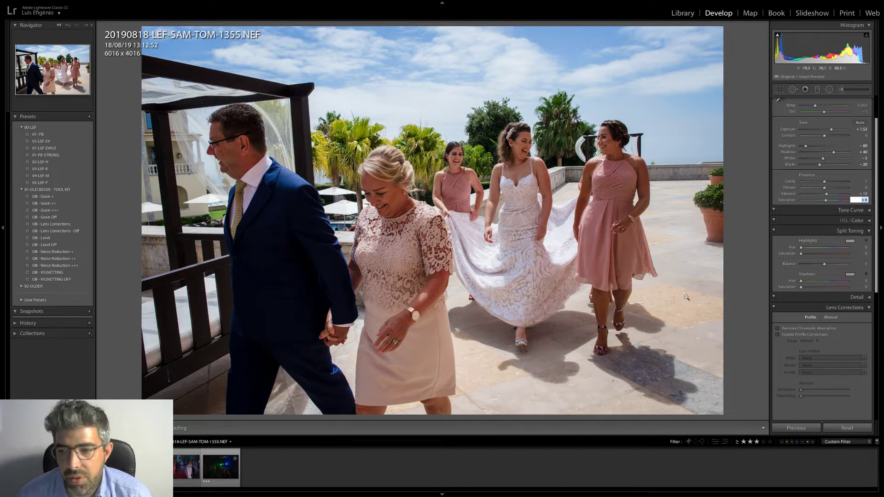
- Enable the lens profile corrections and remove chromatic aberration
click(778, 335)
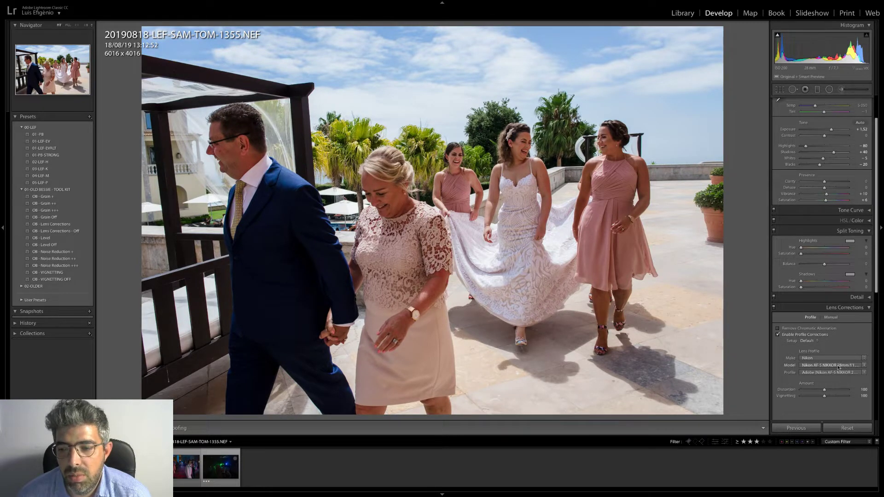
click(779, 329)
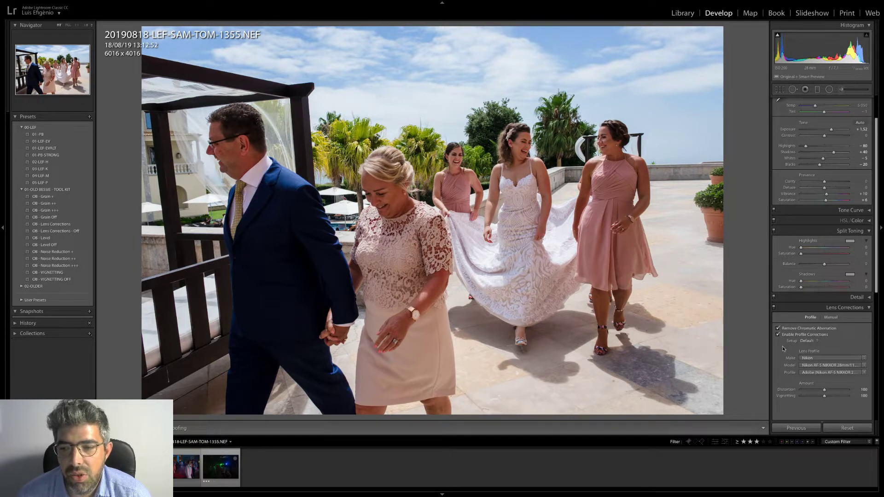
- Compare the photo without and with the lens profile corrections
click(778, 334)
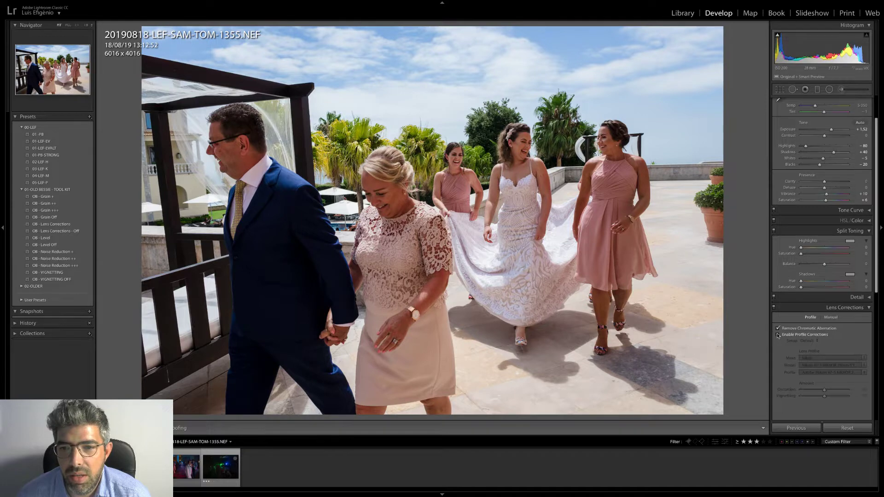
click(777, 335)
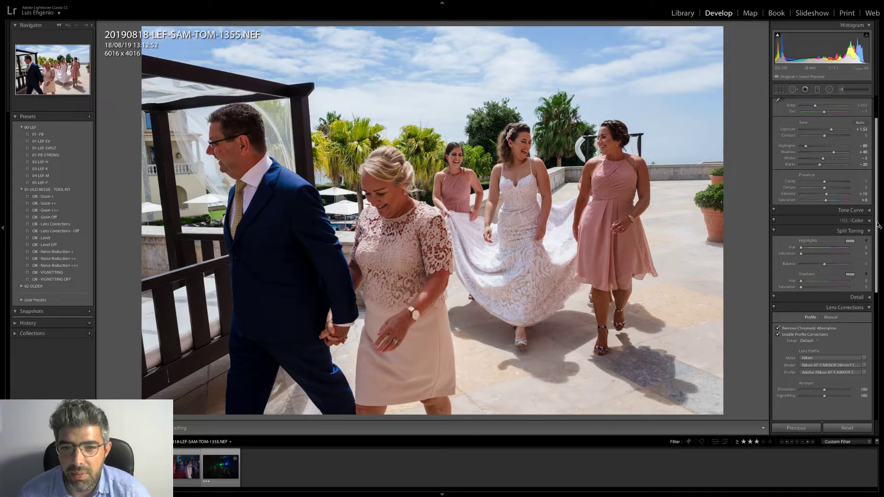
- Adjust the green color channel, setting its hue to -38 and its saturation to -35
mouse_move(877, 226)
mouse_down()
mouse_move(874, 260)
mouse_move(875, 220)
mouse_up()
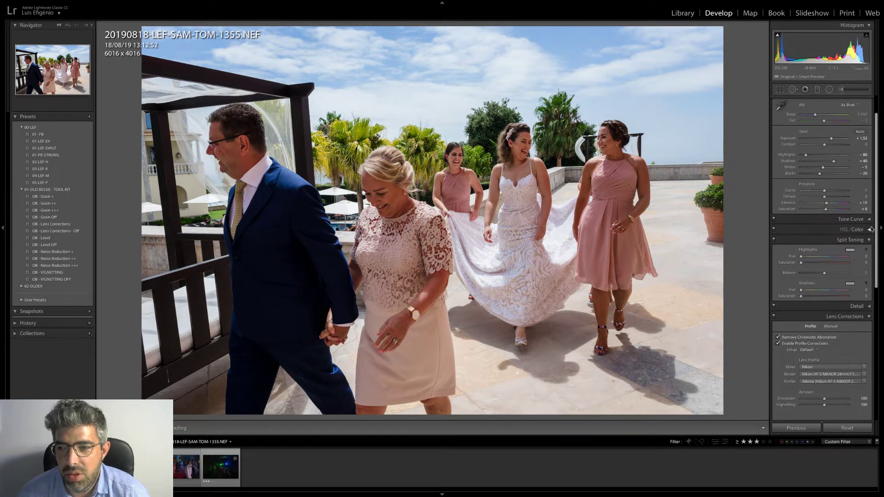
click(869, 230)
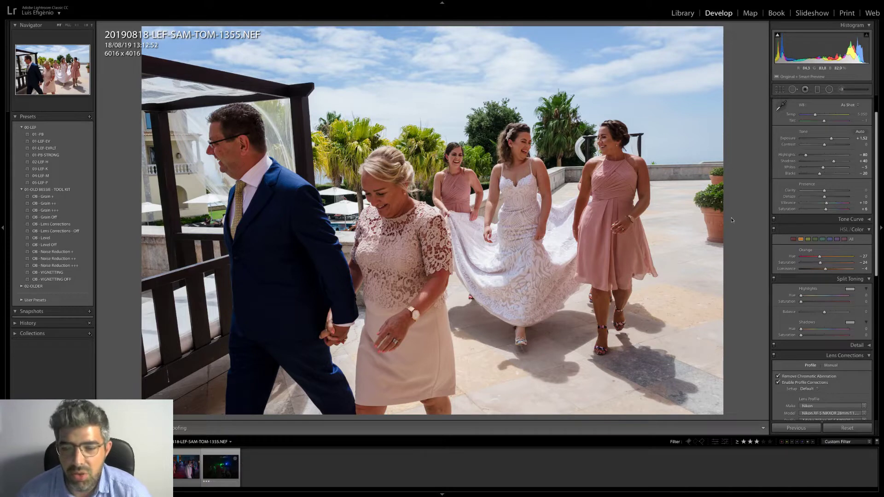
click(816, 239)
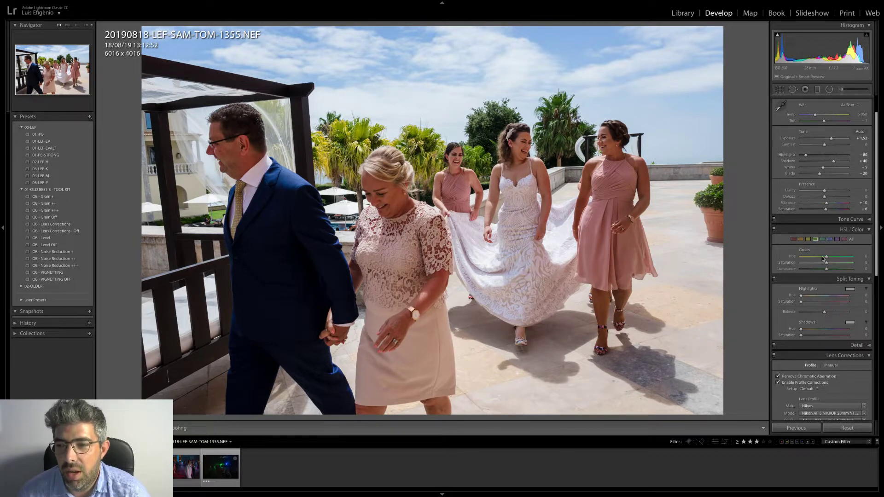
click(808, 240)
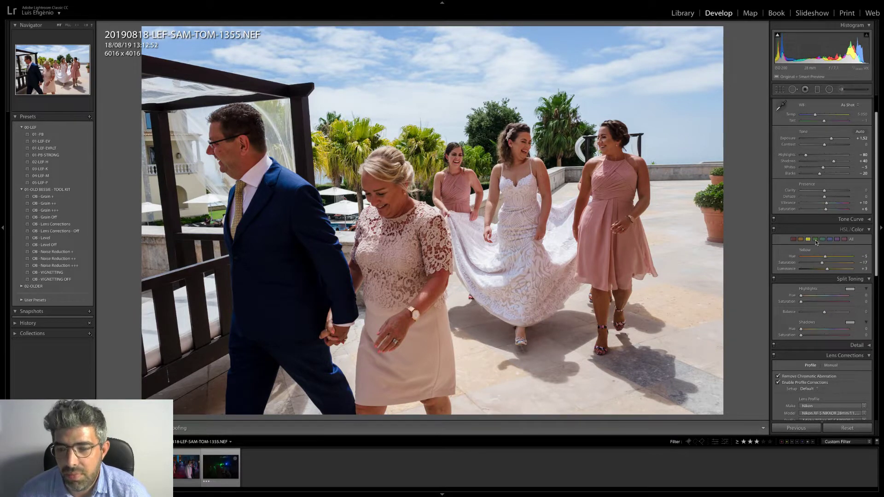
click(816, 240)
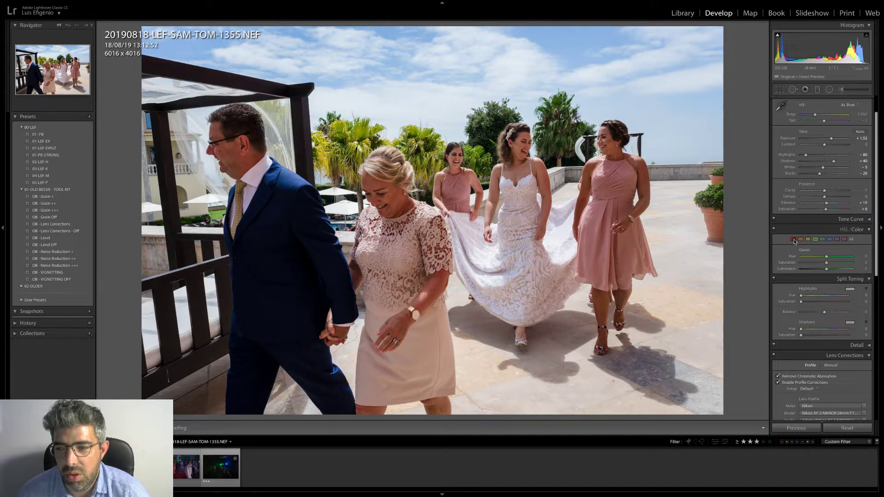
mouse_move(827, 259)
mouse_down()
mouse_move(812, 258)
mouse_move(834, 259)
mouse_move(817, 259)
mouse_up()
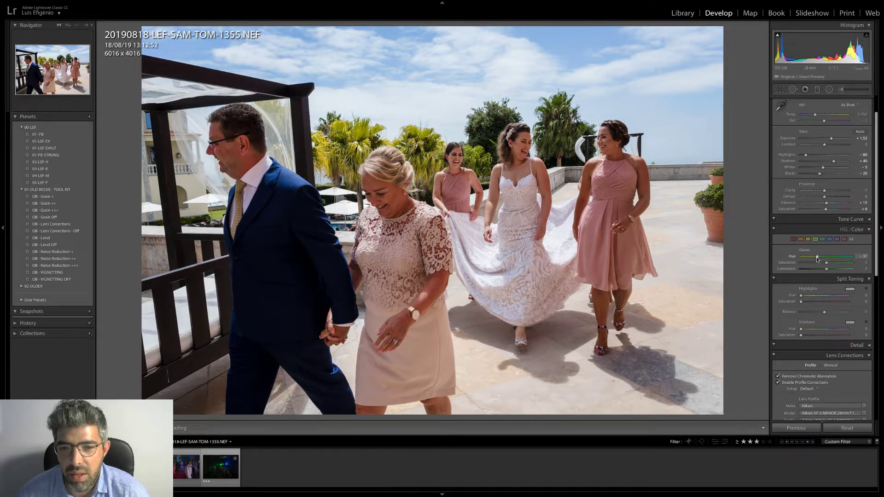
drag(817, 260, 815, 257)
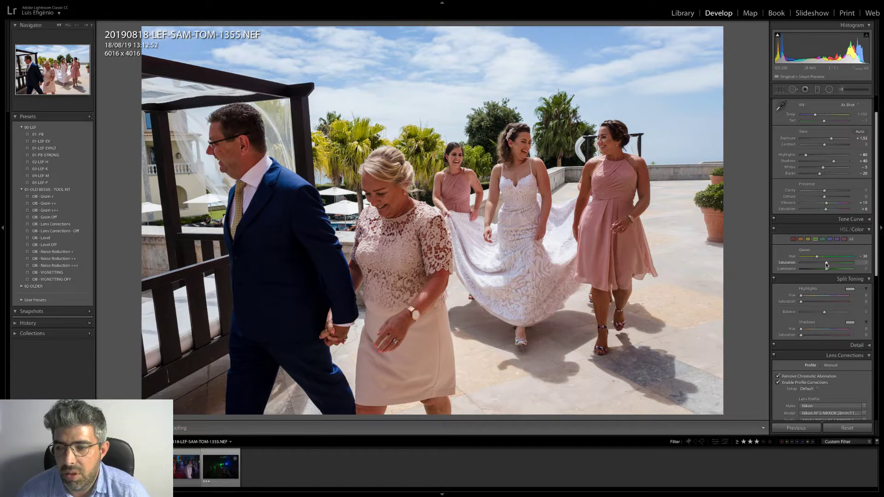
mouse_move(826, 264)
mouse_down()
mouse_move(798, 266)
mouse_move(818, 266)
mouse_up()
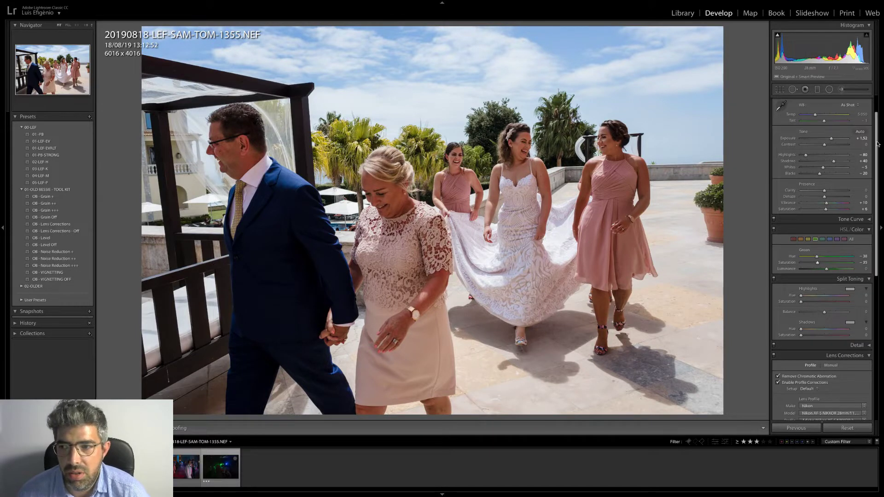
- Raise the photo's overall shadows to +41
scroll(860, 250, down, 5)
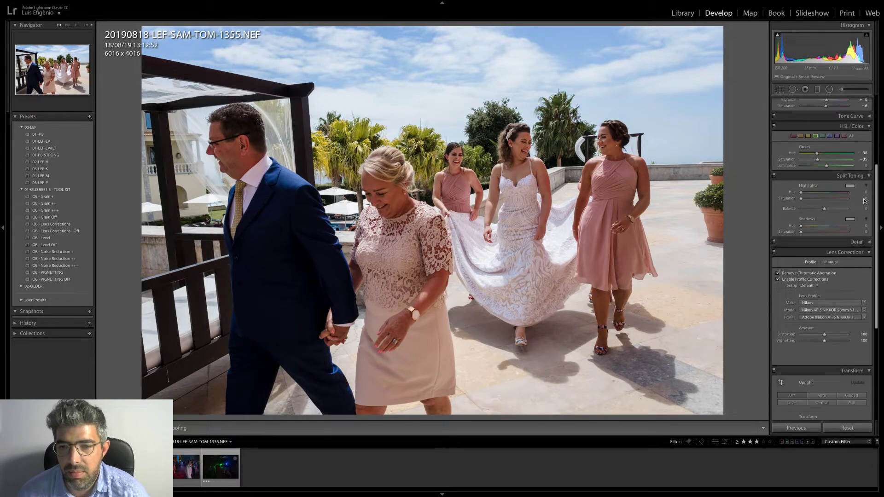
scroll(860, 251, down, 1)
scroll(859, 254, up, 6)
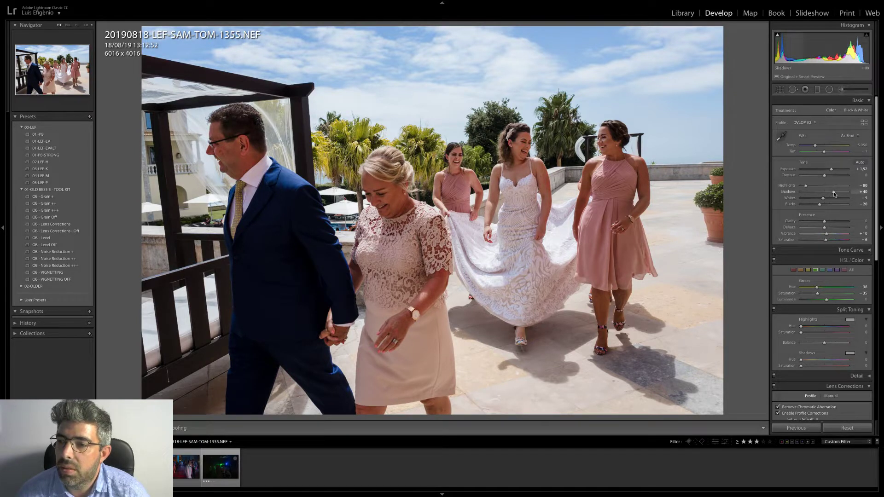
scroll(834, 194, up, 1)
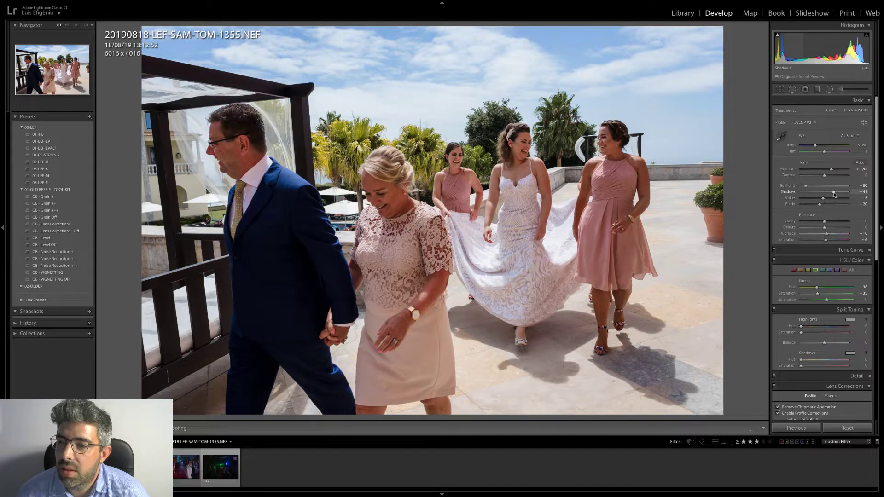
- Paint over the bride and bridesmaids with the adjustment brush, using clarity 0, flow 20 and exposure 4.00
click(841, 90)
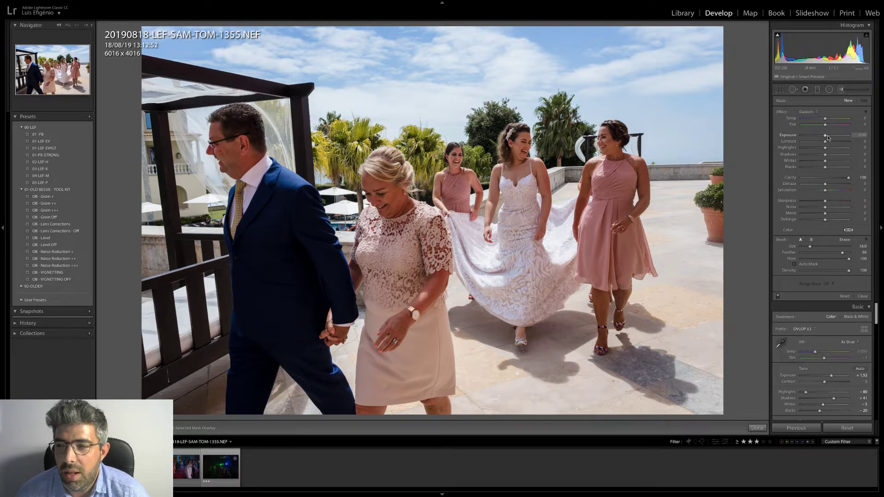
double_click(848, 177)
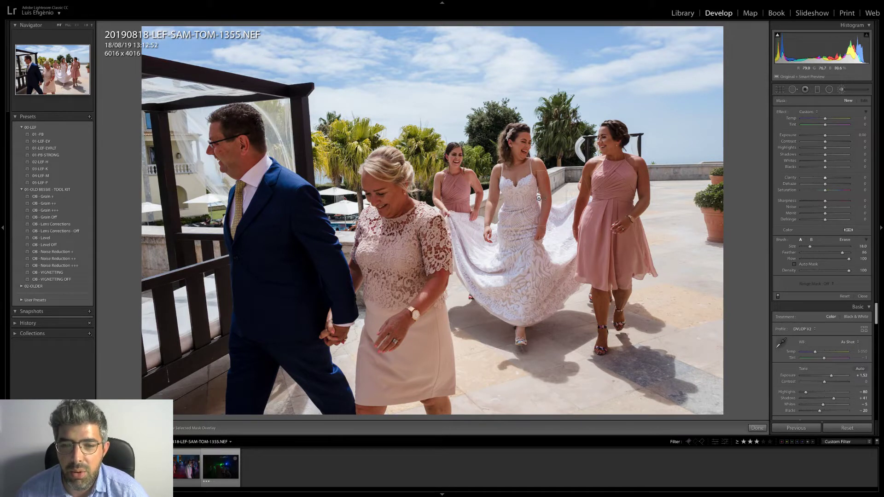
key(bracketleft)
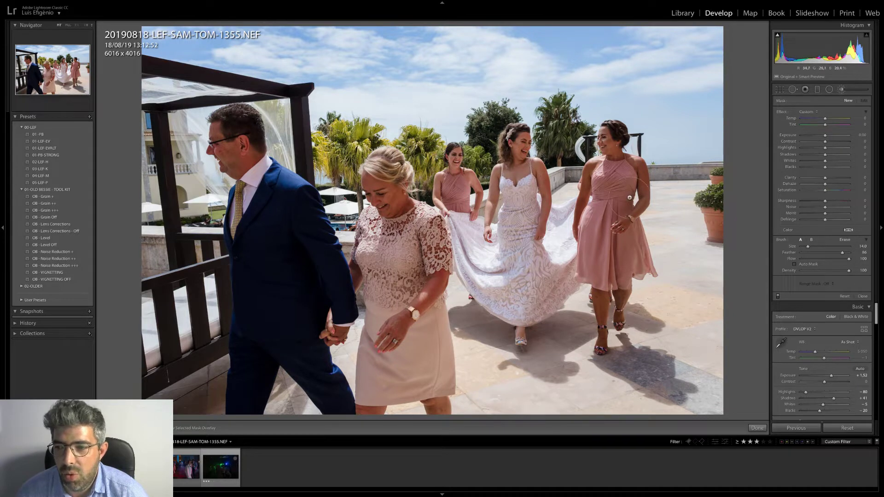
click(813, 259)
drag(812, 260, 811, 260)
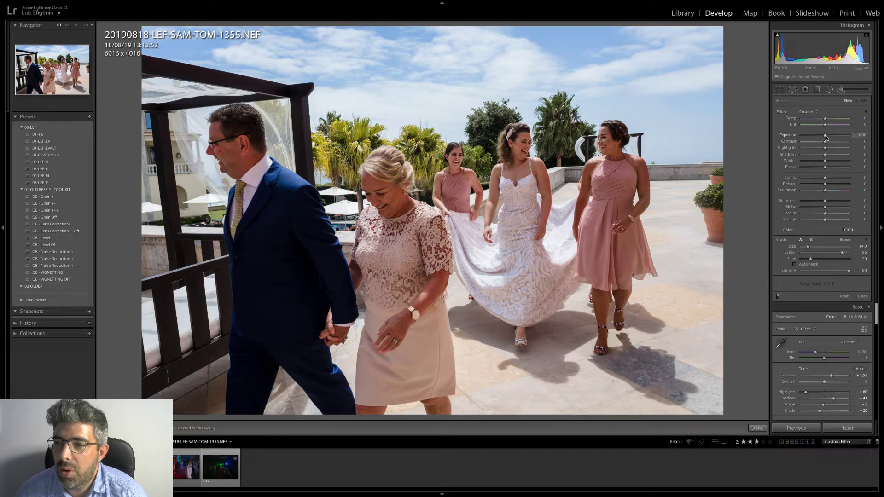
drag(825, 137, 850, 137)
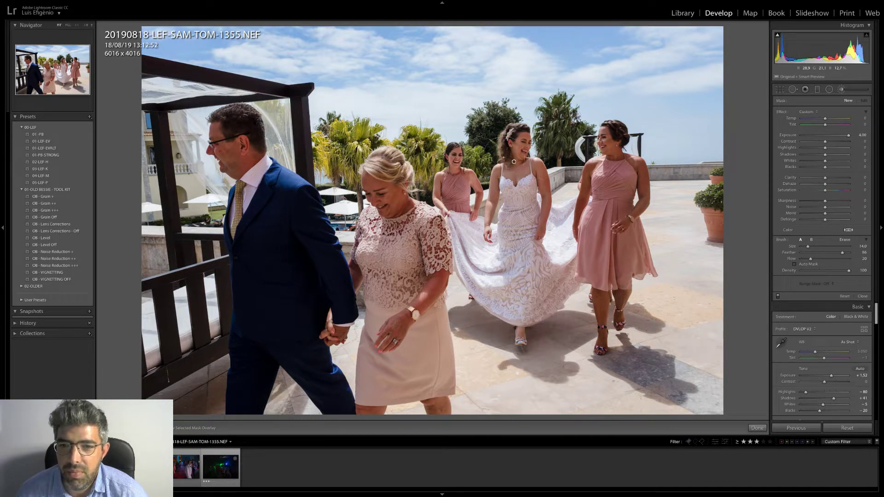
mouse_move(514, 162)
mouse_down()
mouse_move(529, 166)
mouse_move(516, 198)
mouse_move(492, 184)
mouse_move(534, 253)
mouse_move(580, 221)
mouse_move(534, 212)
mouse_move(548, 276)
mouse_move(608, 230)
mouse_move(608, 152)
mouse_move(621, 194)
mouse_move(640, 207)
mouse_move(581, 212)
mouse_move(608, 138)
mouse_move(582, 179)
mouse_move(502, 152)
mouse_move(466, 167)
mouse_move(458, 193)
mouse_move(481, 177)
mouse_move(530, 239)
mouse_move(526, 332)
mouse_move(488, 277)
mouse_move(502, 295)
mouse_move(608, 322)
mouse_move(635, 244)
mouse_move(613, 258)
mouse_move(631, 216)
mouse_move(617, 152)
mouse_move(633, 171)
mouse_move(604, 198)
mouse_move(543, 217)
mouse_move(538, 258)
mouse_move(442, 208)
mouse_move(426, 175)
mouse_move(460, 202)
mouse_up()
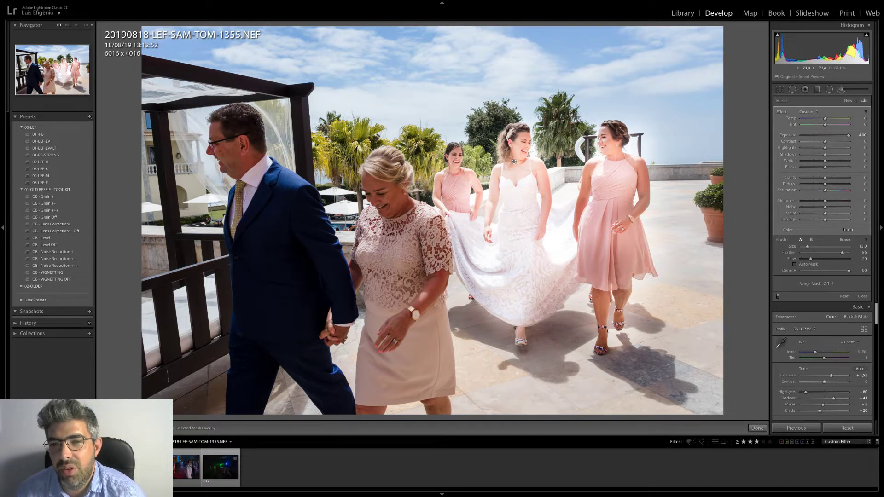
- Lower the exposure of the brushed bride and bridesmaids mask to 1.26
click(865, 135)
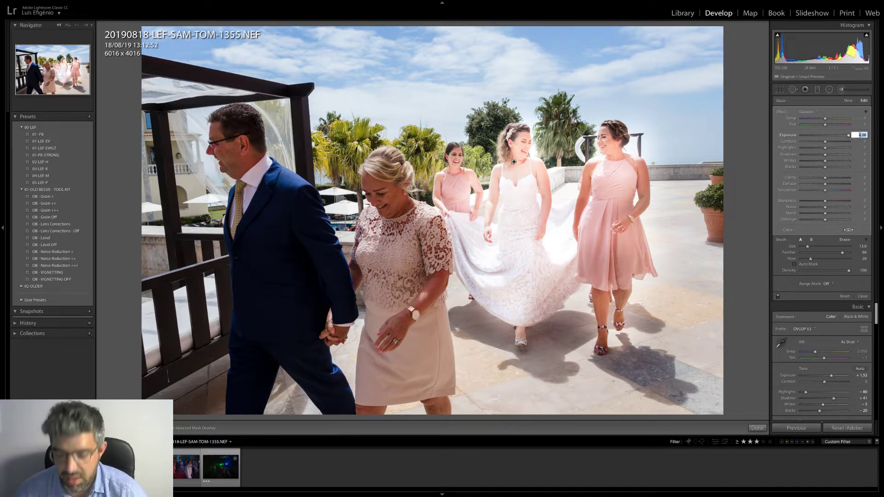
key(shift+Down)
key(shift+Down)
key(shift+Down)
key(shift+Down)
key(shift+Down)
key(shift+Down)
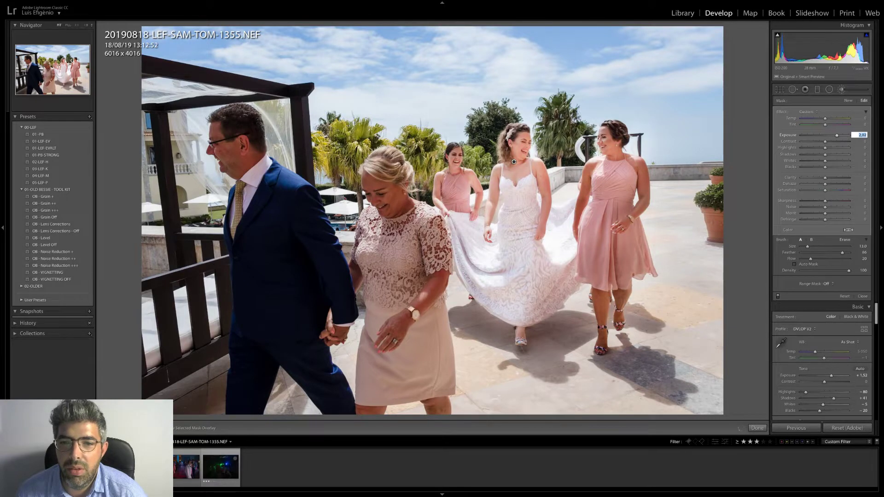
key(shift+Down)
key(shift+Down)
key(Down)
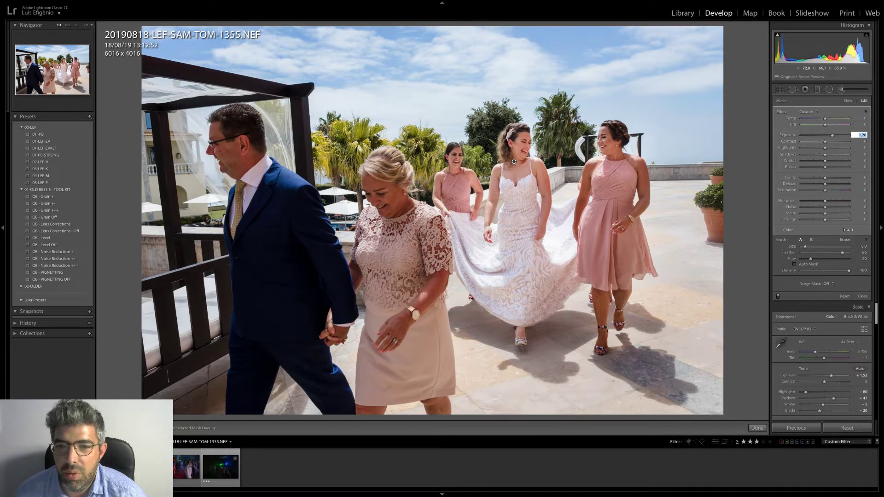
key(Return)
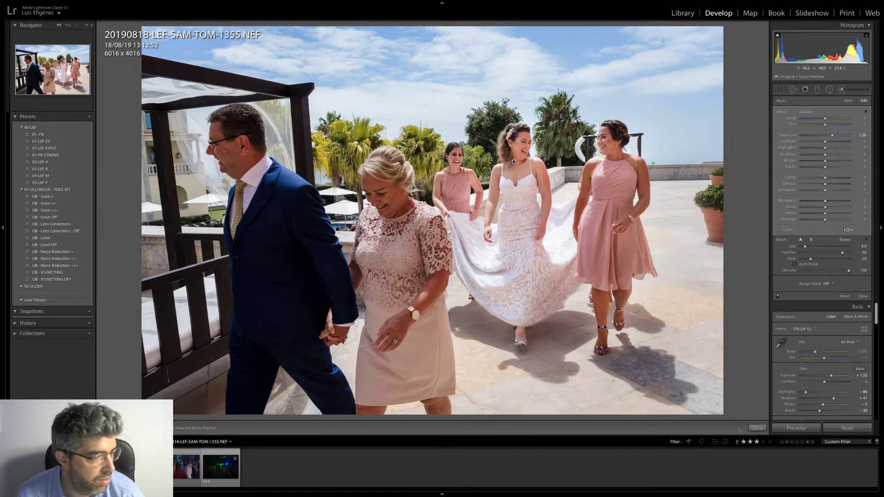
click(859, 135)
key(Return)
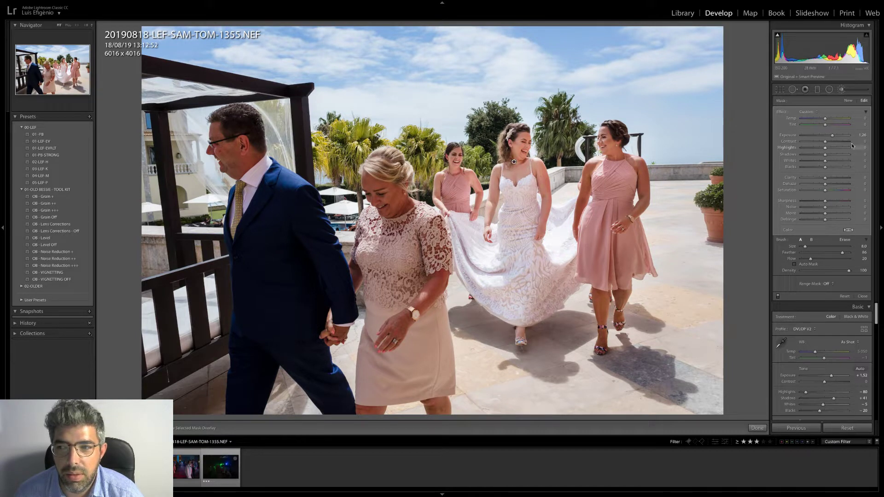
- Compare the photo without and with the brush mask, and set the mask's exposure to 0.90 and contrast to -23
drag(829, 137, 831, 137)
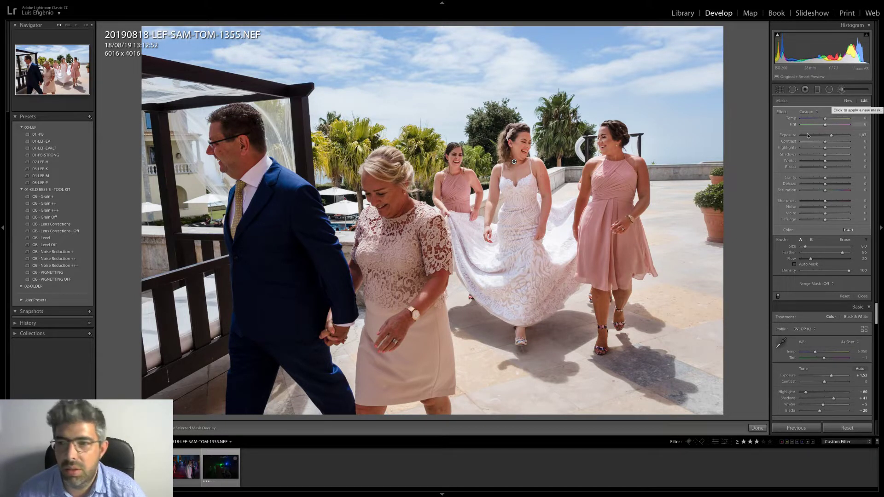
click(778, 297)
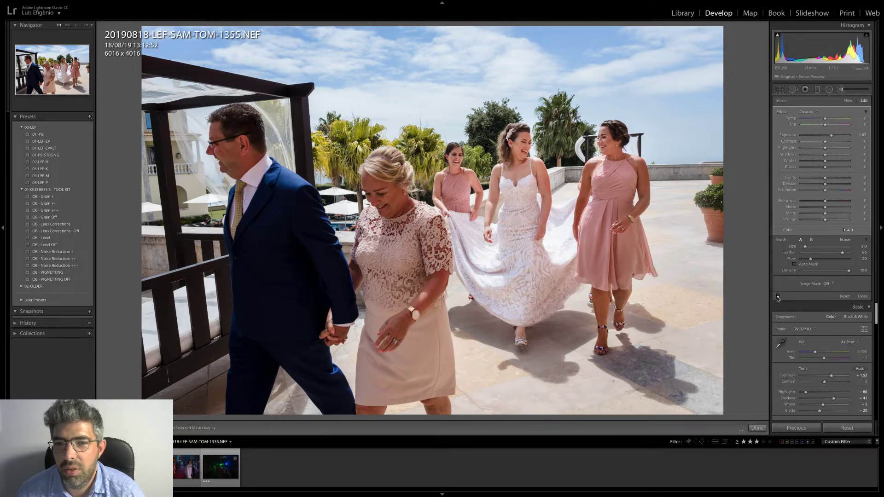
click(778, 297)
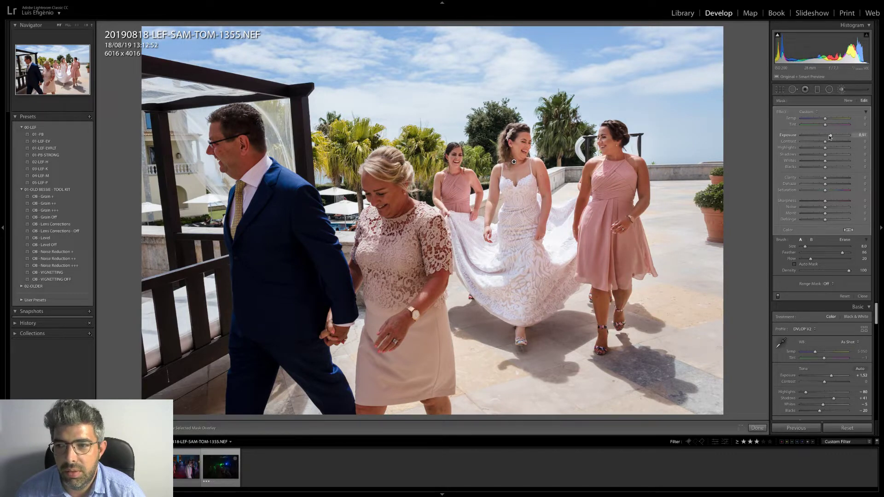
drag(829, 137, 829, 137)
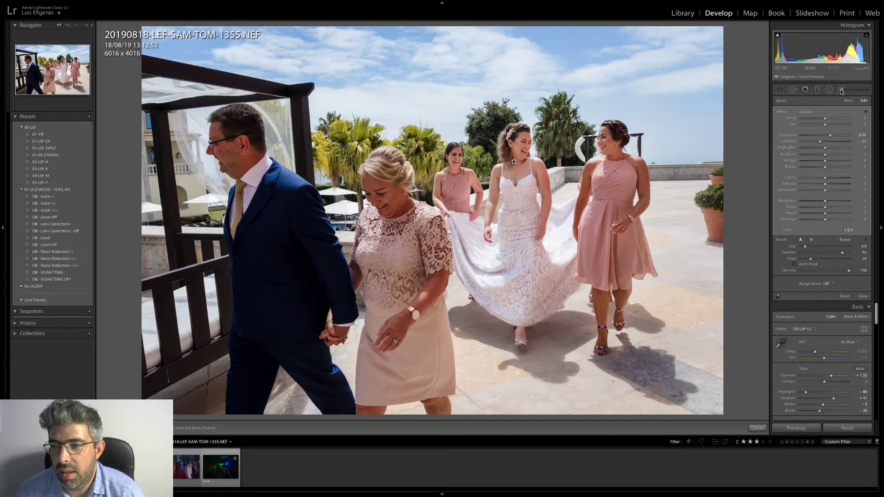
- Set the mask eraser to size 8 and flow 21, and lower the bride and bridesmaids mask's blacks to -14
click(845, 240)
drag(811, 262, 811, 261)
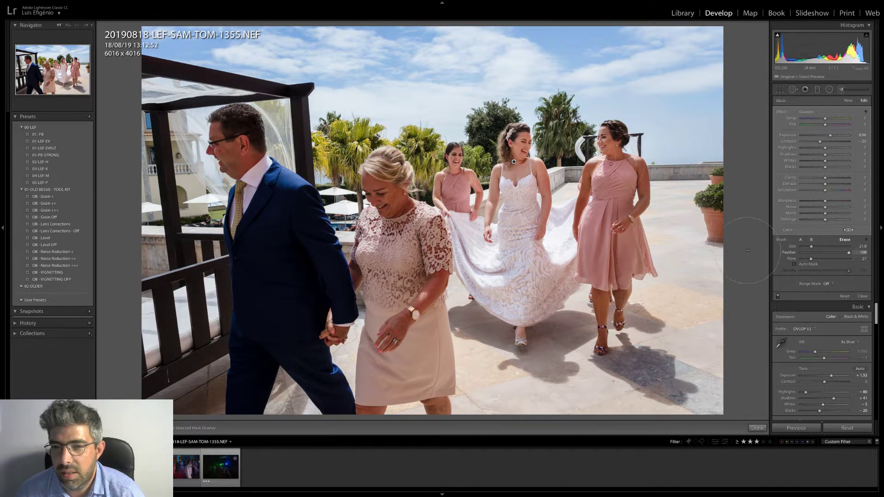
scroll(564, 150, down, 7)
scroll(564, 150, down, 6)
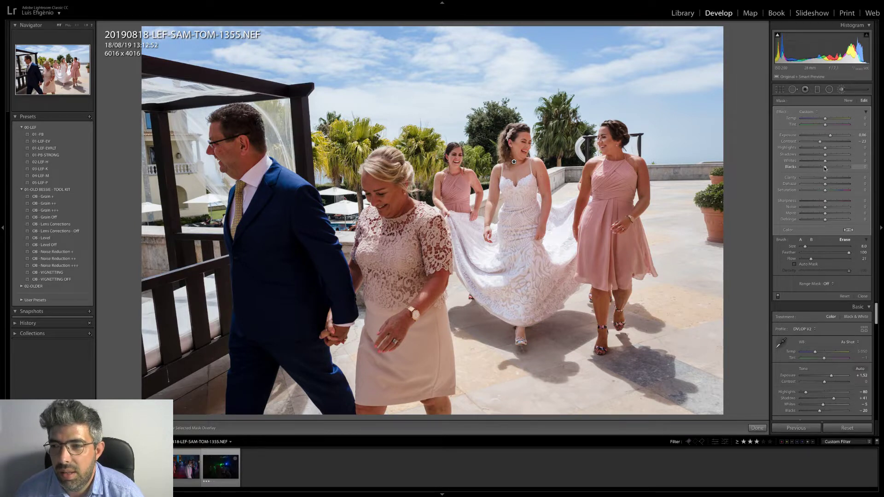
drag(825, 169, 823, 170)
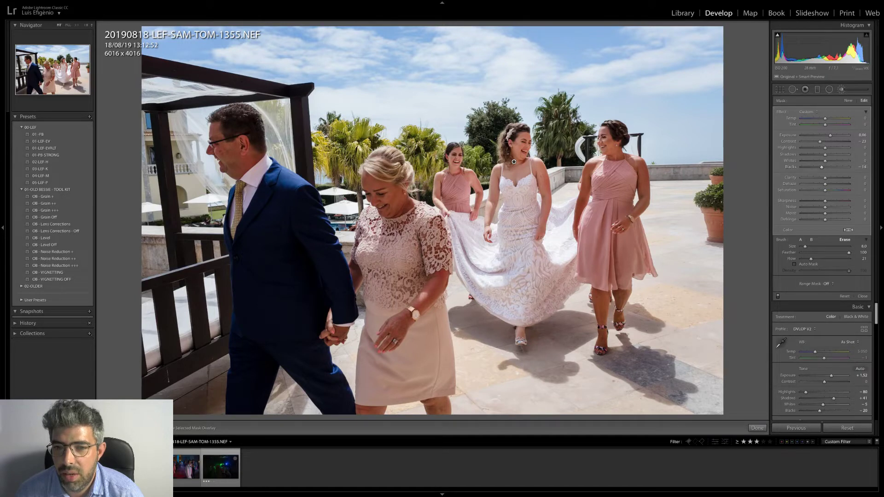
- Brush a new mask over the blonde woman in the foreground with exposure 2.00, and set its contrast to -26
click(848, 101)
drag(849, 135, 838, 137)
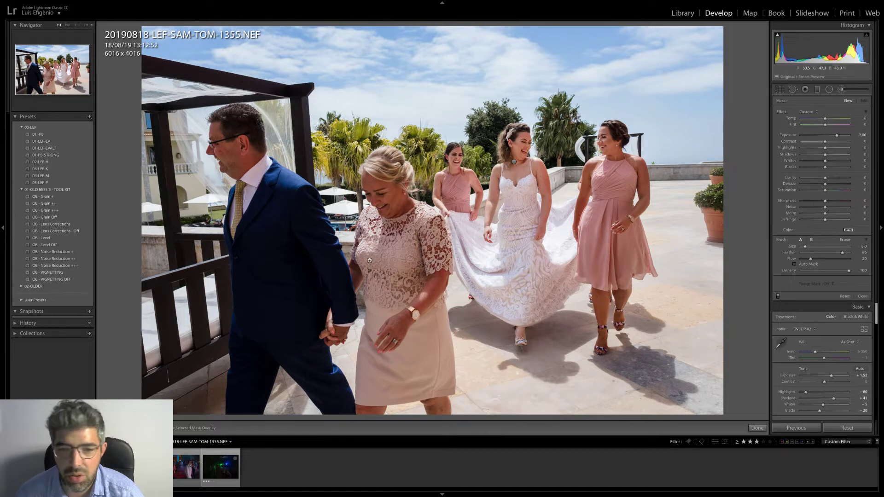
scroll(383, 211, up, 4)
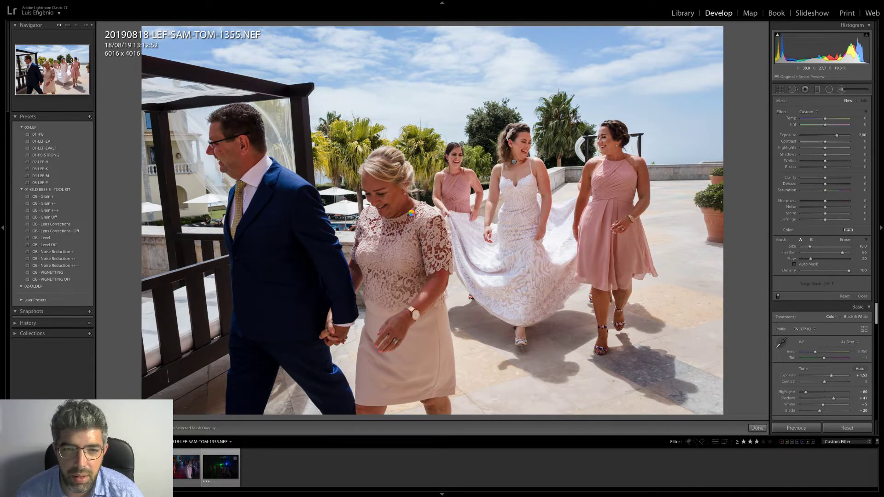
scroll(383, 213, down, 1)
click(383, 213)
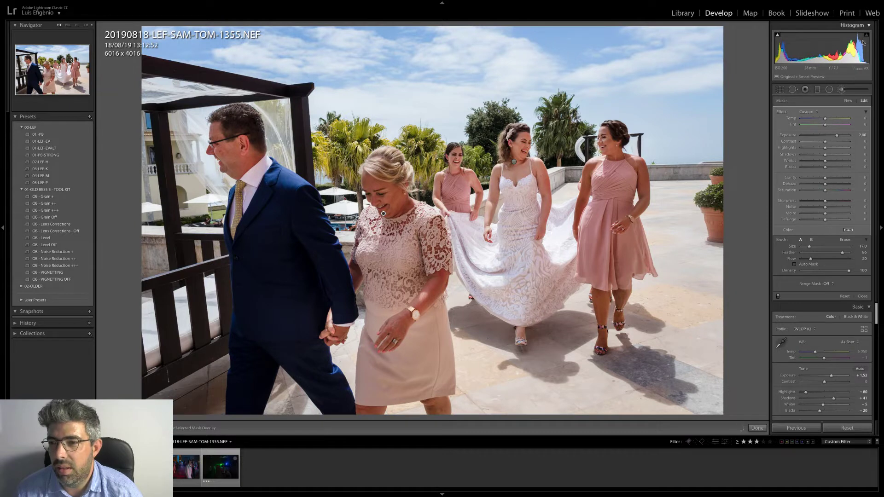
drag(821, 144, 819, 144)
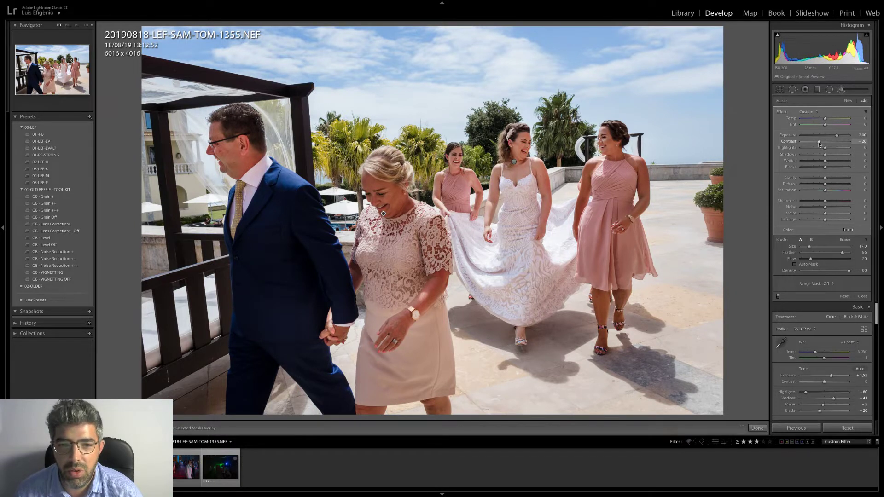
- Fine-tune the exposure of the blonde woman's mask to 1.80 and finish the brush adjustment
click(859, 135)
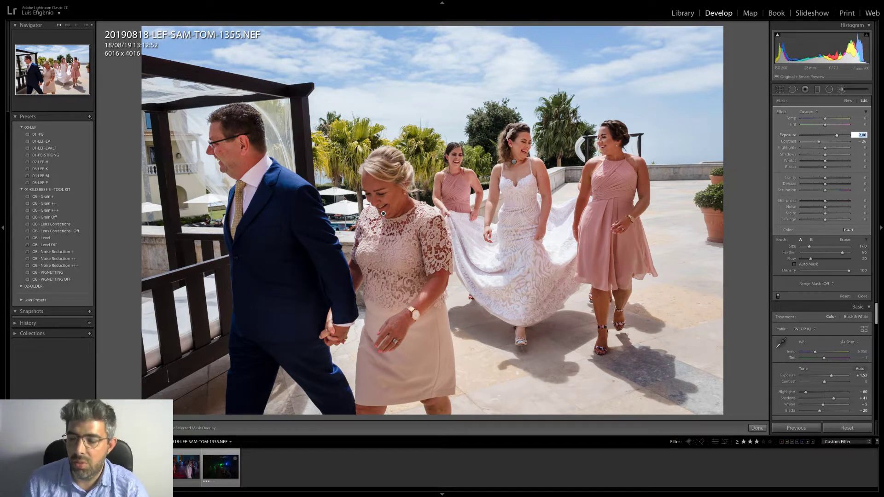
key(shift)
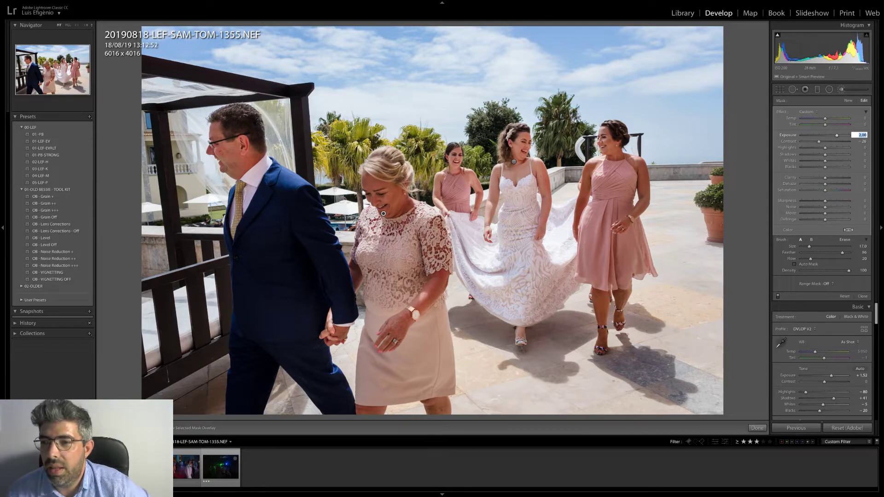
text(1.34)
key(Return)
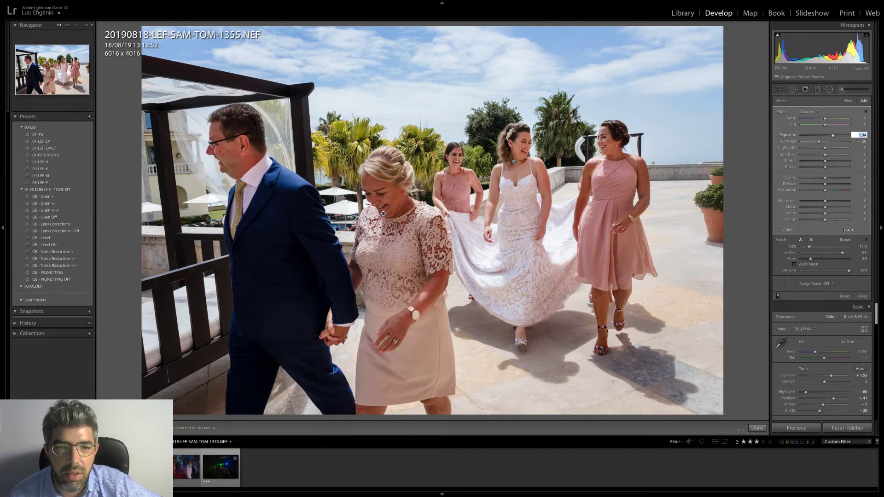
key(shift+Down)
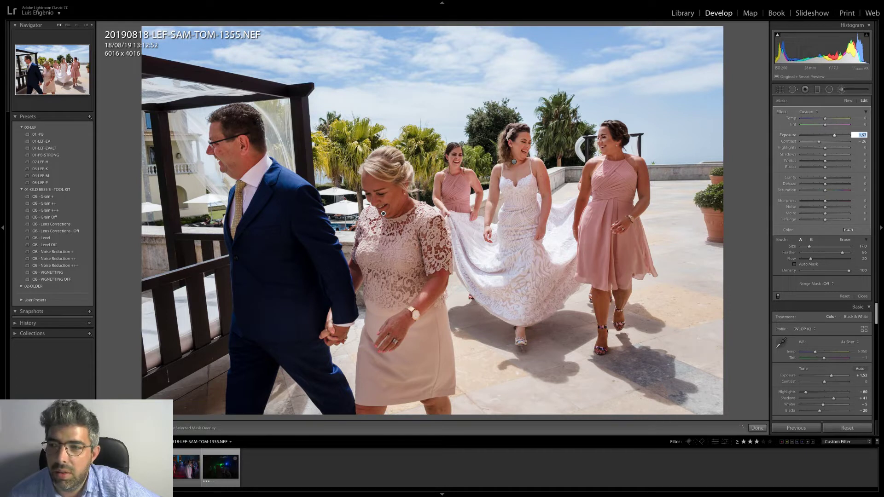
key(shift+Down)
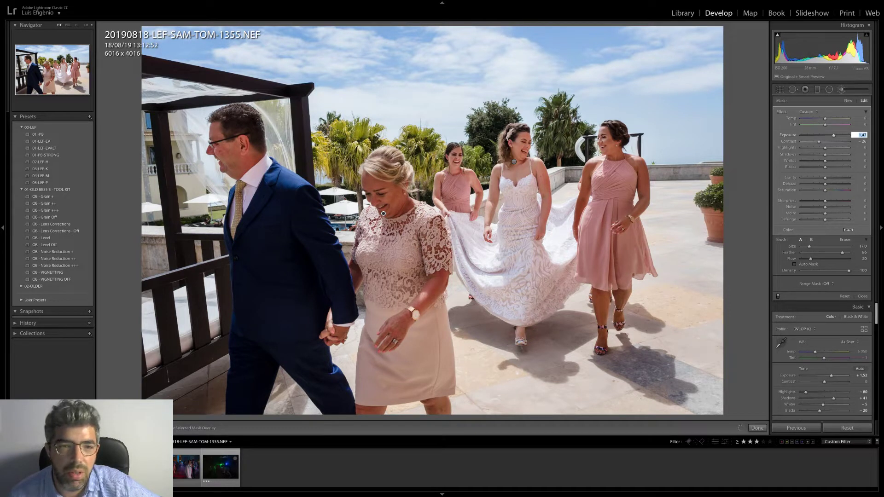
key(shift)
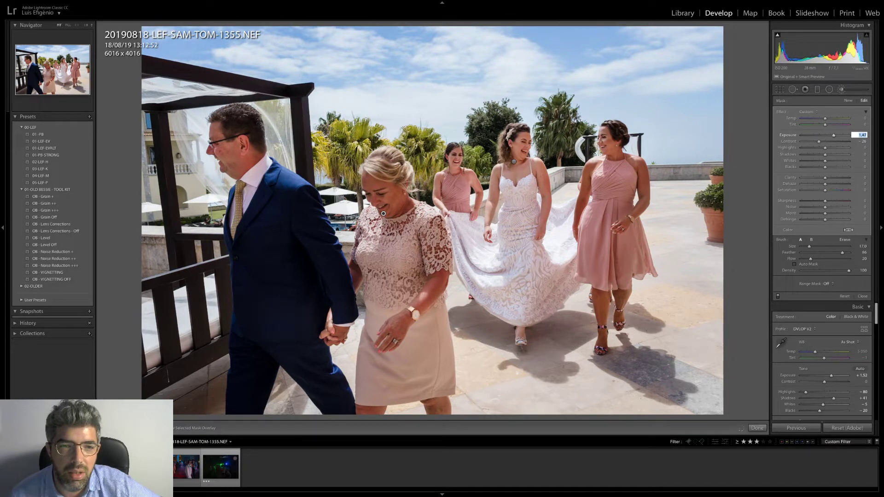
key(shift+Up)
key(shift+Up)
key(shift+Up)
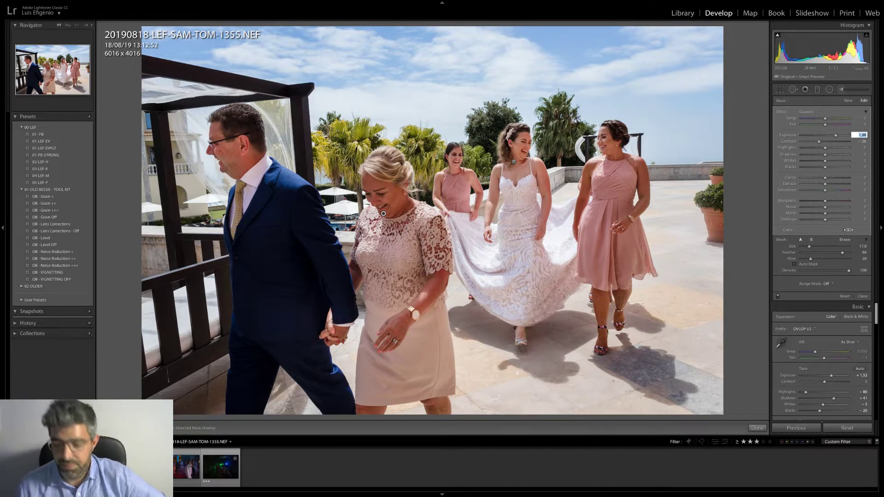
key(k)
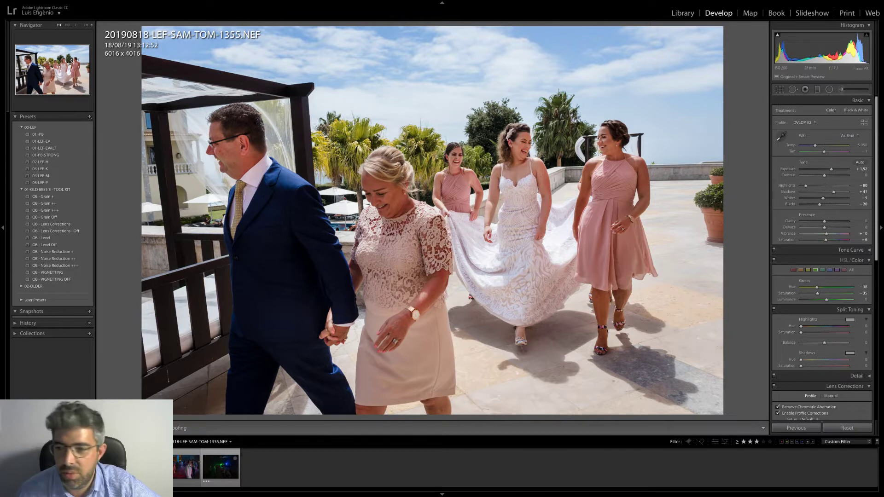
- Set the blue color range's saturation to -20 and its hue to +2
click(829, 270)
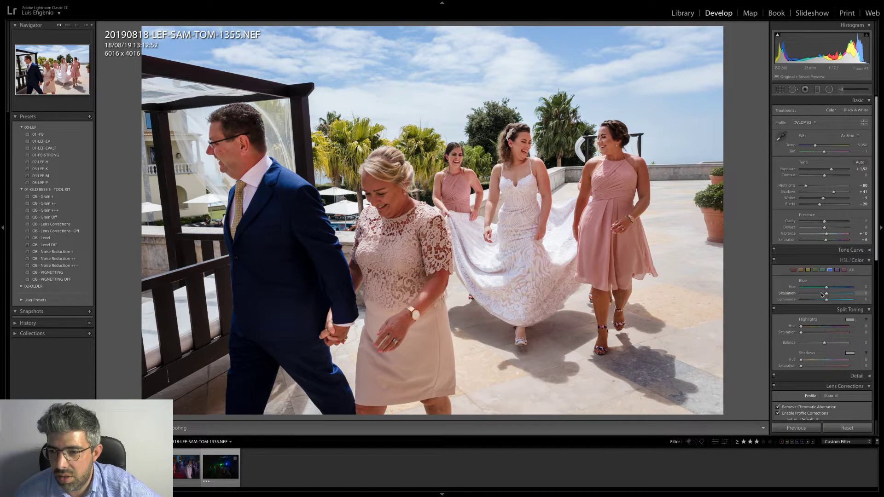
mouse_move(826, 294)
mouse_down()
mouse_move(812, 296)
mouse_move(823, 296)
mouse_up()
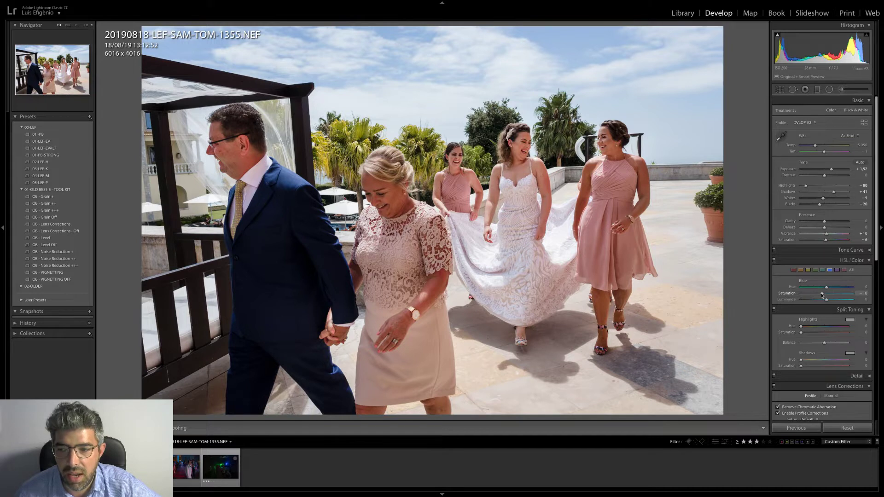
drag(823, 295, 822, 295)
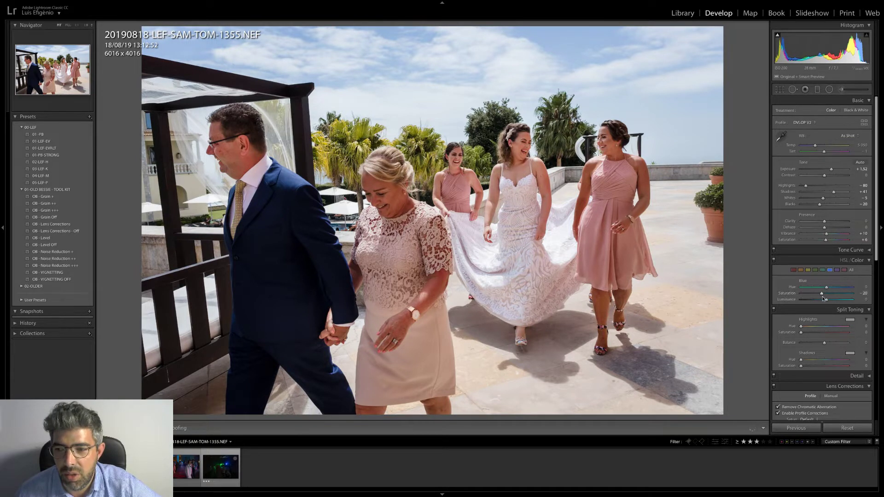
drag(827, 287, 827, 290)
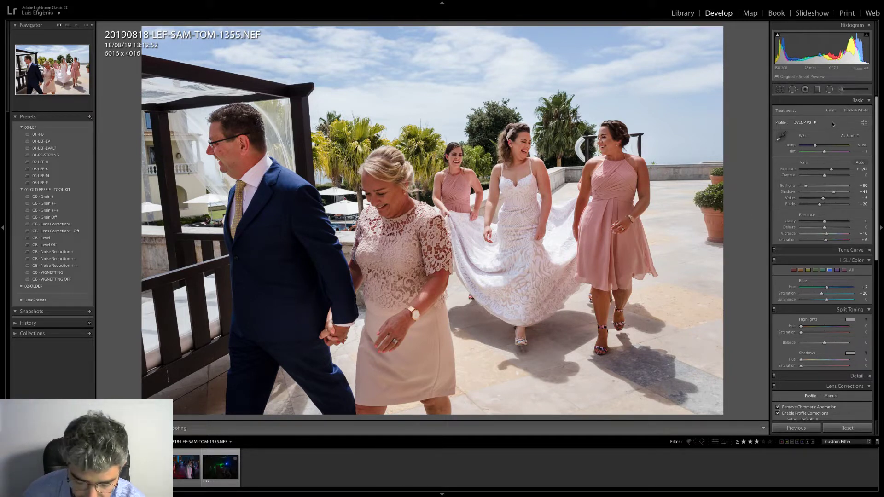
- Brush a new darkening mask over the sunlit terrace floor around the people, with exposure -2.01 and highlights -49
key(k)
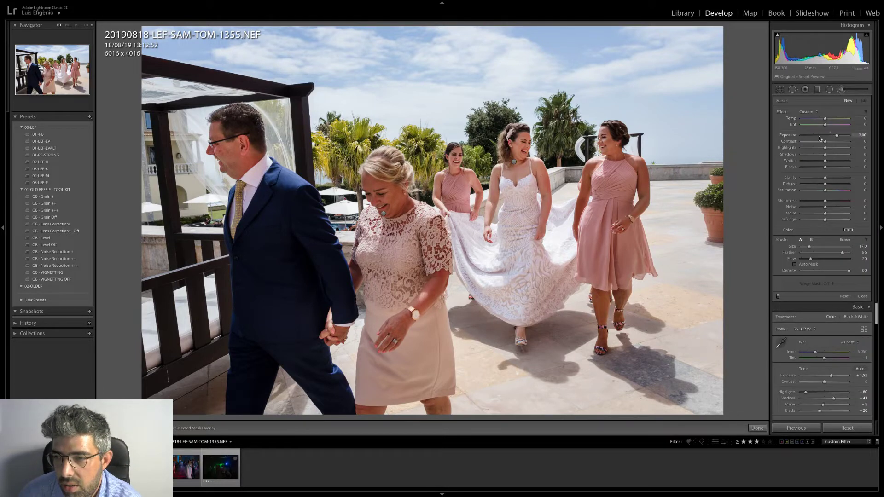
drag(820, 138, 814, 138)
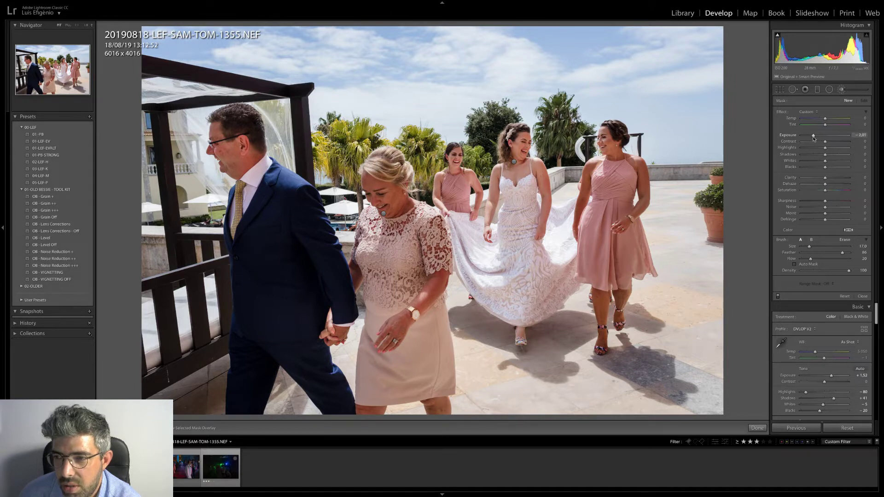
click(814, 147)
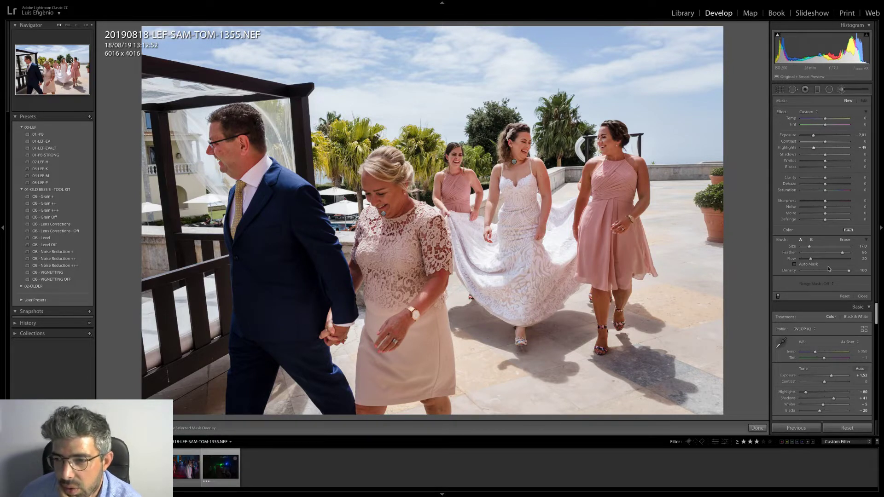
scroll(488, 244, down, 5)
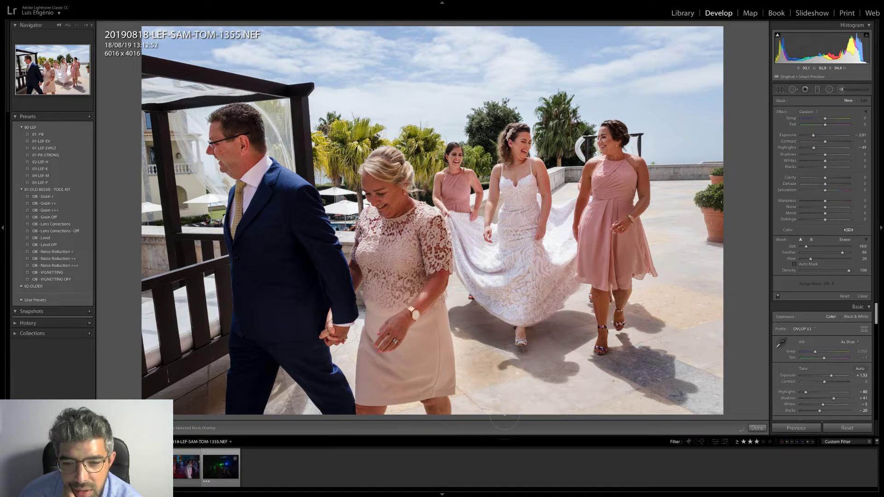
mouse_move(640, 397)
mouse_down()
mouse_move(576, 332)
mouse_move(668, 345)
mouse_move(649, 327)
mouse_move(677, 262)
mouse_move(700, 258)
mouse_move(686, 191)
mouse_move(745, 253)
mouse_up()
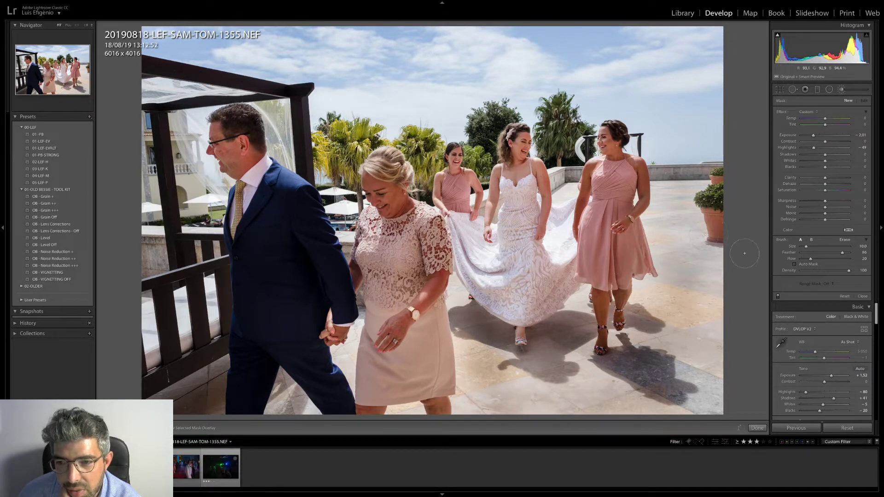
scroll(566, 184, down, 1)
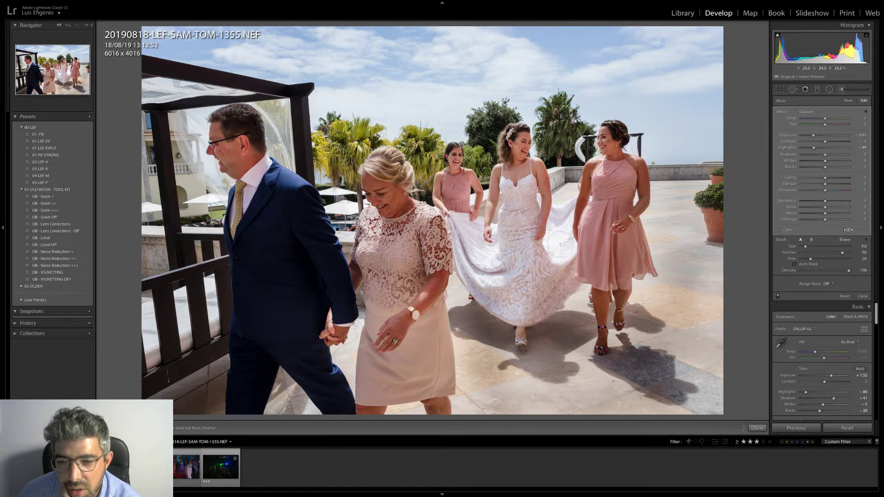
drag(560, 242, 567, 159)
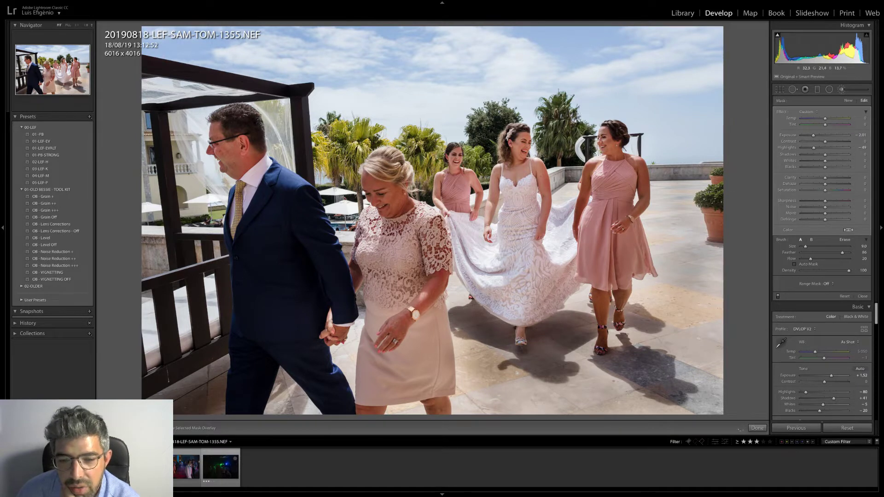
scroll(363, 370, up, 3)
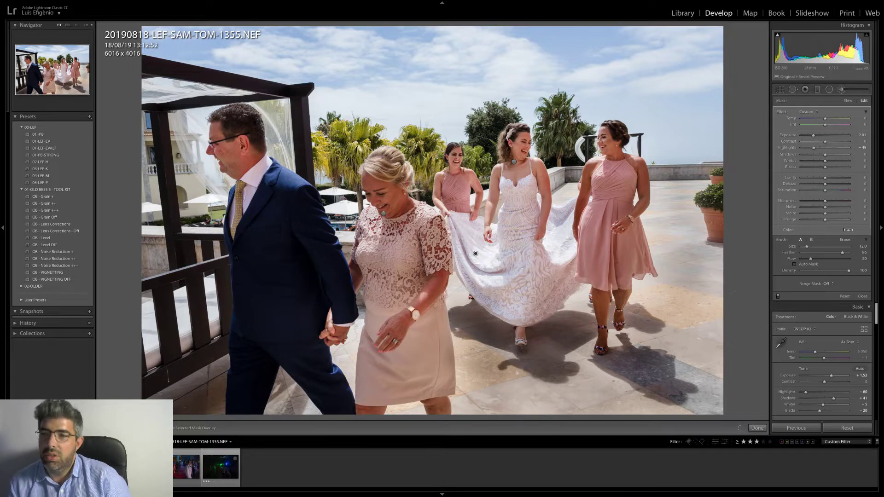
- Set the terrace floor mask's exposure to -0.63 and compare the photo without and with the brush masks
drag(819, 137, 822, 137)
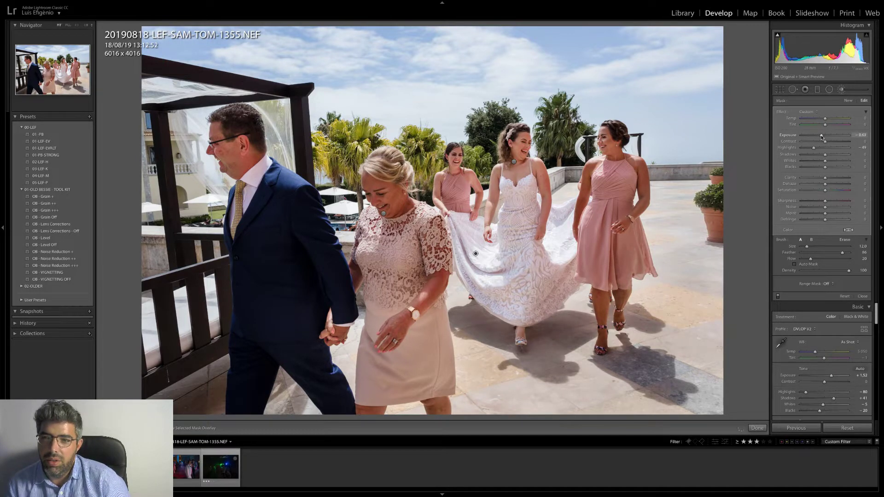
click(778, 296)
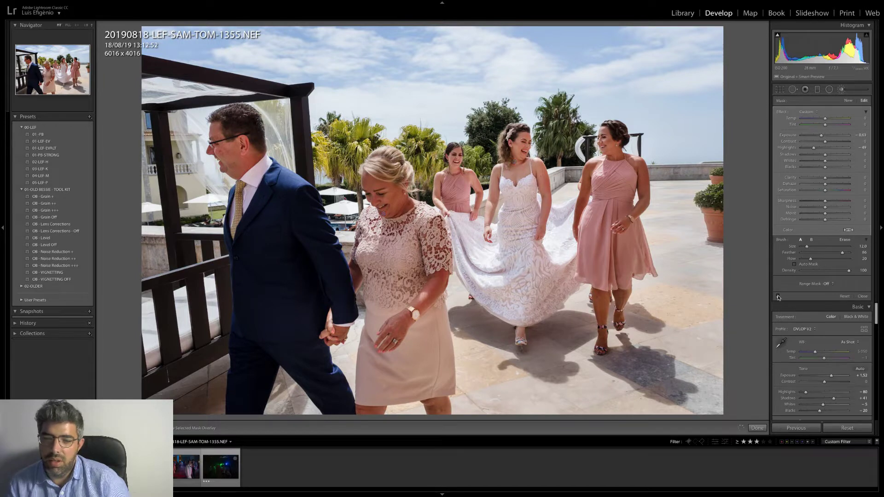
click(778, 297)
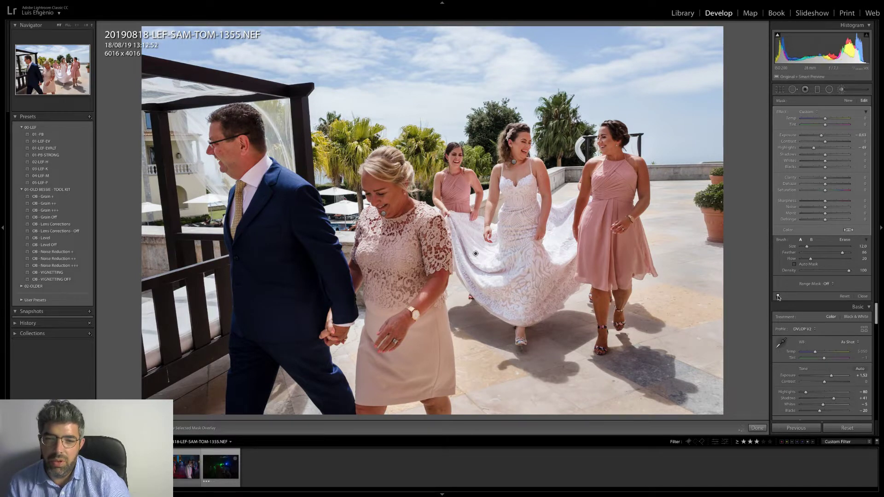
click(778, 296)
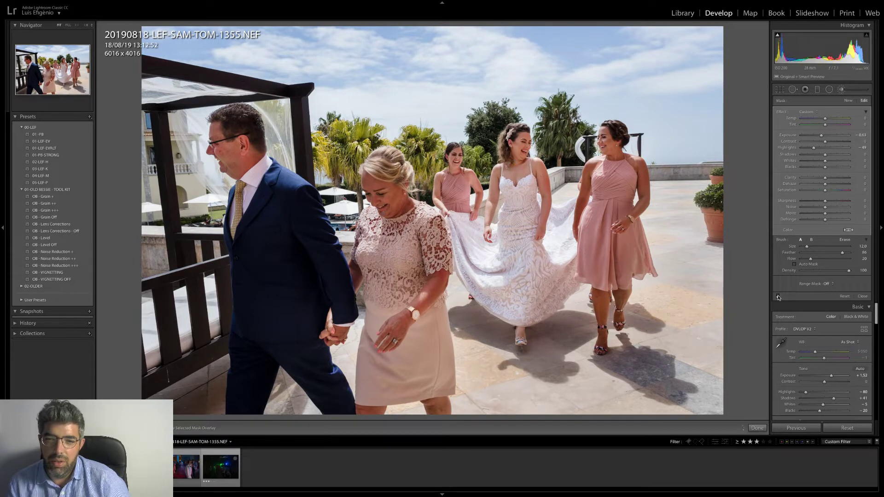
click(778, 297)
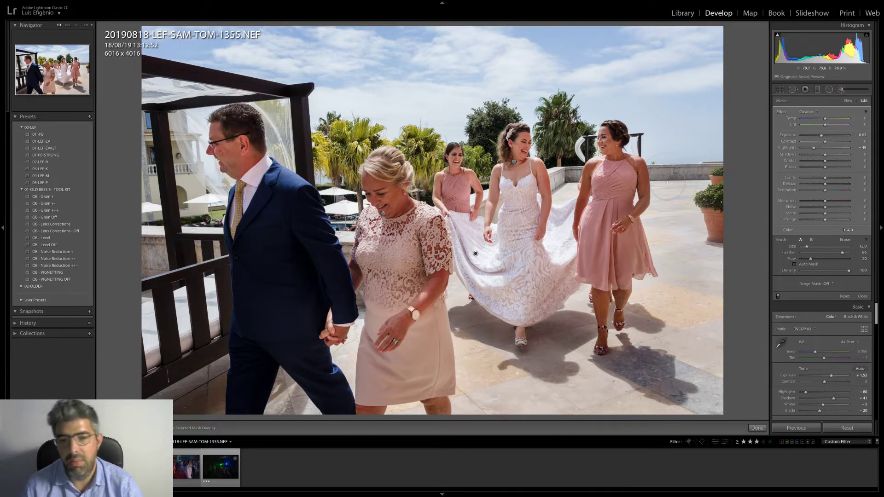
- Crop the photo tighter around the wedding party at the original aspect ratio, to about 4973 x 3319 pixels, judging it with the lights out
click(780, 89)
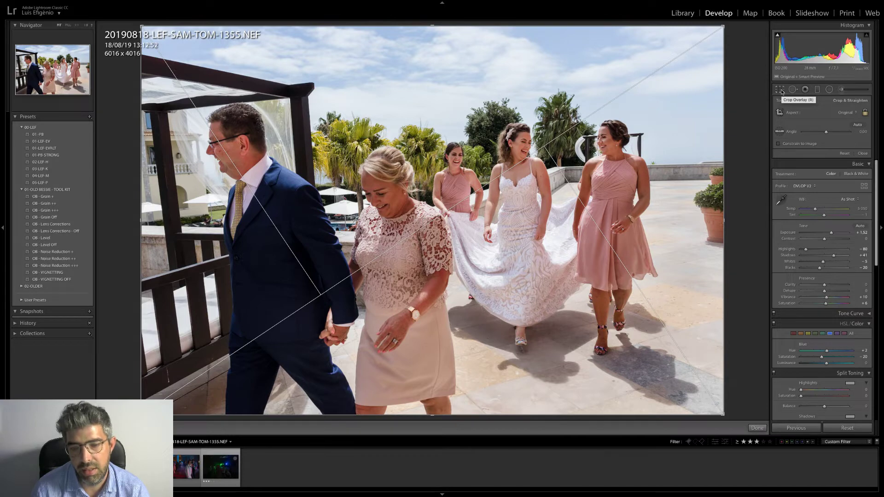
key(l)
key(l)
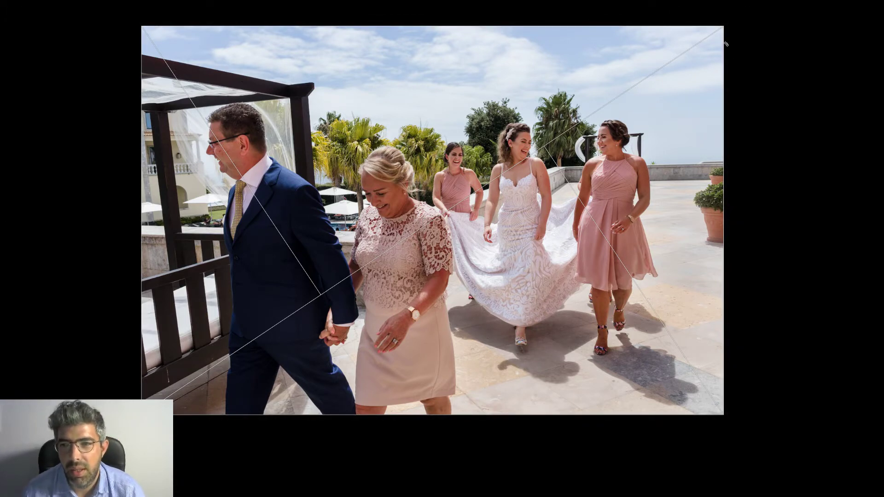
drag(721, 30, 557, 82)
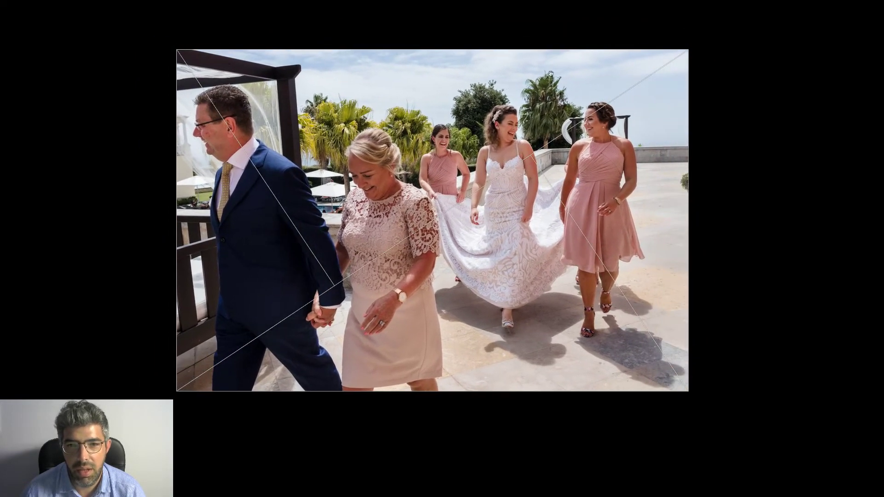
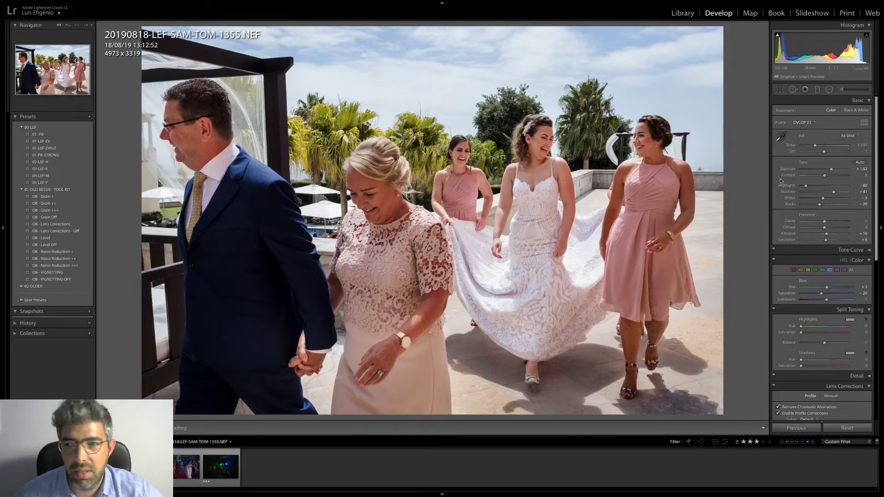
- Try the photo's overall contrast at +20 and settle on +10
click(868, 175)
text(10)
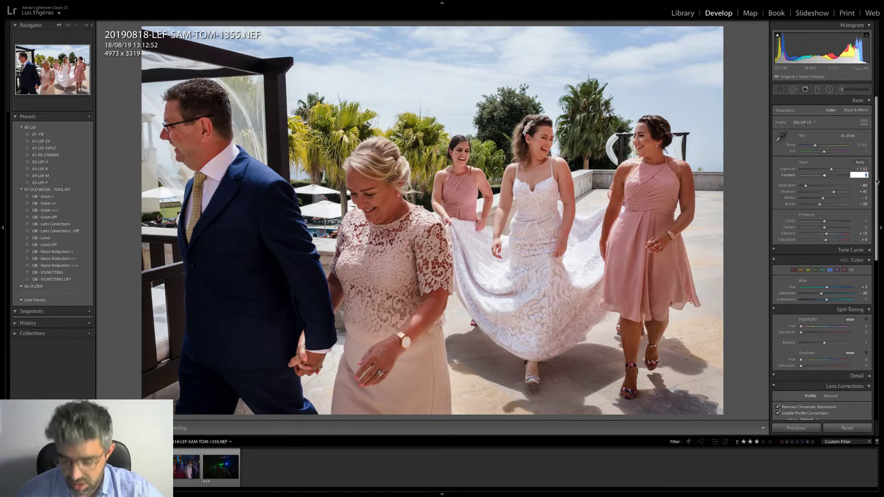
key(Return)
text(20)
key(Return)
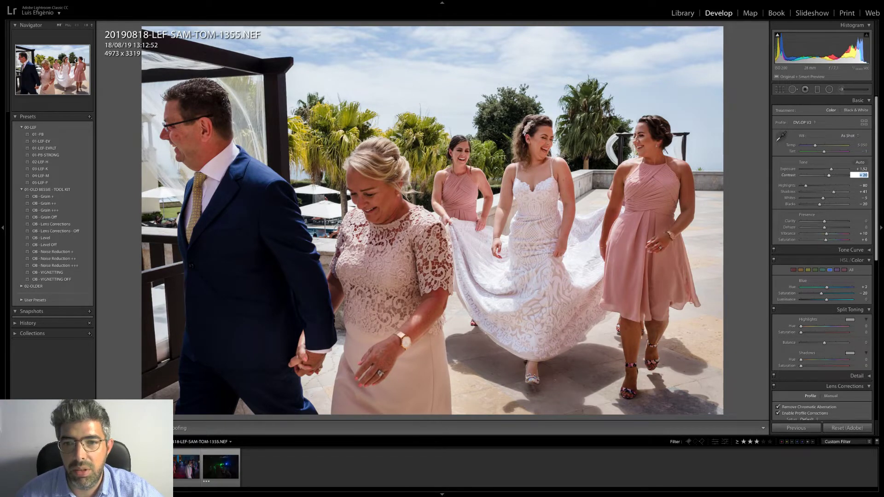
text(10)
key(Return)
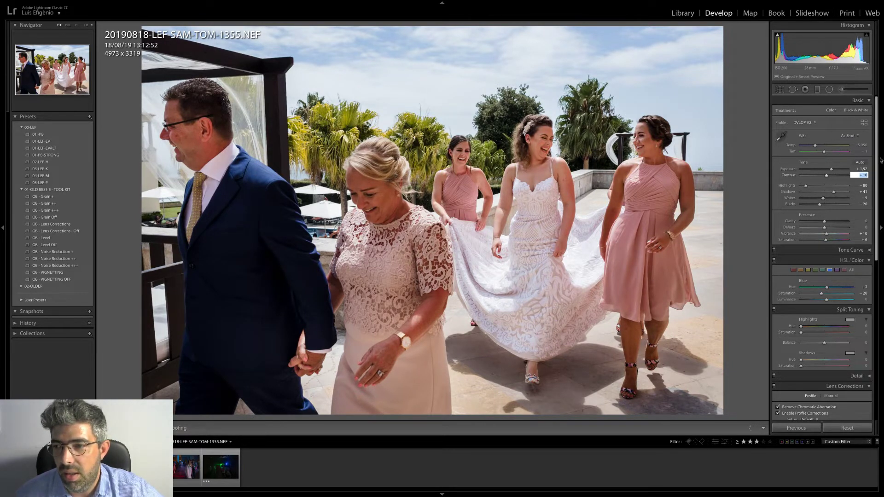
- Split-tone the highlights with a warm yellow at hue 47 and saturation 11
scroll(870, 182, down, 2)
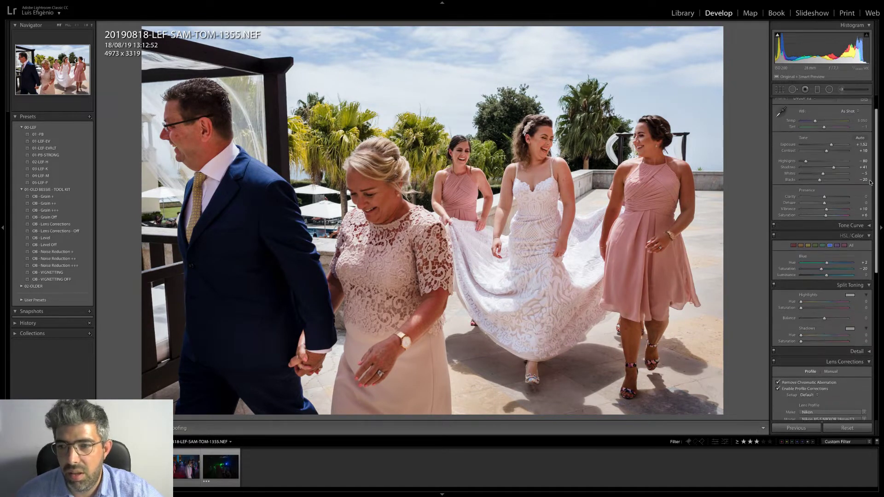
scroll(870, 182, down, 6)
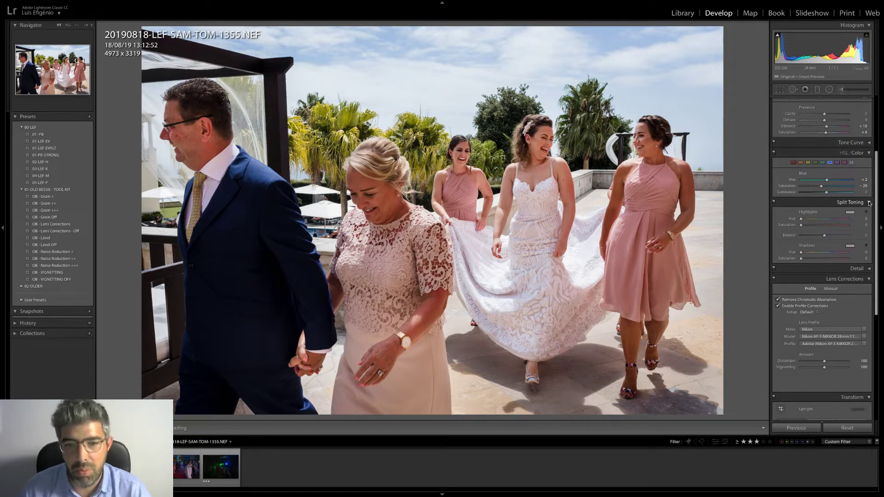
click(850, 213)
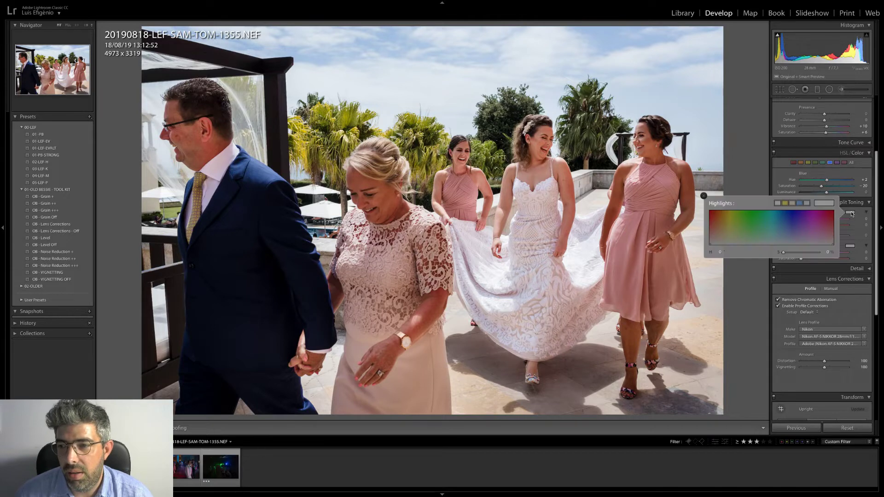
click(725, 239)
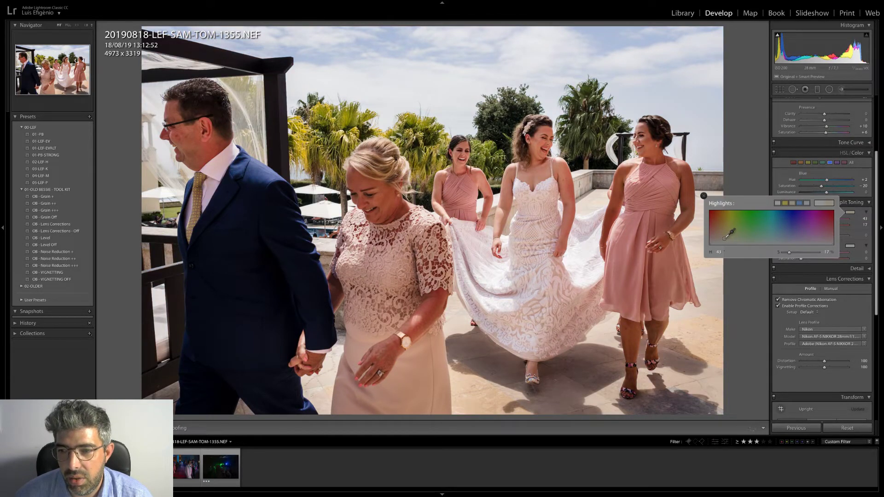
drag(724, 239, 726, 240)
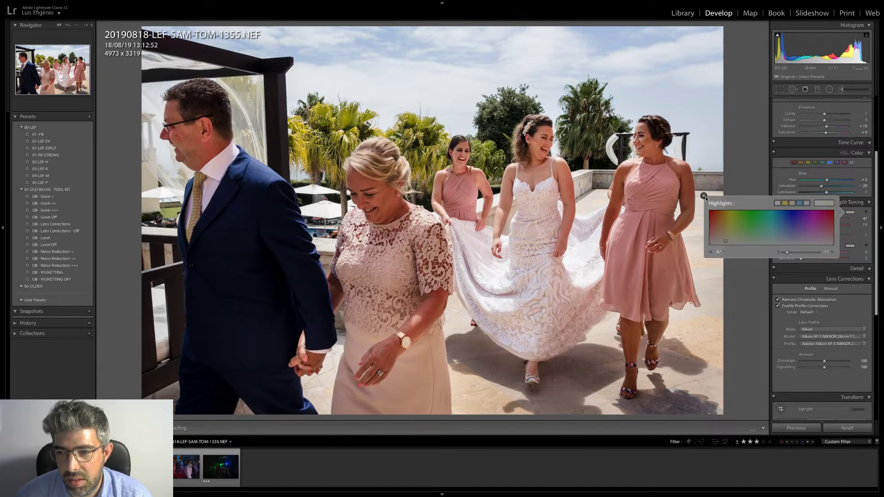
click(704, 196)
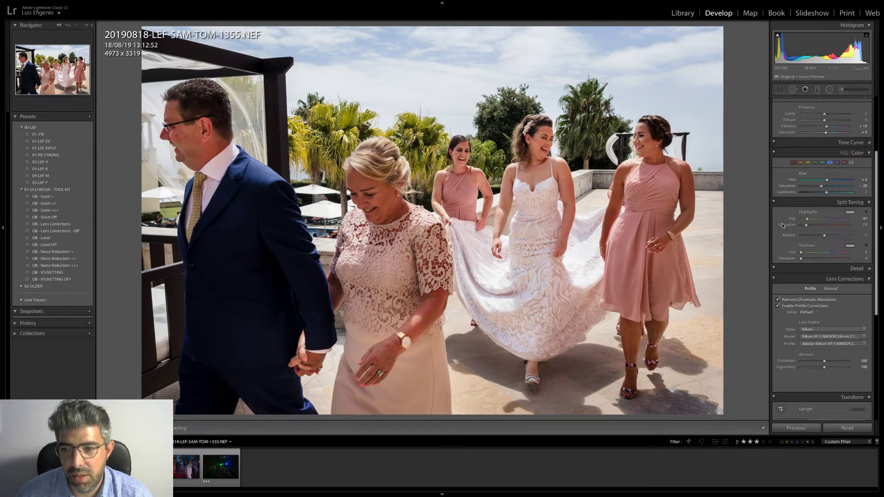
- Compare the wedding party photo before and after the edits several times
key(backslash)
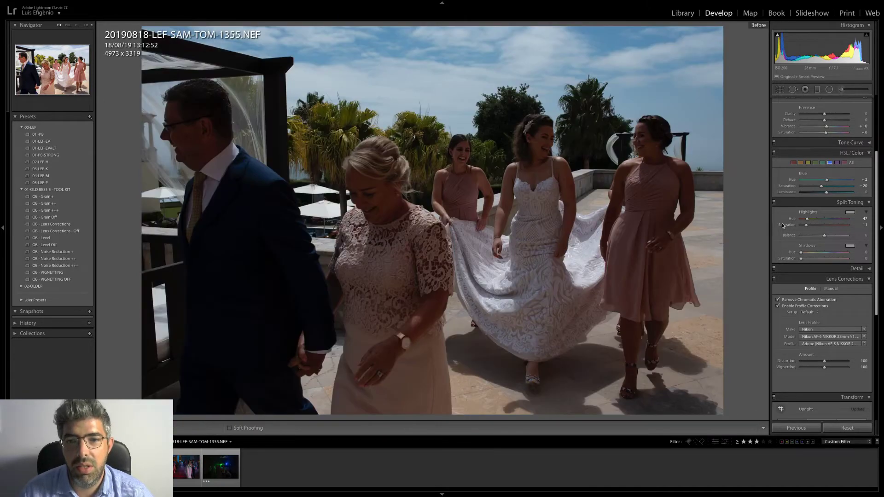
key(backslash)
key(backslash)
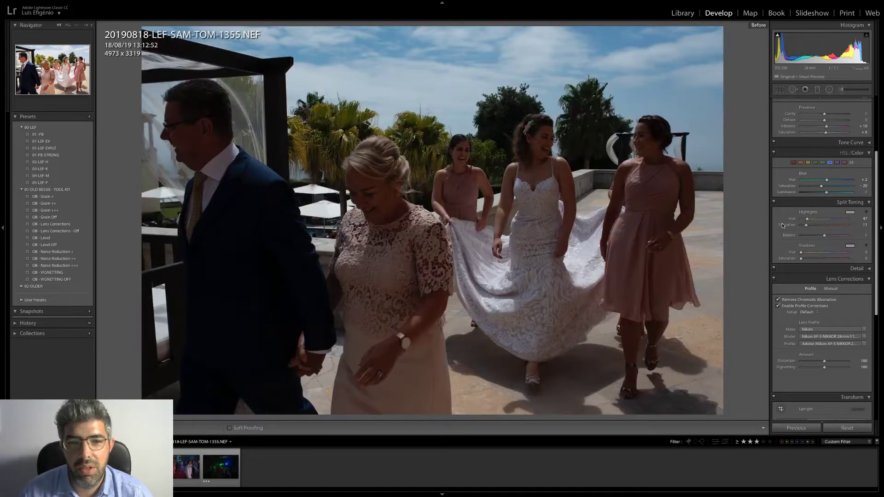
key(backslash)
key(backslash)
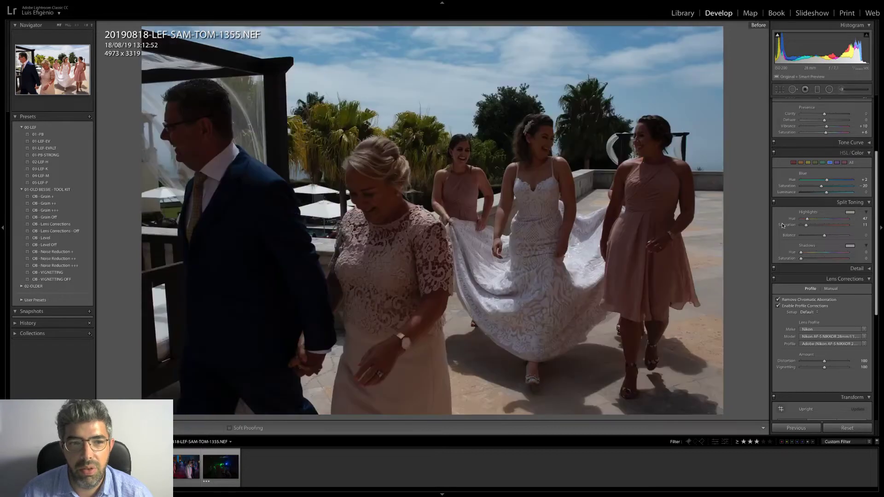
key(backslash)
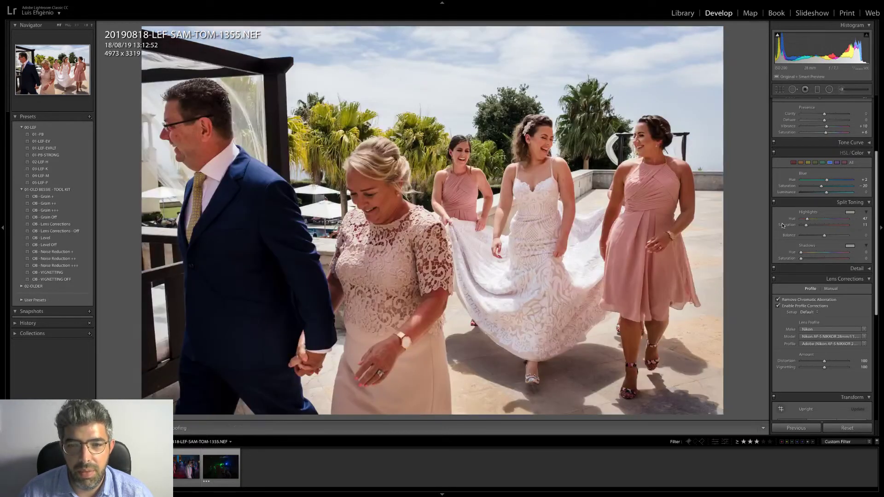
key(backslash)
key(backslash)
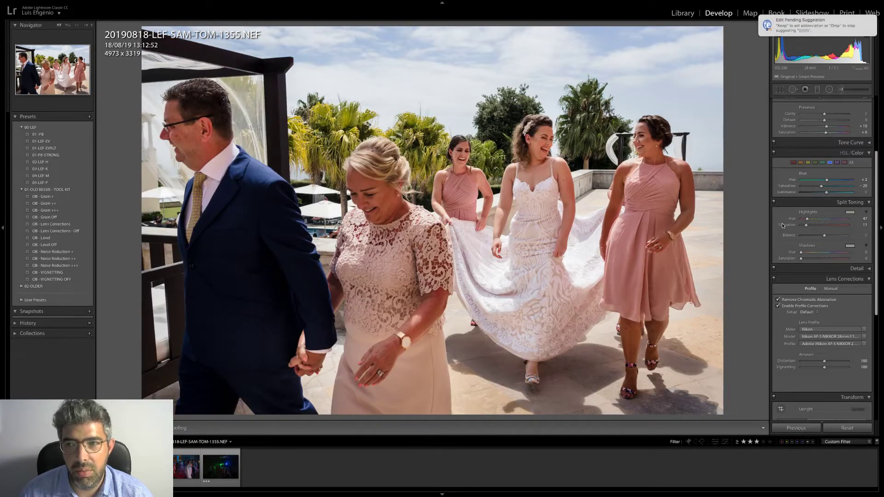
key(backslash)
key(backslash)
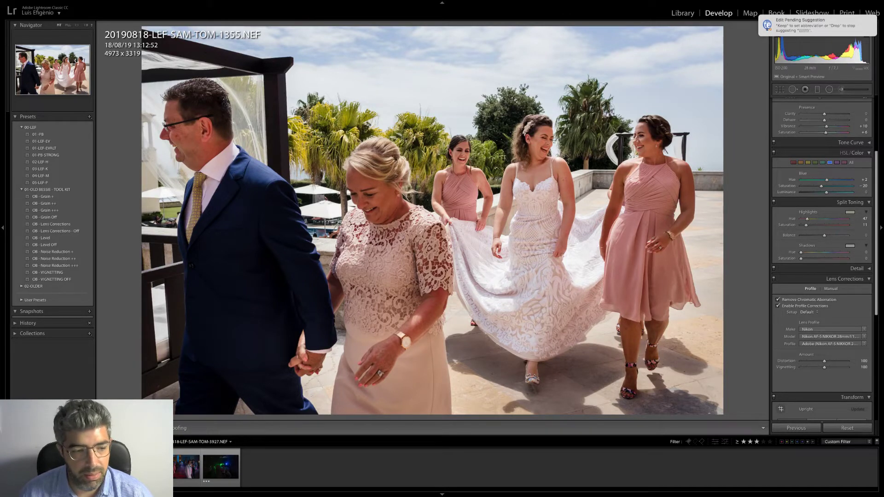
- Go to the next photo, the close-up of the groom, try the black-and-white presets 01-PB and 01-PB-STRONG, and settle on 01-PB
key(Right)
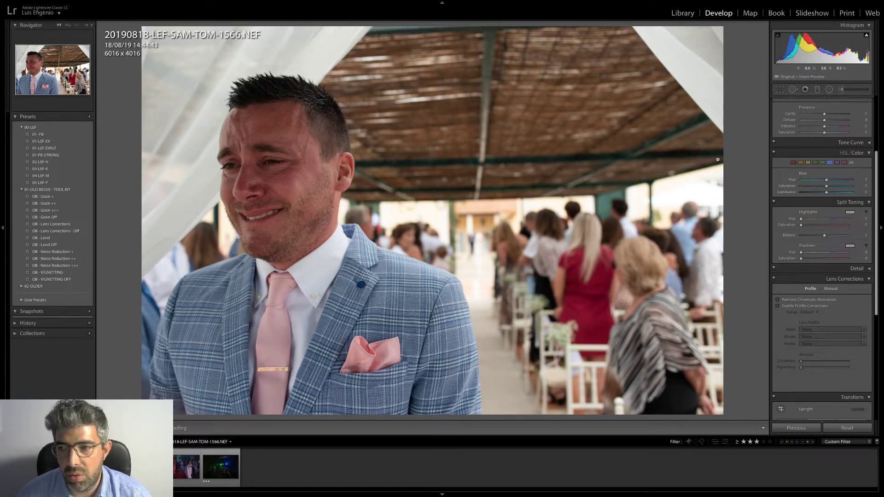
scroll(824, 194, up, 3)
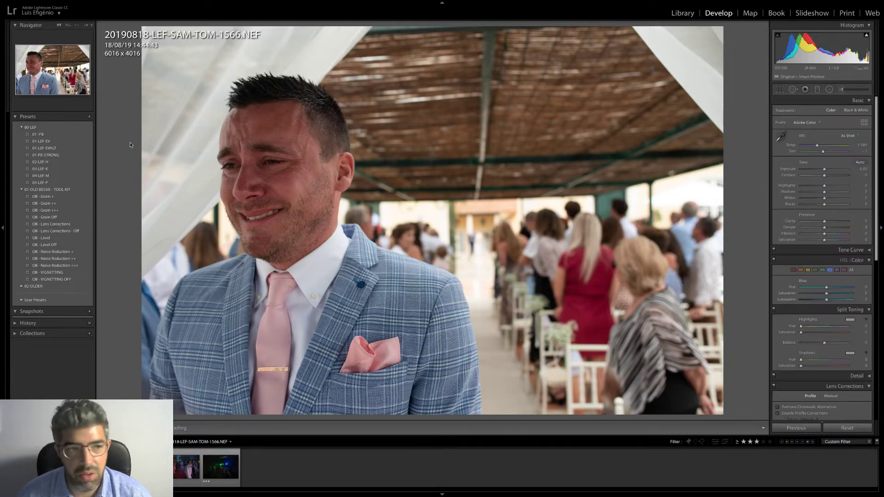
click(45, 135)
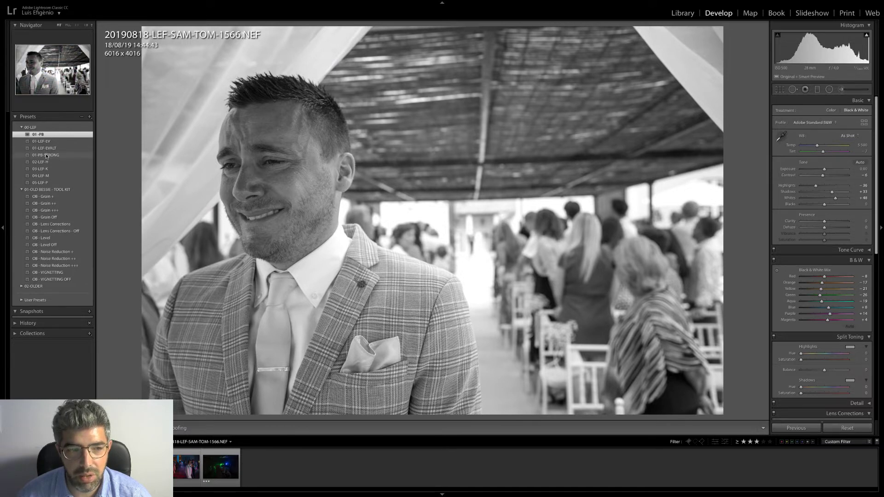
click(47, 156)
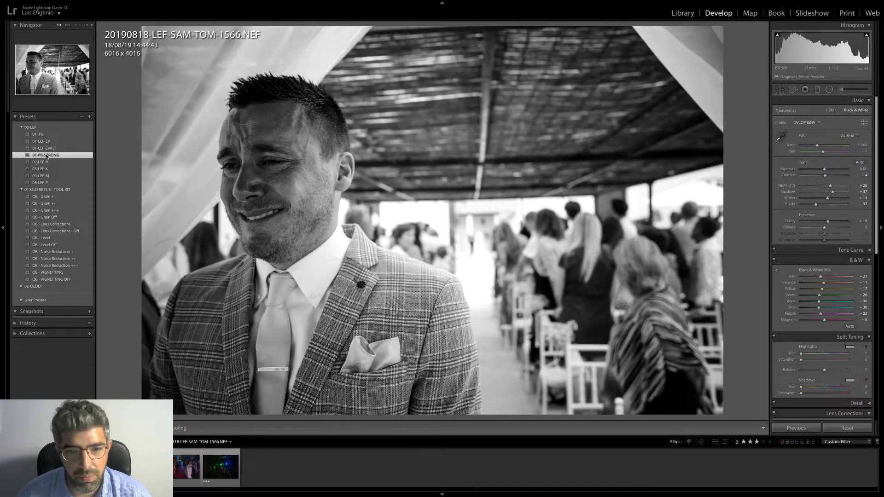
click(45, 137)
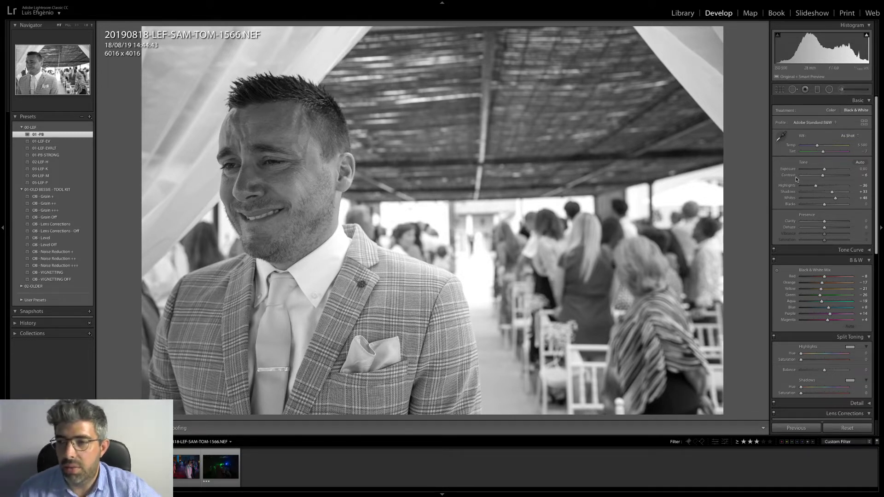
- Darken the black-and-white groom photo heavily by setting its exposure to -2.60
drag(824, 169, 810, 171)
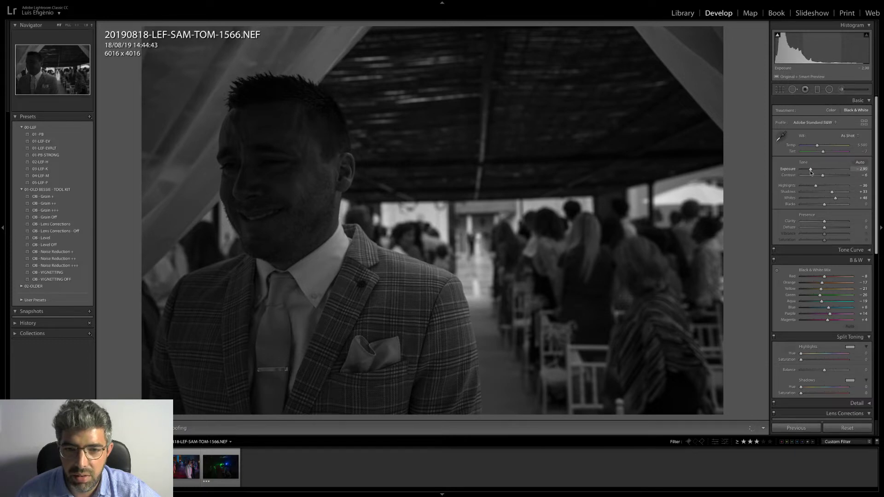
mouse_move(811, 170)
mouse_down()
mouse_move(842, 172)
mouse_move(811, 172)
mouse_up()
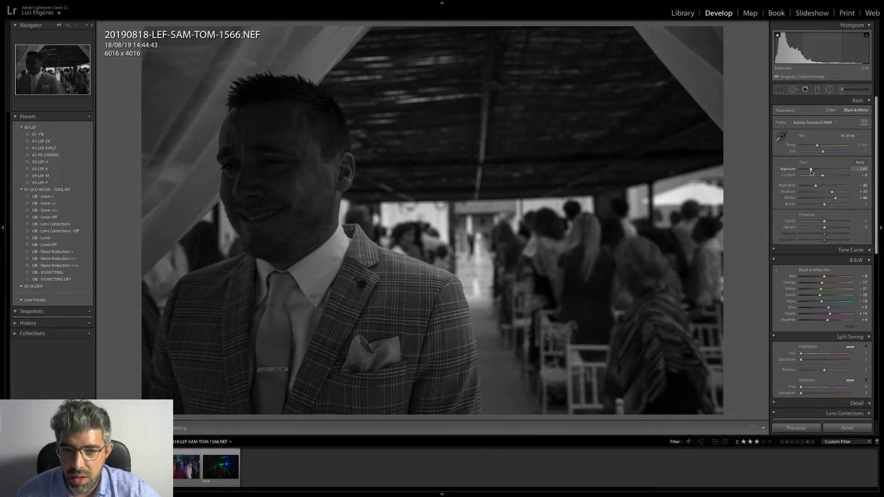
drag(810, 170, 811, 170)
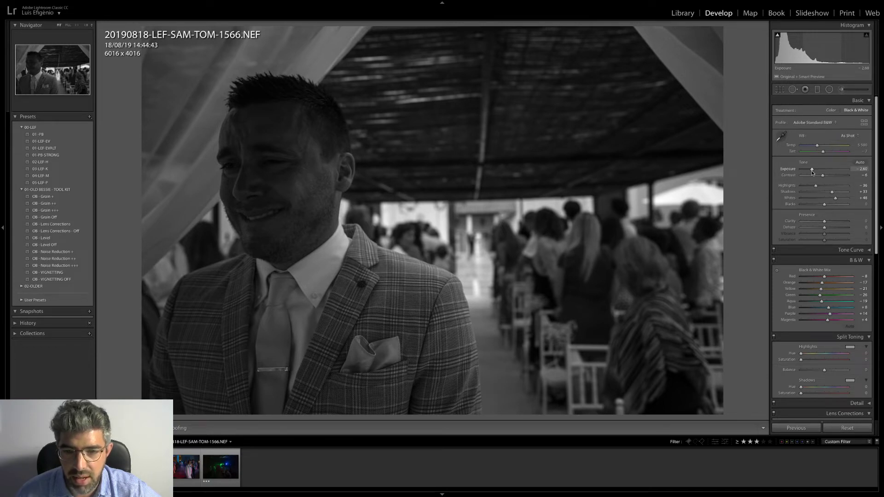
- Set the groom photo's point curve to Medium Contrast
click(852, 253)
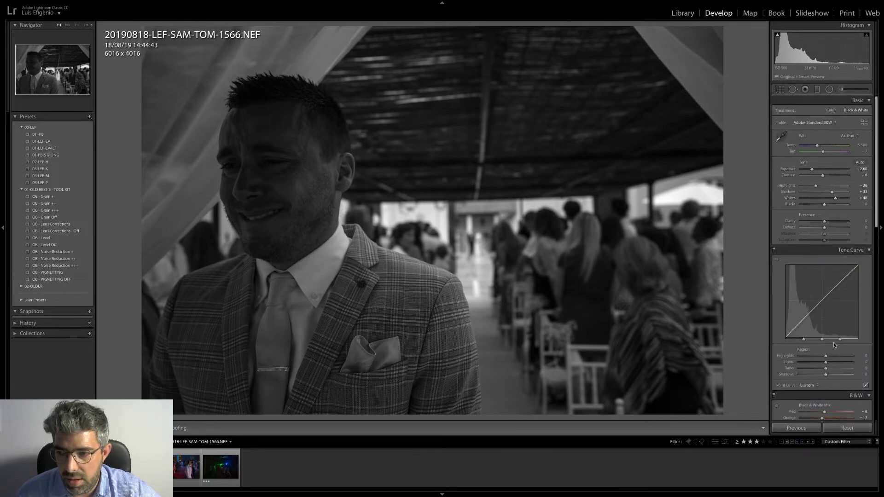
click(815, 386)
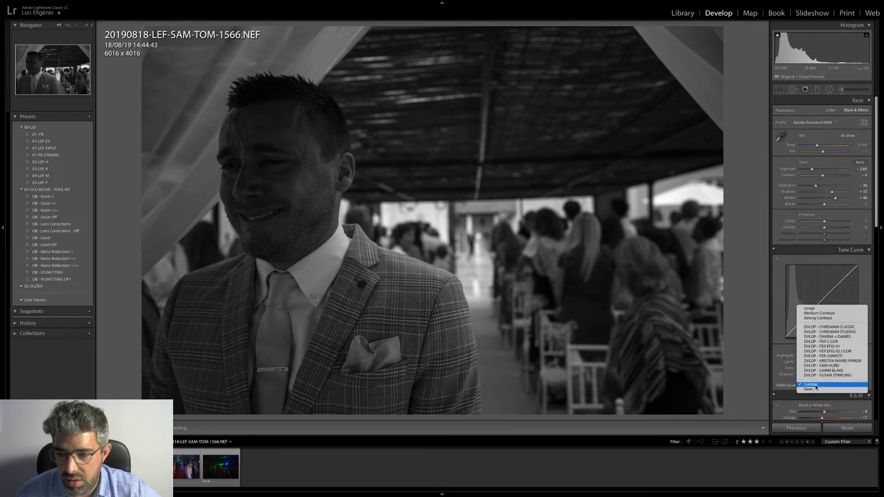
click(836, 319)
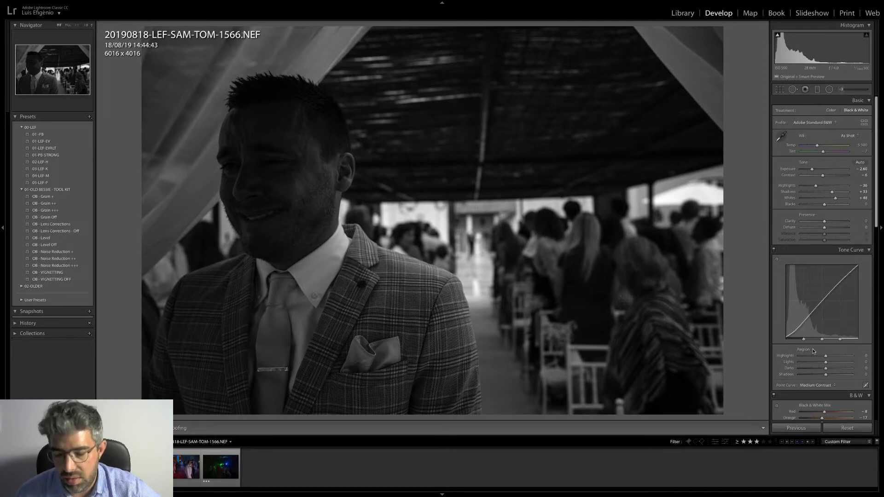
click(869, 251)
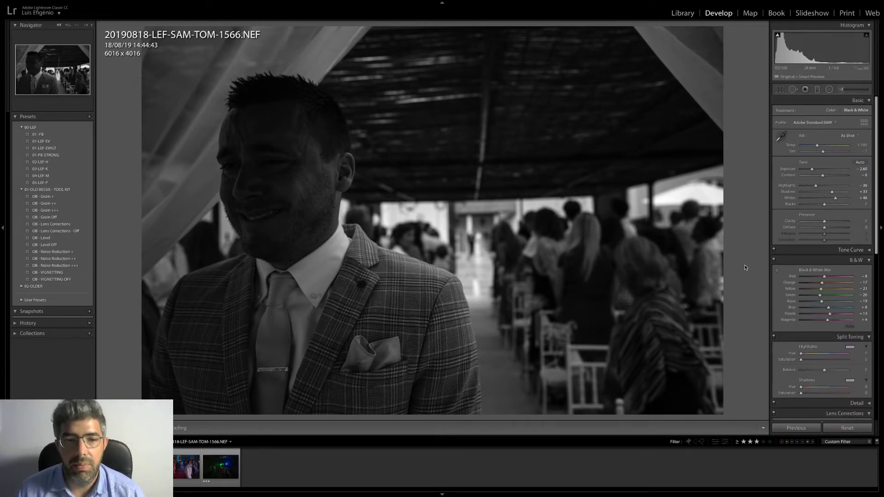
- Straighten the groom photo by rotating its crop to an angle of about 1.44 at the original aspect ratio
click(780, 90)
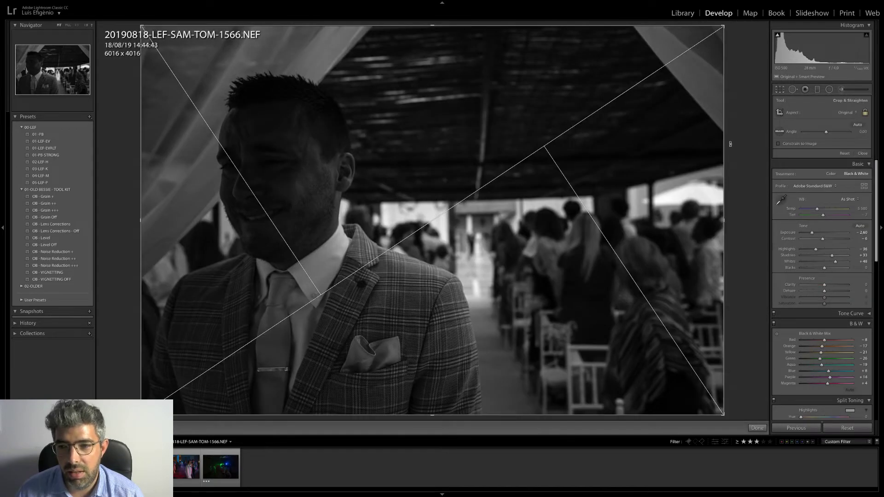
drag(731, 147, 732, 149)
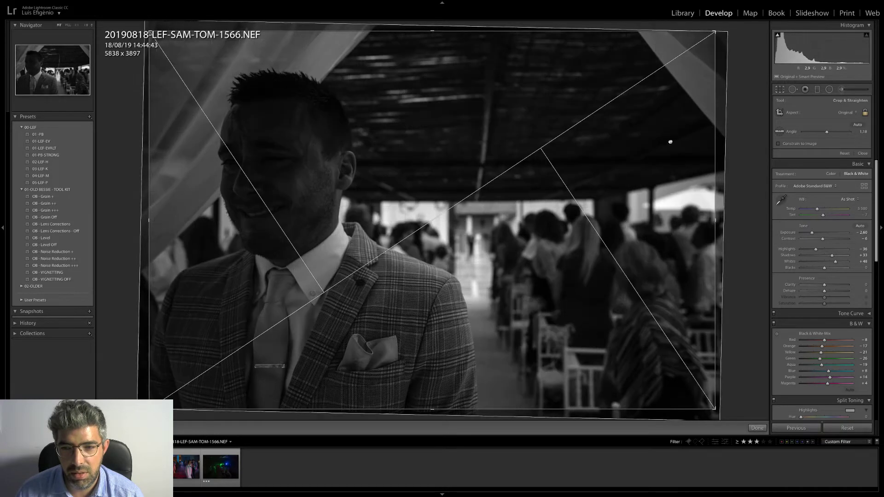
key(Return)
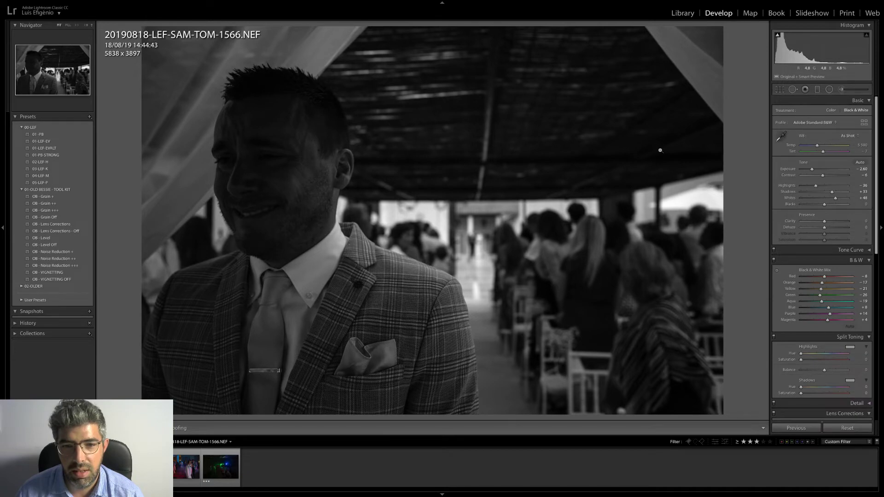
key(r)
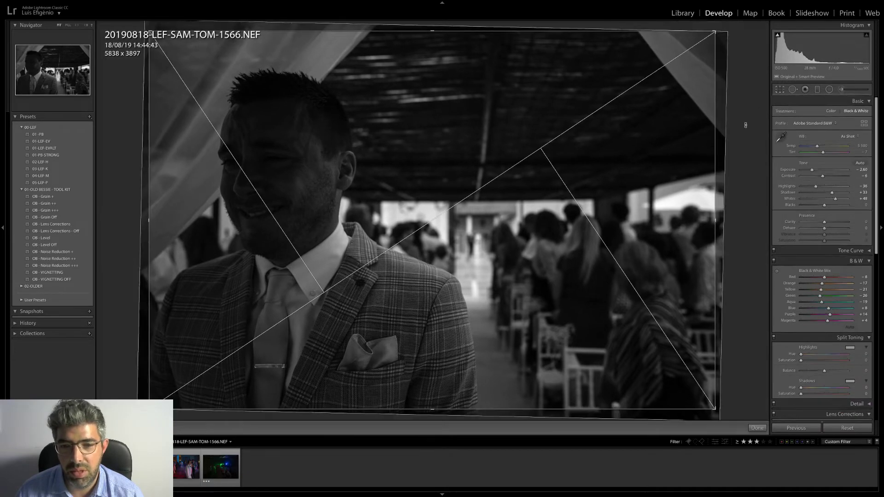
drag(726, 160, 726, 161)
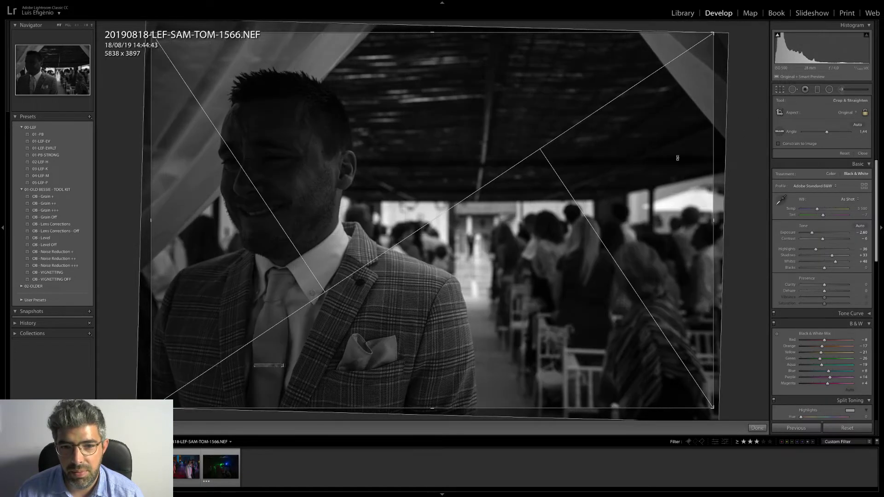
key(Return)
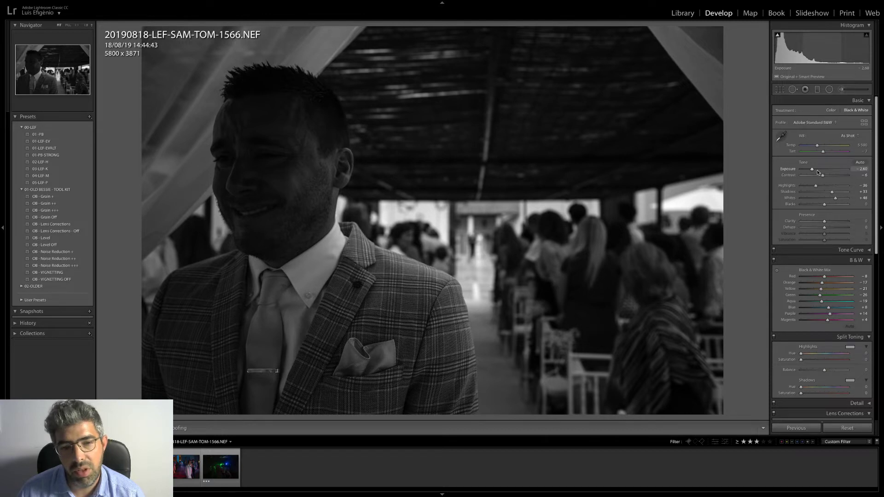
- Try the groom photo's exposure at -1.35 and settle on -3.05 for a very dark base
drag(818, 172, 820, 172)
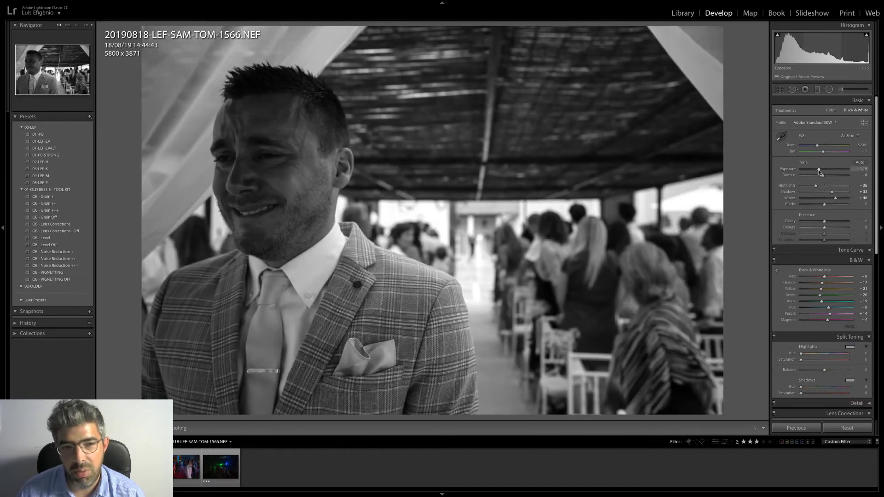
drag(819, 171, 817, 170)
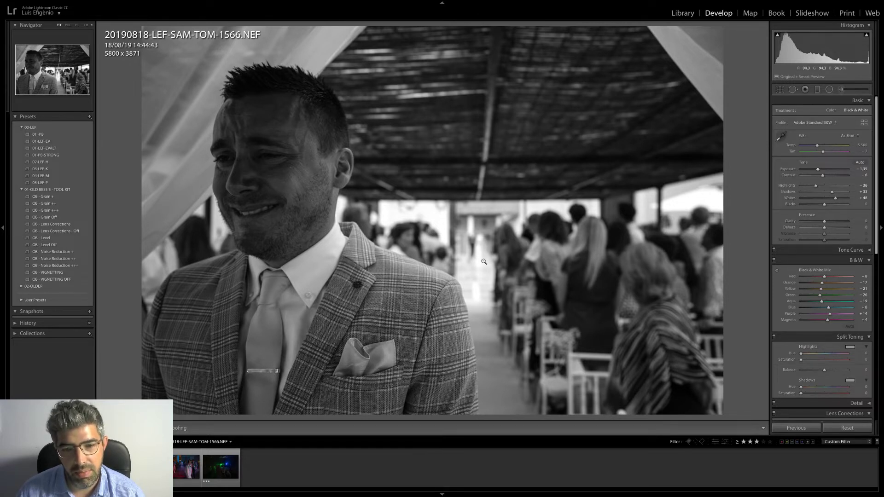
click(811, 171)
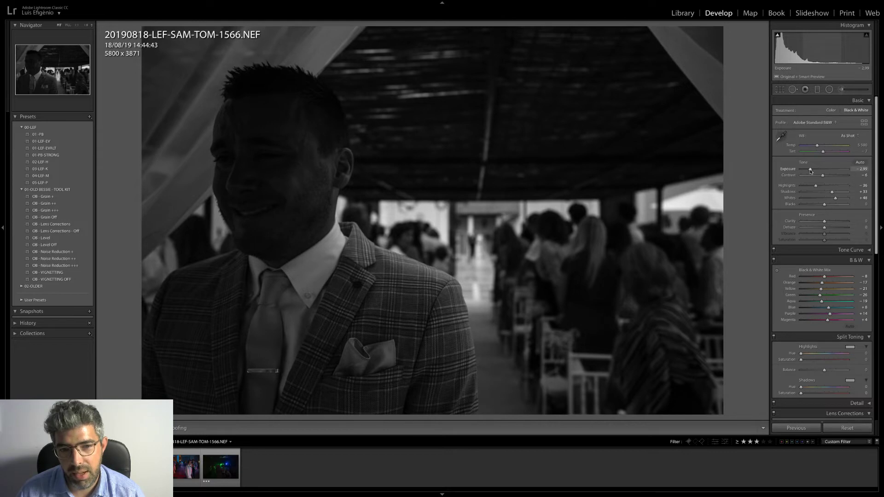
drag(811, 171, 812, 171)
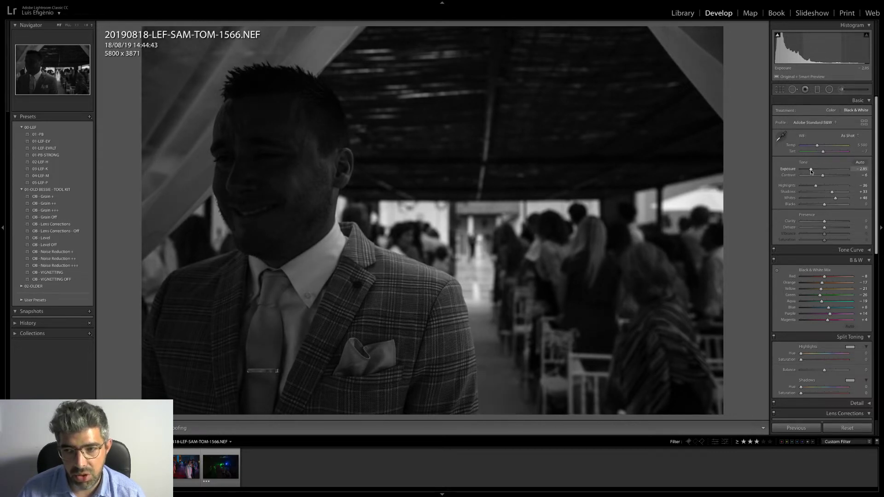
drag(812, 171, 811, 172)
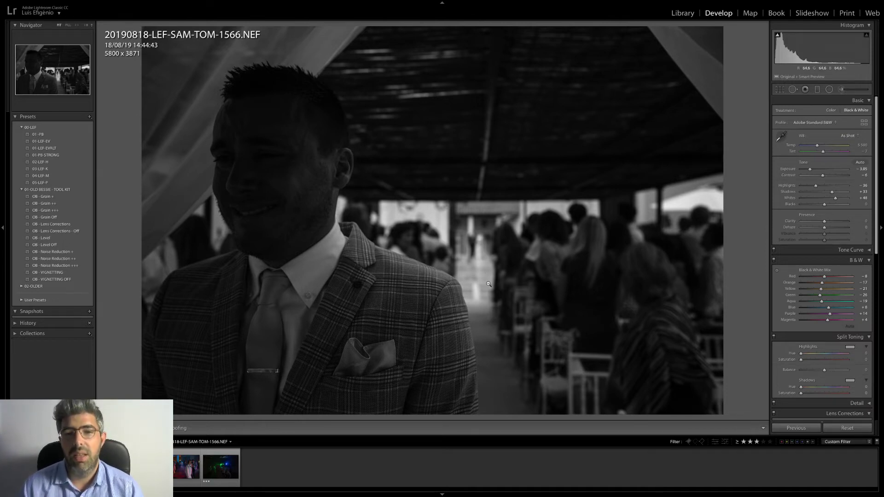
- Set the groom photo's contrast to +9 and whites to +50
click(827, 178)
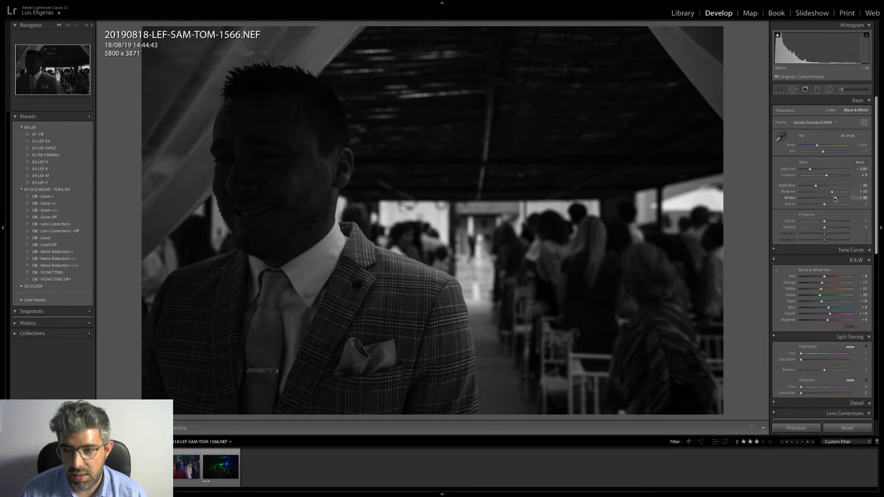
drag(839, 199, 836, 199)
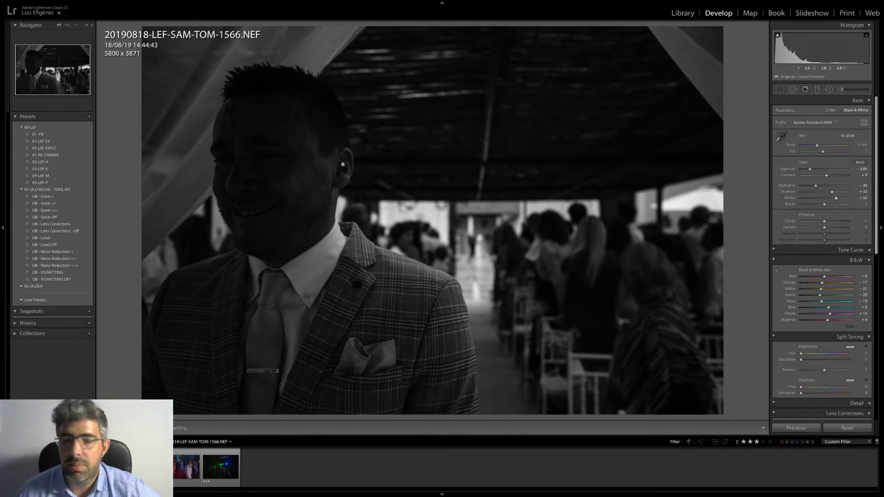
- Add a radial filter over the groom with highlights reset to zero and exposure at 4.00, extending beyond the photo's upper-left edges
click(87, 26)
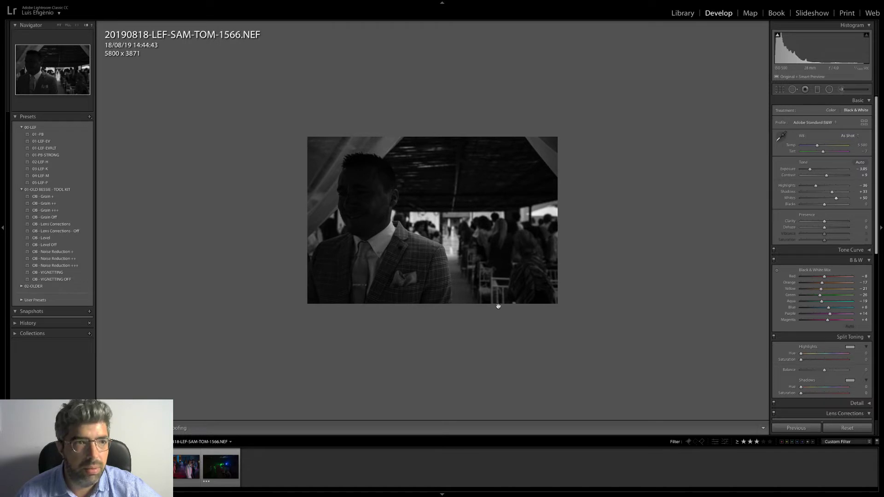
click(829, 90)
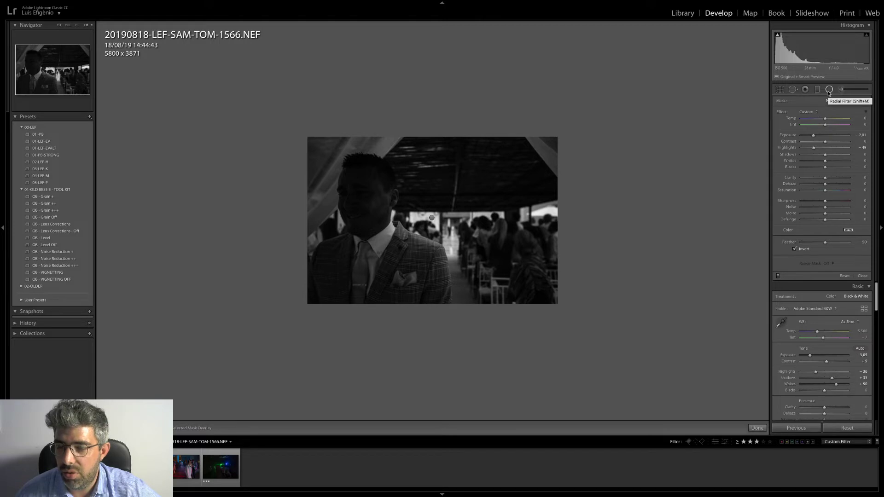
double_click(813, 136)
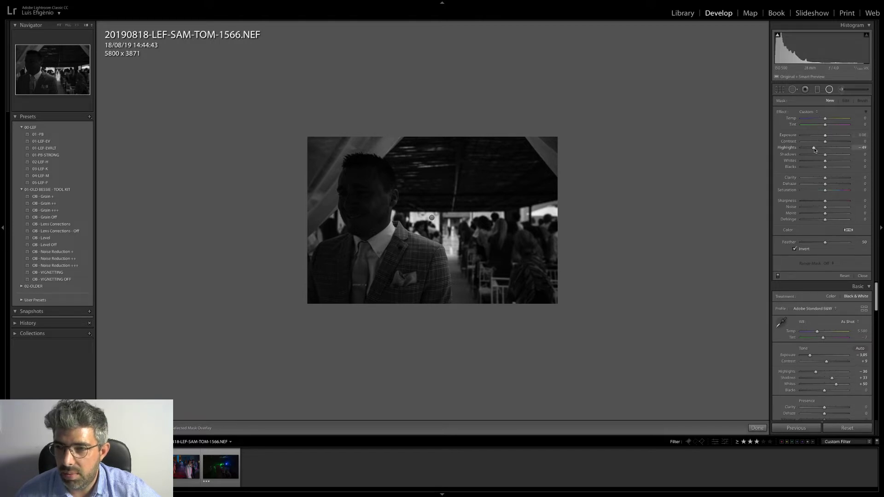
drag(826, 135, 847, 136)
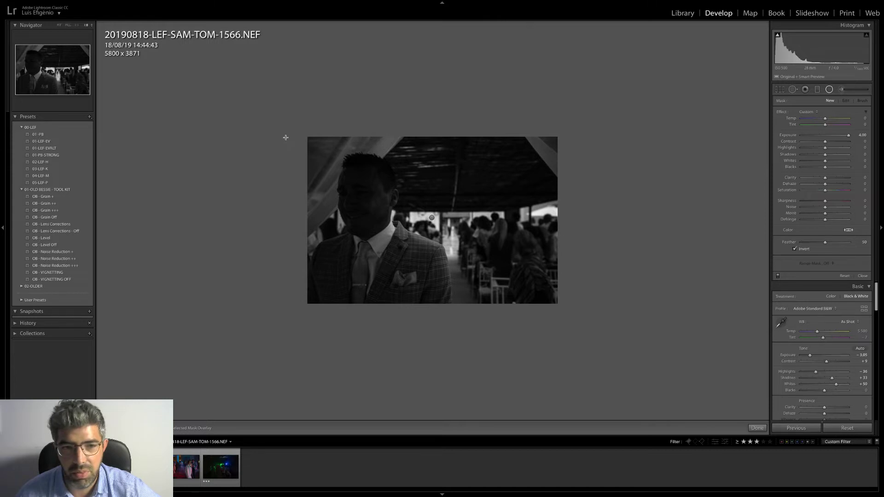
drag(285, 137, 468, 335)
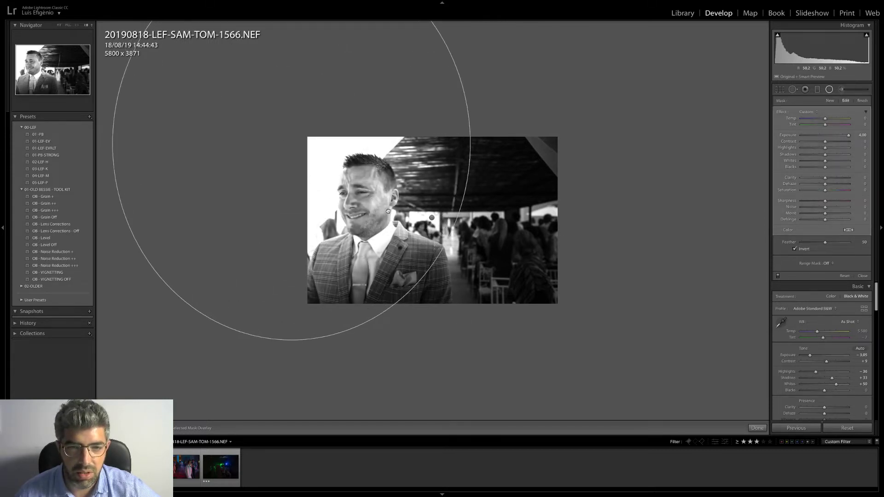
- Move the radial filter over the groom, narrow and shorten its ellipse, and tilt it to follow his body
drag(388, 211, 457, 261)
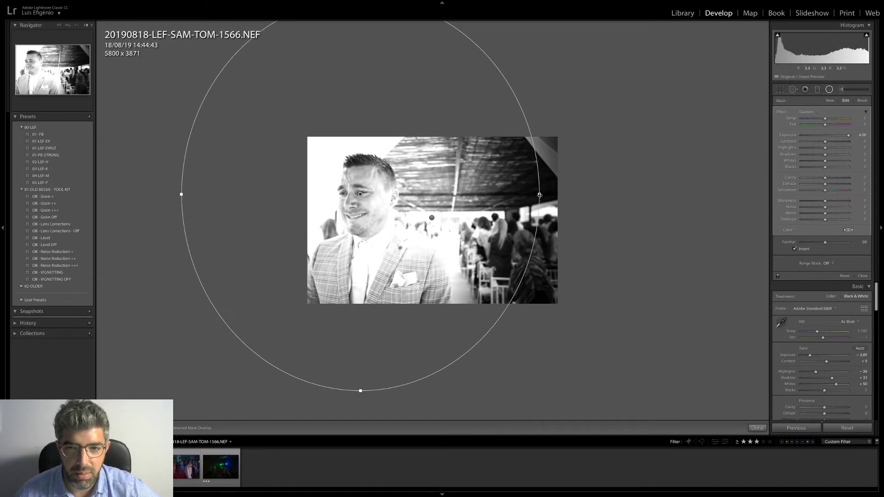
drag(540, 195, 492, 195)
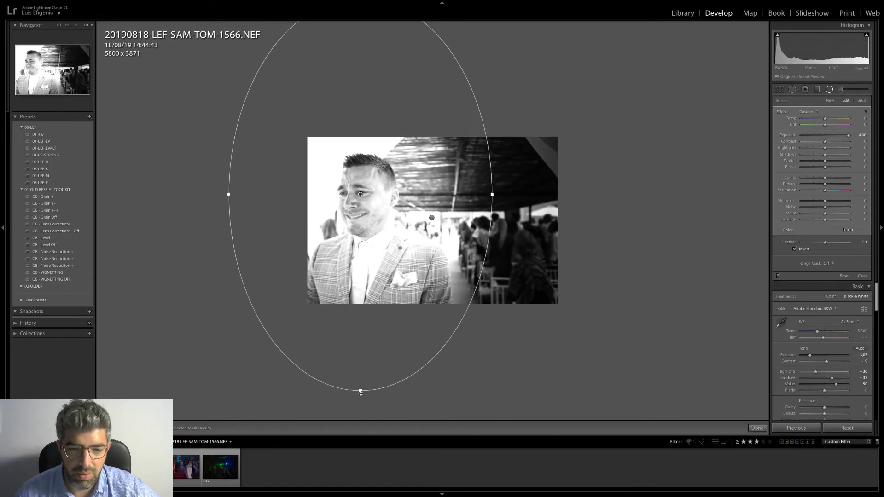
drag(361, 393, 361, 371)
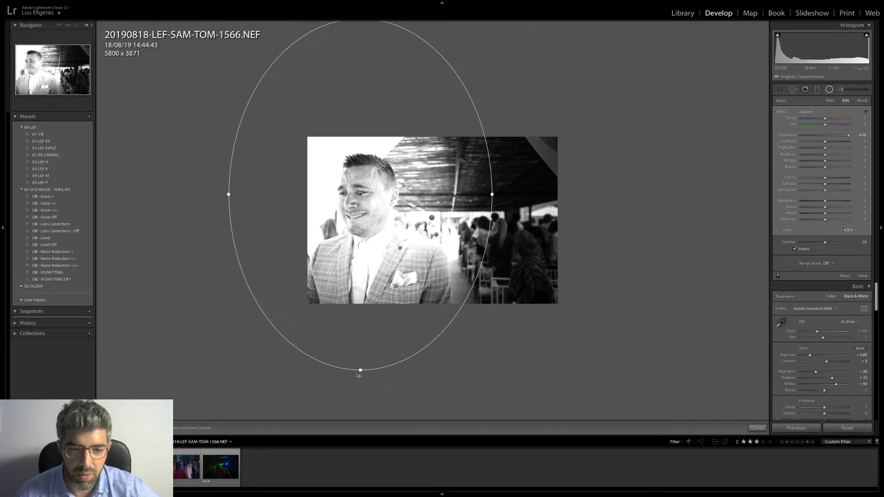
drag(429, 375, 510, 359)
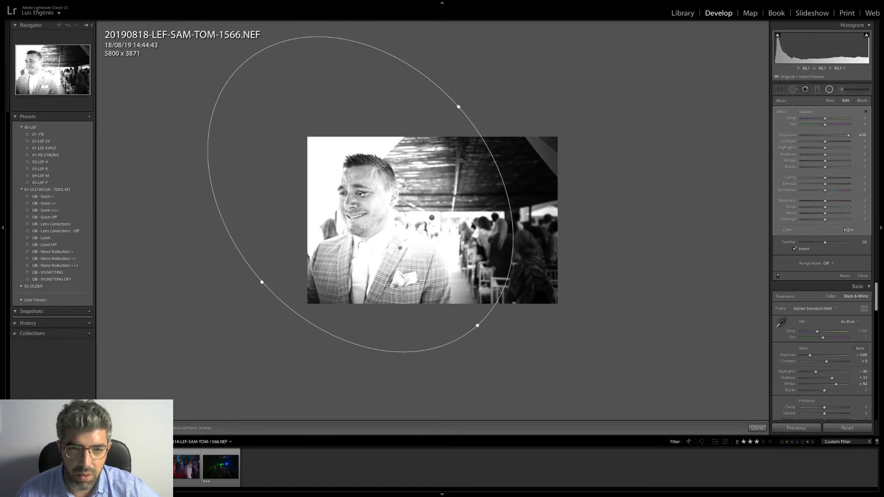
- Reposition the radial filter's centre outside the photo's left edge, lengthening and rotating the ellipse so its soft edge falls on the groom
drag(322, 190, 119, 228)
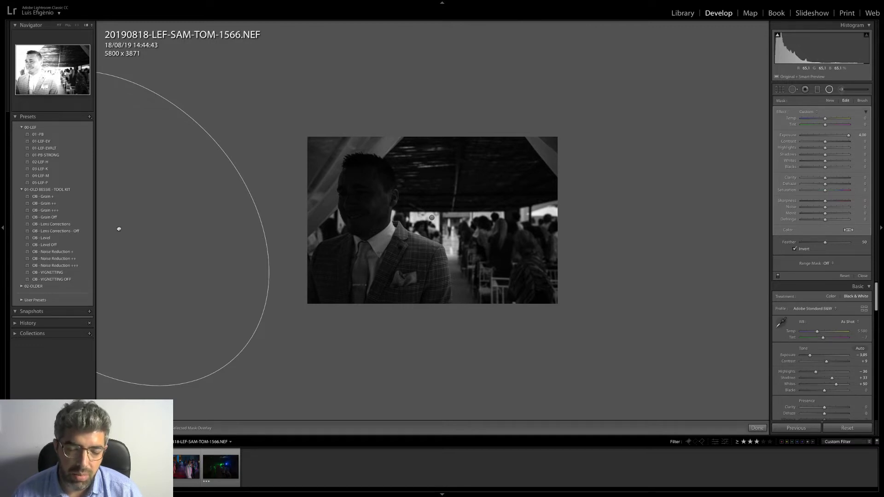
drag(119, 229, 353, 207)
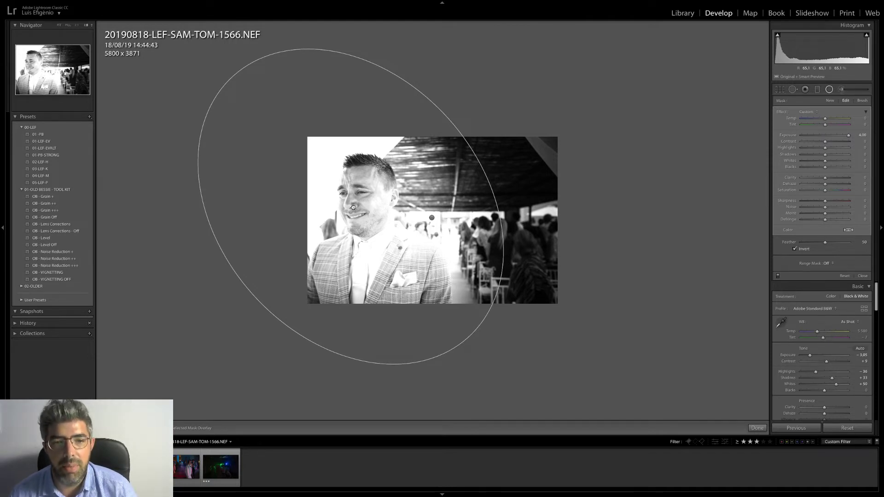
drag(353, 208, 284, 177)
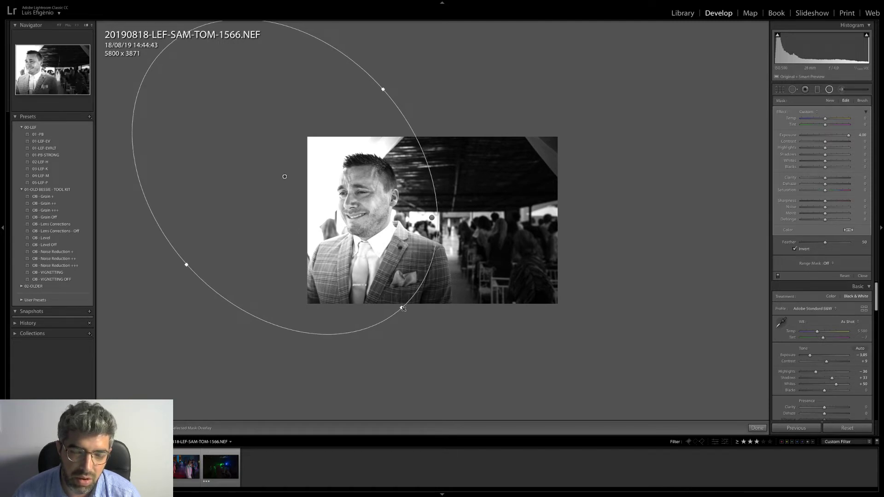
drag(402, 308, 426, 335)
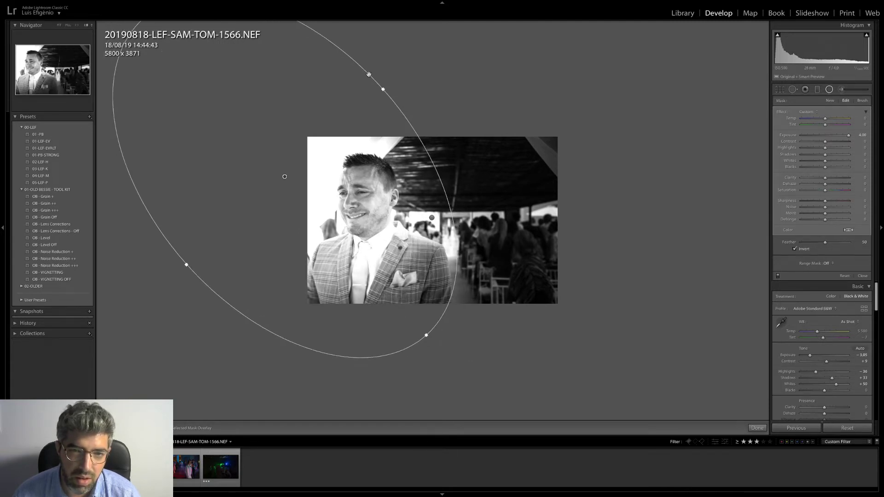
drag(369, 75, 366, 138)
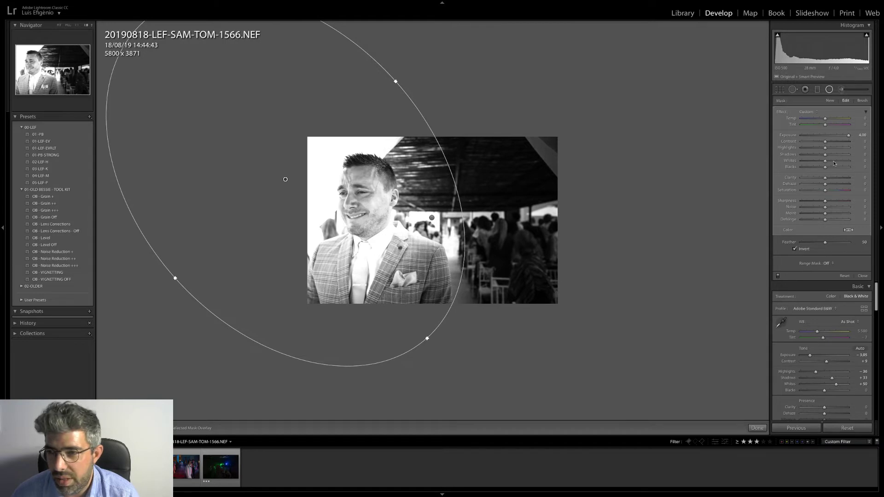
- Reduce the radial filter's exposure to 2.60 and nudge its position slightly
click(839, 136)
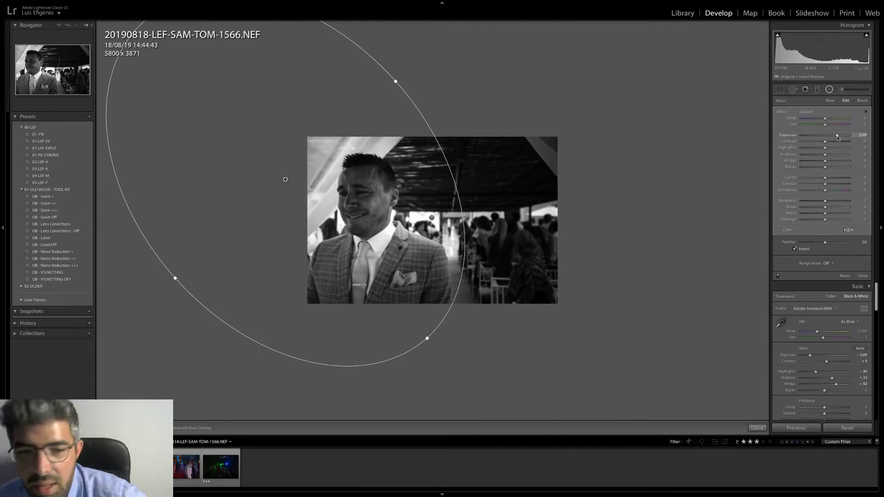
drag(839, 137, 841, 137)
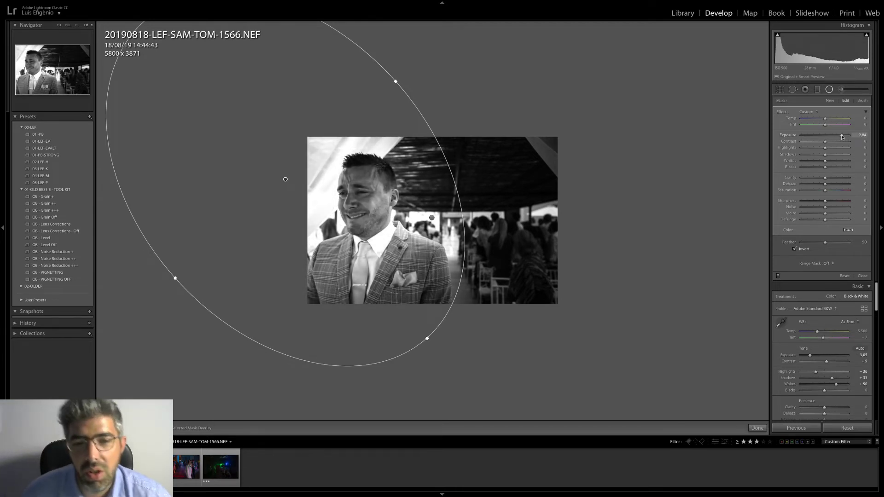
drag(842, 137, 841, 137)
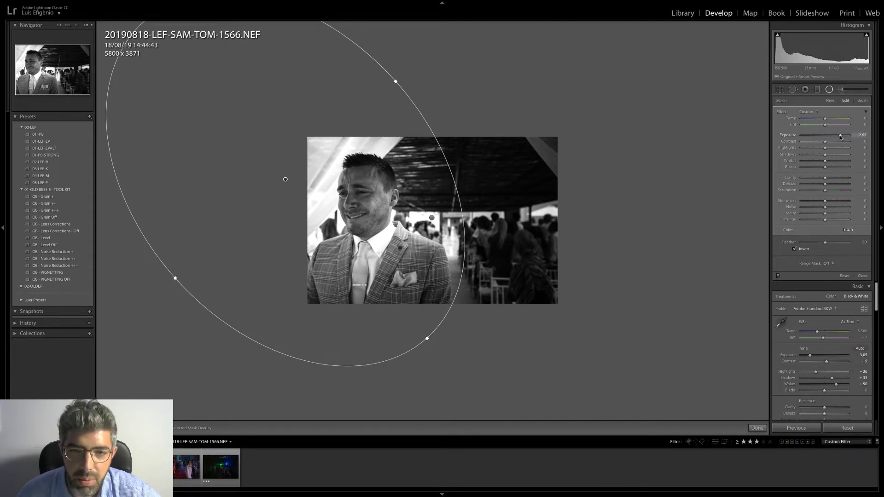
drag(841, 137, 841, 137)
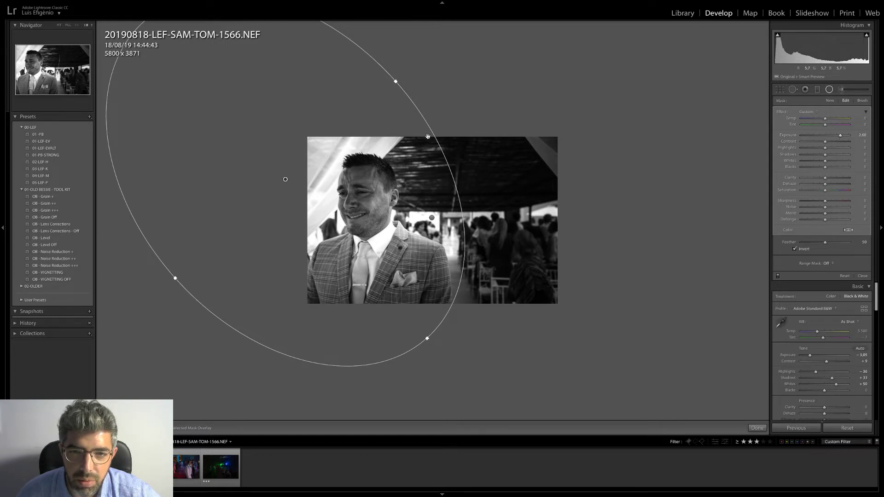
mouse_move(396, 174)
mouse_down()
mouse_move(385, 169)
mouse_move(395, 166)
mouse_move(394, 175)
mouse_up()
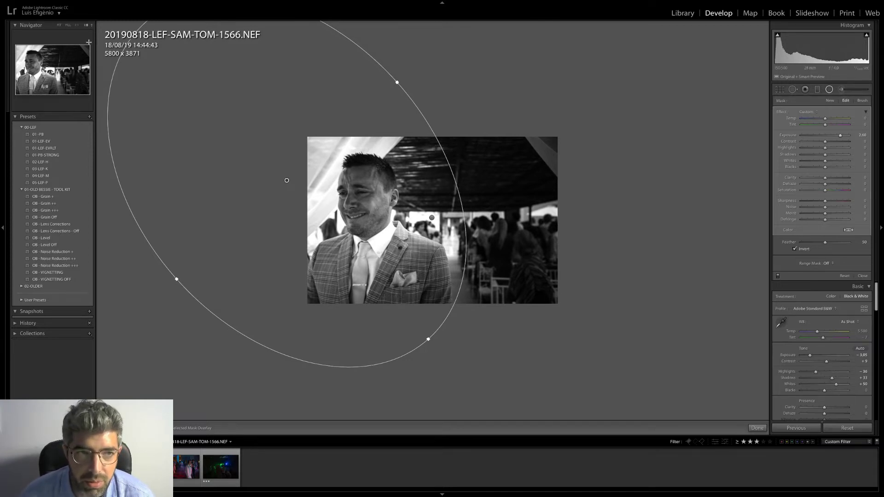
- Erase the radial filter's brightening from the background beside the groom, using a size 14 erase brush with flow about 48 at 1:4 zoom
click(92, 25)
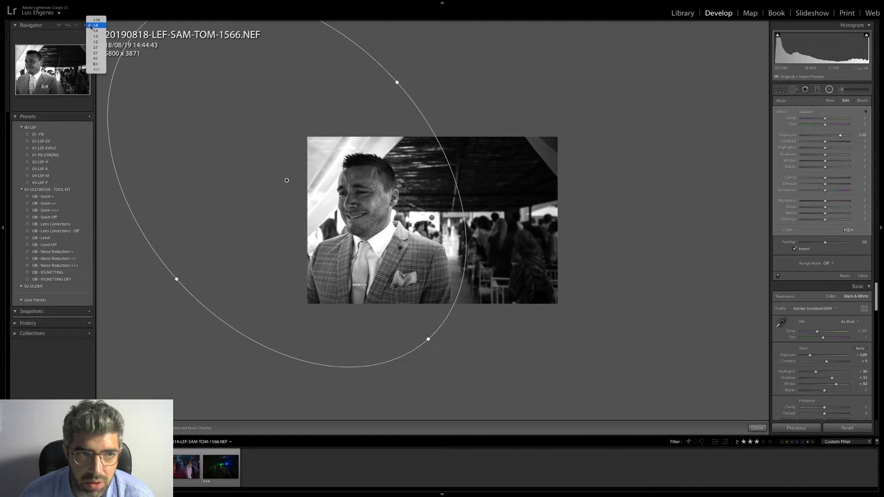
click(92, 31)
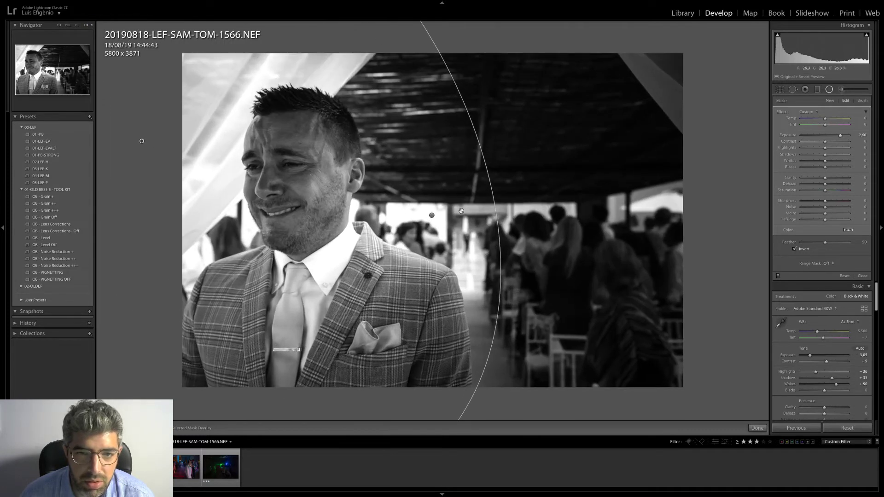
click(863, 100)
click(845, 240)
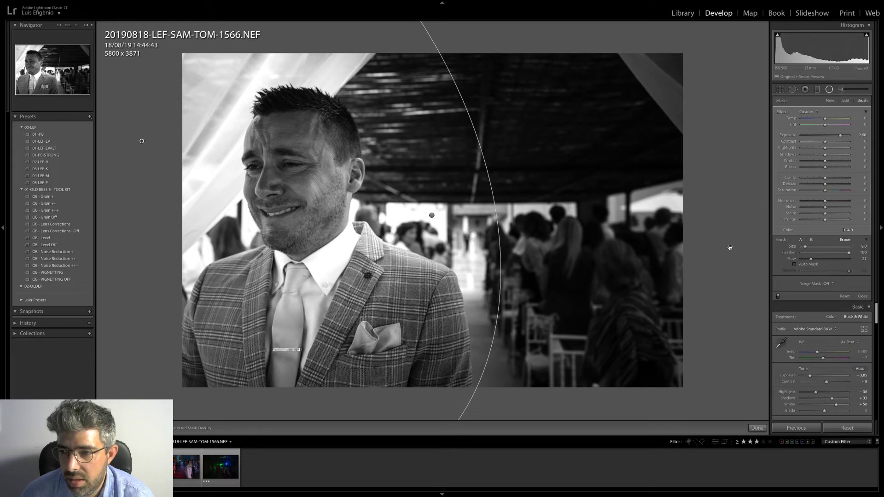
key(bracketright)
key(bracketright)
key(bracketright)
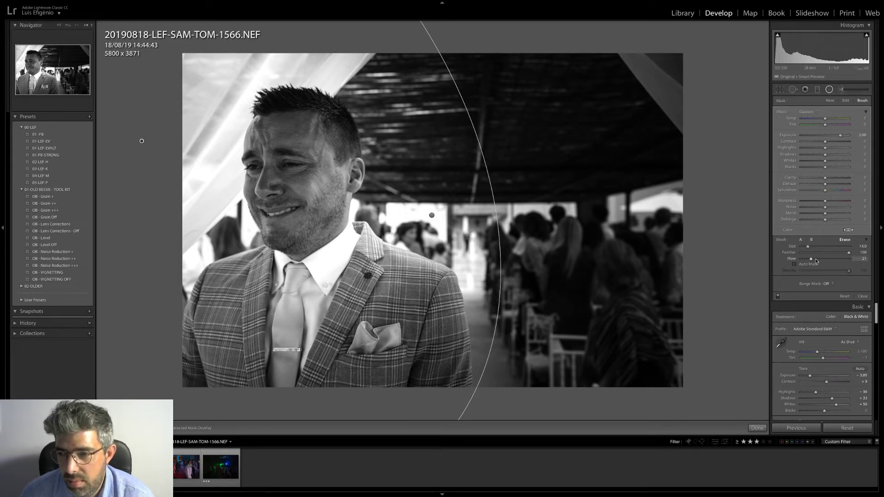
drag(811, 259, 826, 260)
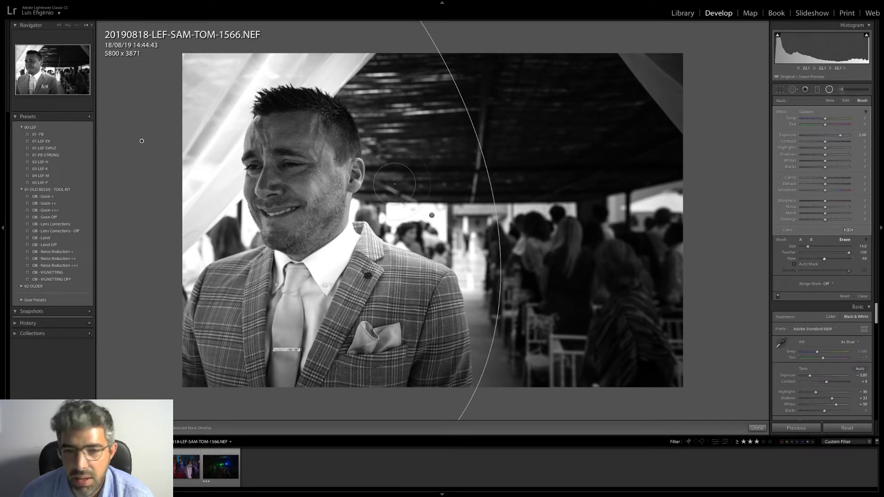
mouse_move(467, 234)
mouse_down()
mouse_move(477, 251)
mouse_move(456, 248)
mouse_move(516, 295)
mouse_move(485, 230)
mouse_move(383, 212)
mouse_move(401, 135)
mouse_move(401, 66)
mouse_move(454, 124)
mouse_move(438, 69)
mouse_up()
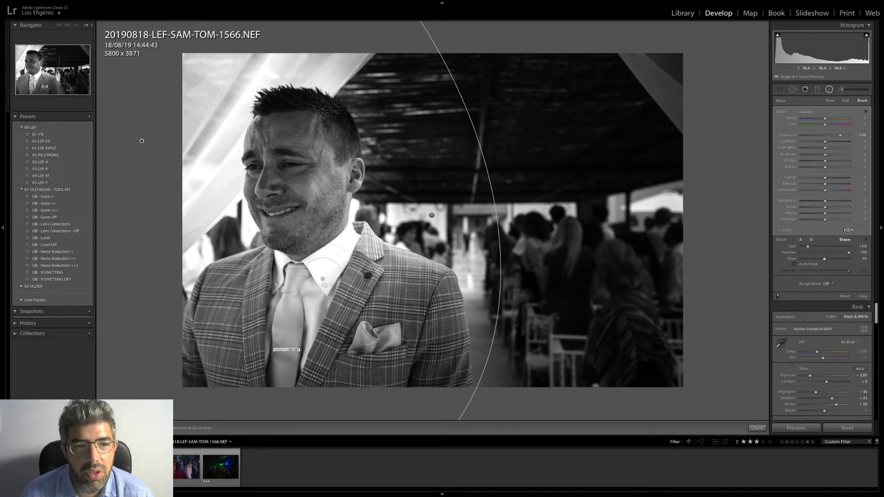
- Erase the filter softly around the groom's collar and the white drape behind him, using an erase brush of size 11 and flow 11
drag(815, 259, 805, 261)
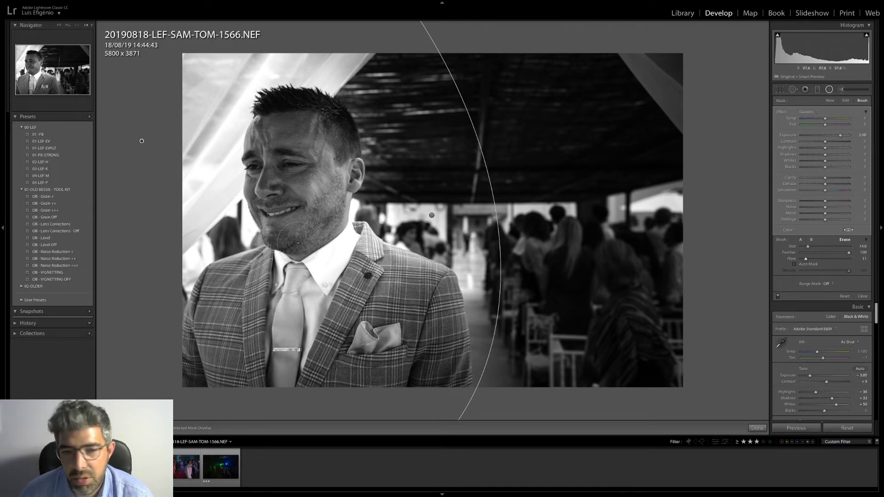
scroll(347, 234, down, 3)
mouse_move(346, 233)
mouse_down()
mouse_move(329, 260)
mouse_move(336, 232)
mouse_move(341, 249)
mouse_move(358, 226)
mouse_up()
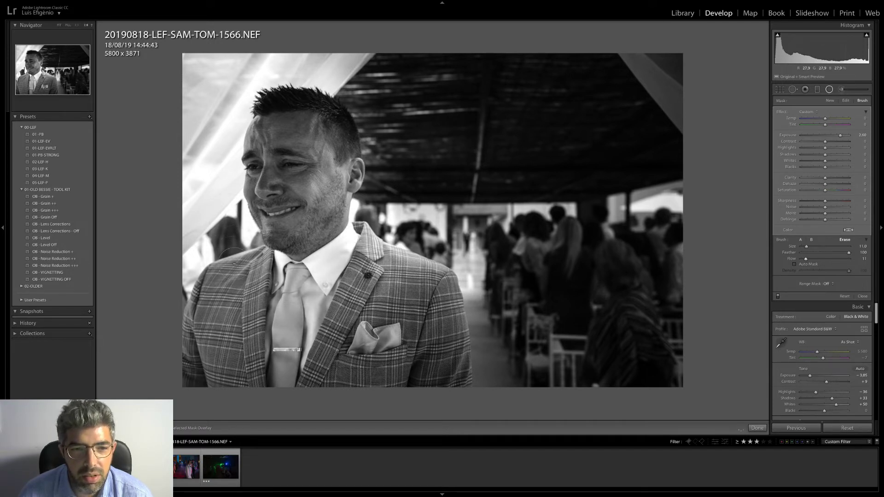
mouse_move(233, 251)
mouse_down()
mouse_move(195, 237)
mouse_move(225, 110)
mouse_move(221, 87)
mouse_move(188, 139)
mouse_up()
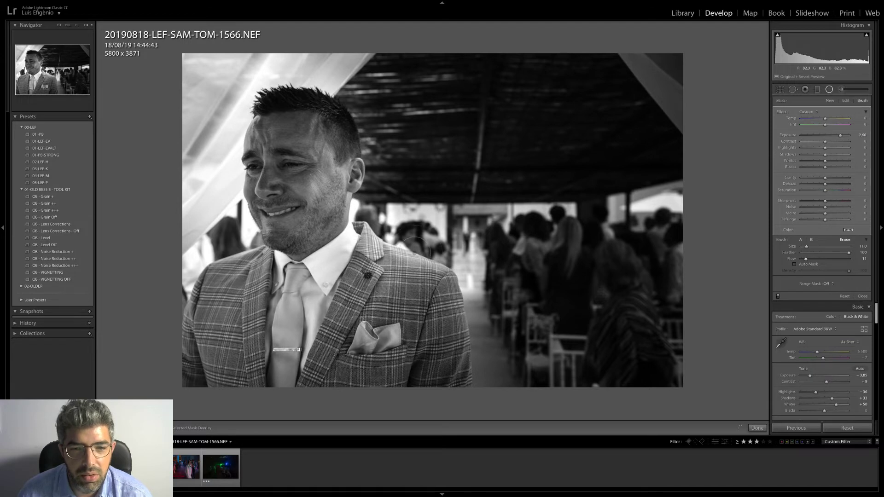
scroll(141, 141, up, 5)
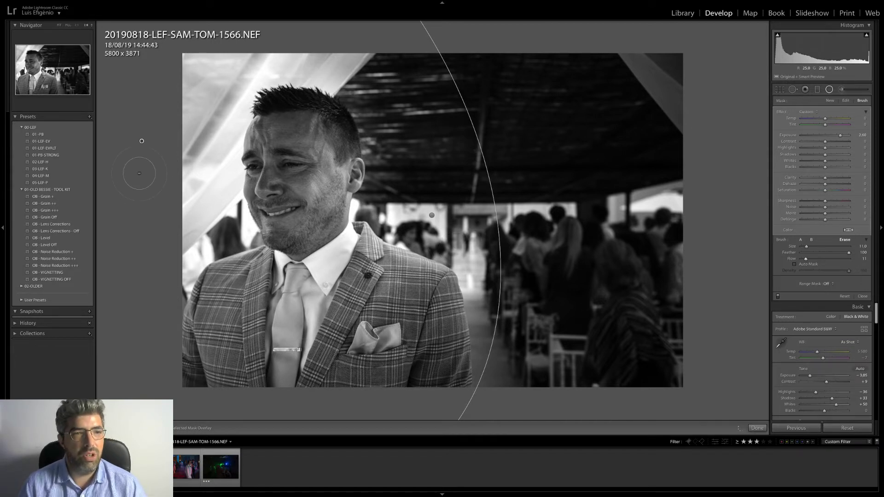
- Brighten the front of the groom's face with an adjustment brush at exposure 2.00
click(842, 90)
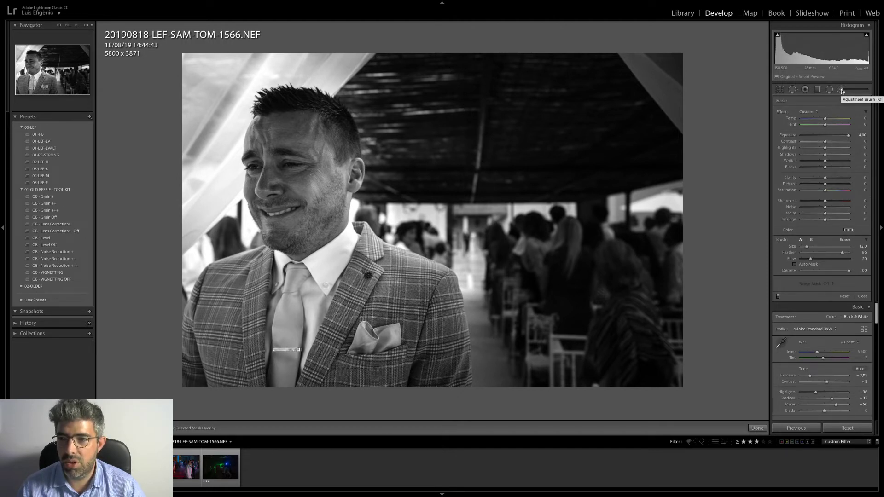
click(836, 135)
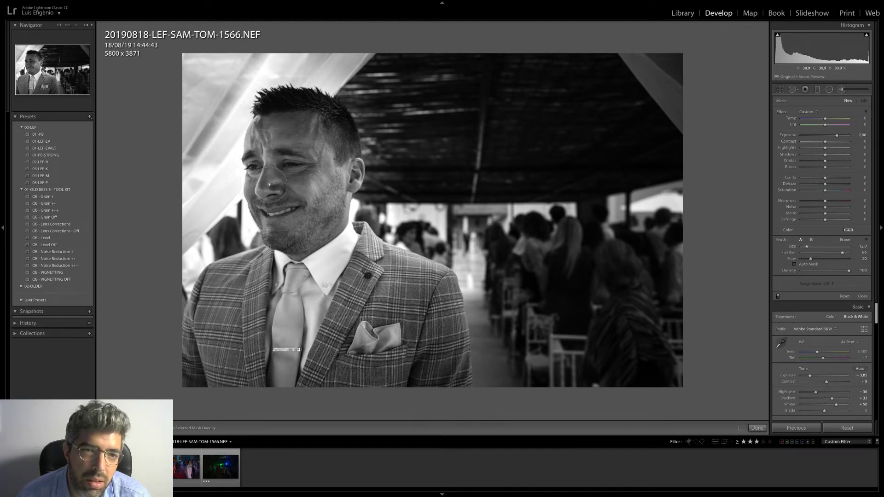
mouse_move(269, 184)
mouse_down()
mouse_move(254, 206)
mouse_move(273, 204)
mouse_move(261, 227)
mouse_move(275, 219)
mouse_move(277, 239)
mouse_move(271, 173)
mouse_move(268, 189)
mouse_move(299, 193)
mouse_move(269, 132)
mouse_move(286, 142)
mouse_move(298, 125)
mouse_move(261, 131)
mouse_move(274, 152)
mouse_move(249, 179)
mouse_move(276, 166)
mouse_move(279, 244)
mouse_up()
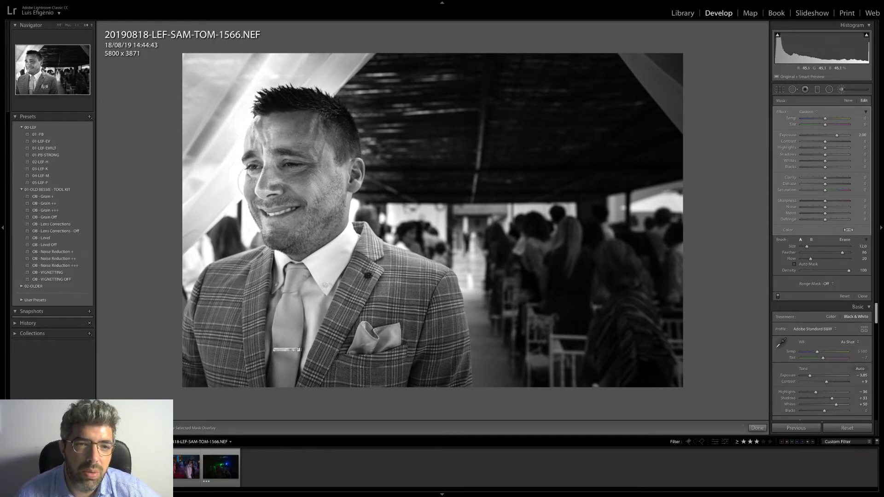
mouse_move(279, 202)
mouse_down()
mouse_move(248, 208)
mouse_move(249, 235)
mouse_move(263, 254)
mouse_move(270, 239)
mouse_up()
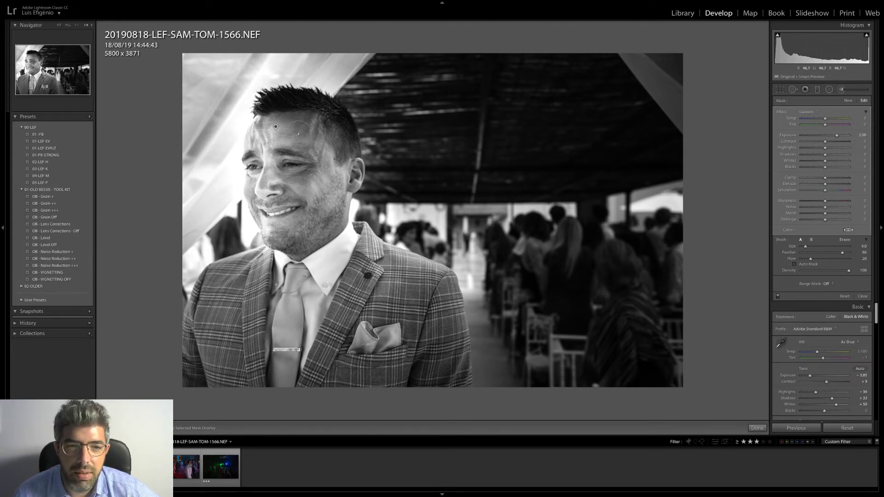
- Extend the brushed brightening over the groom's face, adding about 9 clarity and lowering its exposure to 1.34
drag(298, 134, 305, 215)
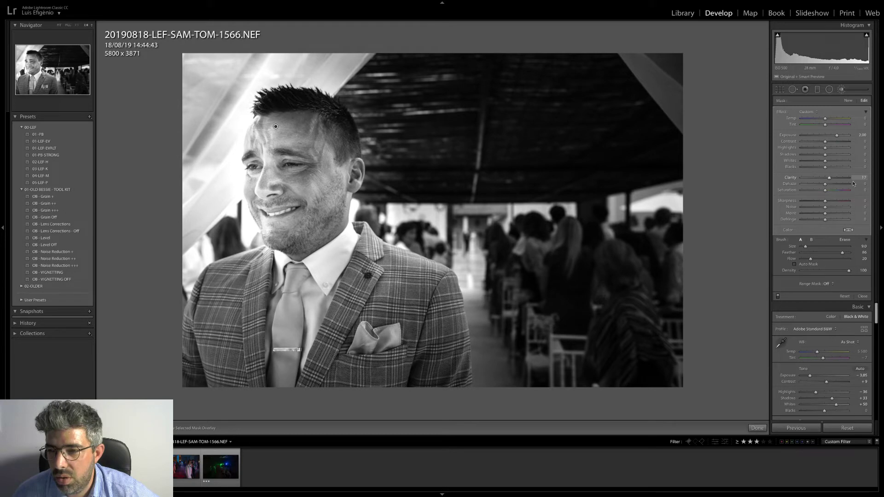
drag(853, 183, 828, 181)
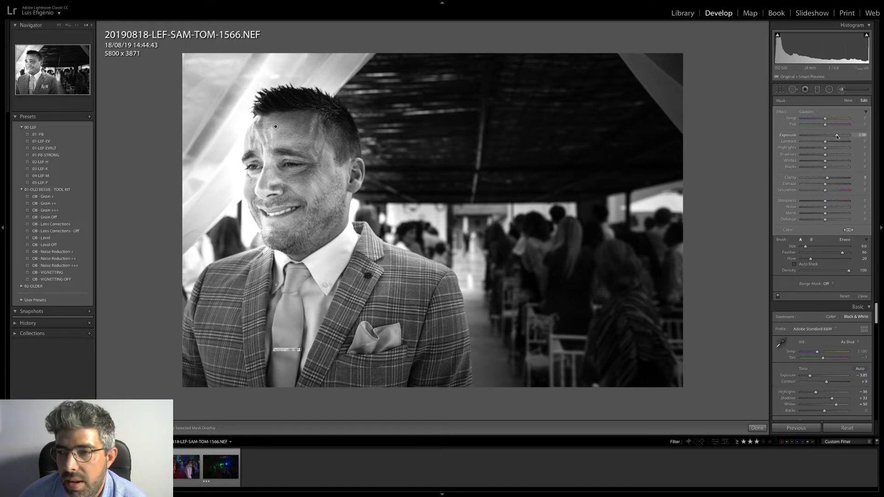
click(861, 136)
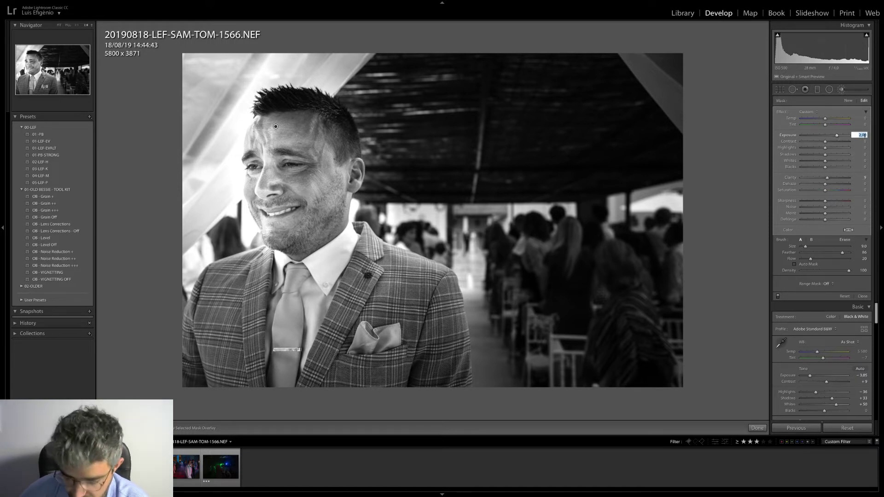
key(shift+Down)
key(shift+Down)
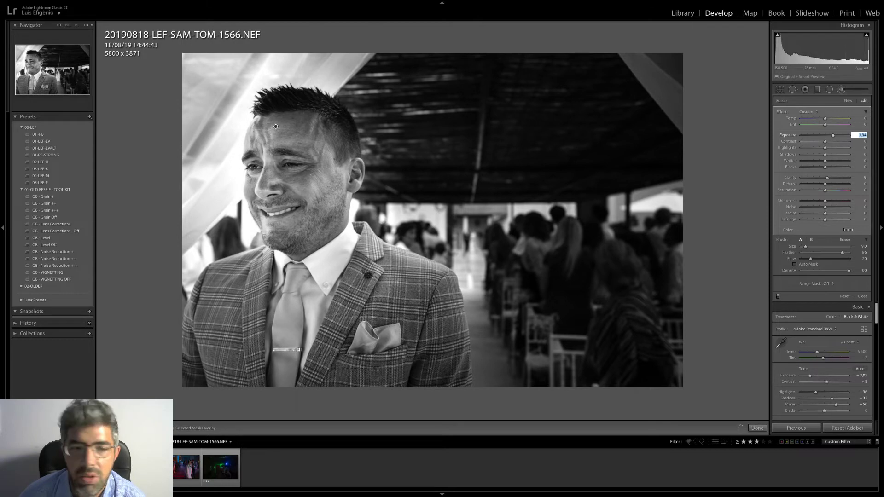
key(shift+Up)
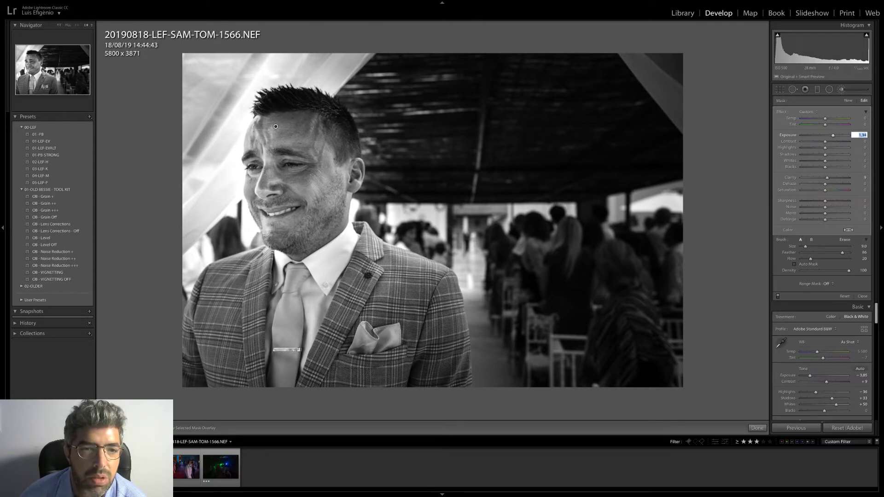
key(shift+Down)
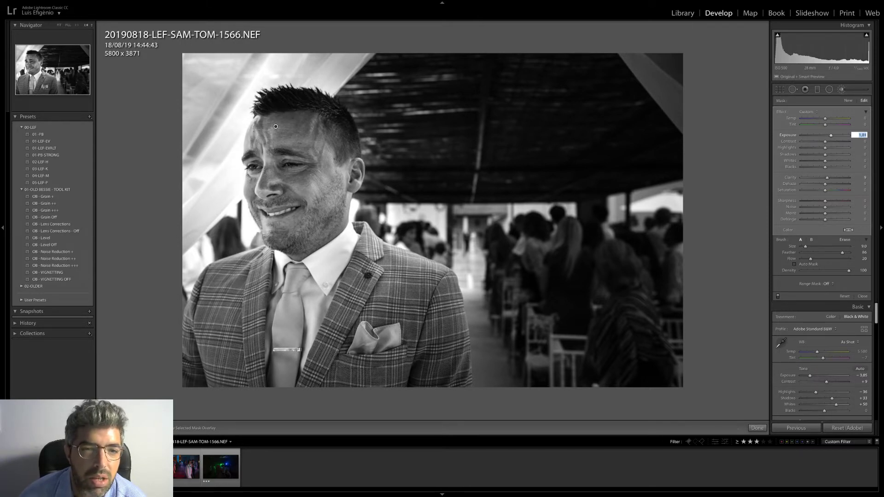
key(shift+Up)
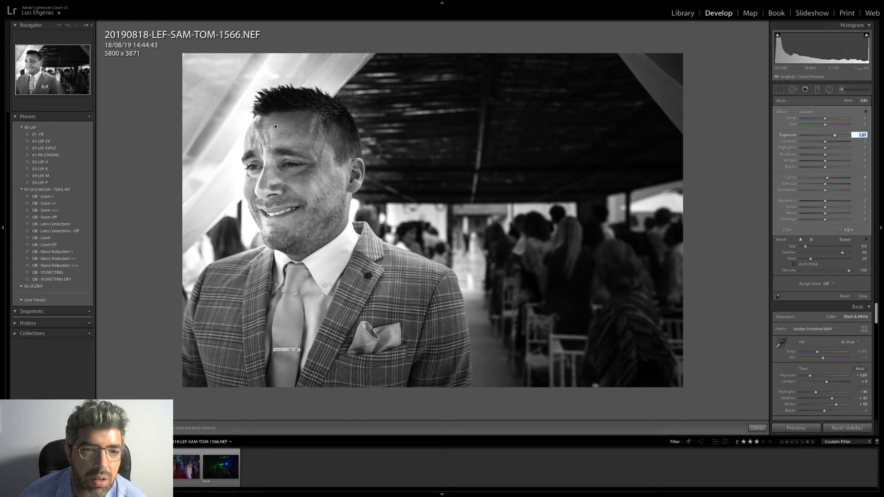
key(shift+Down)
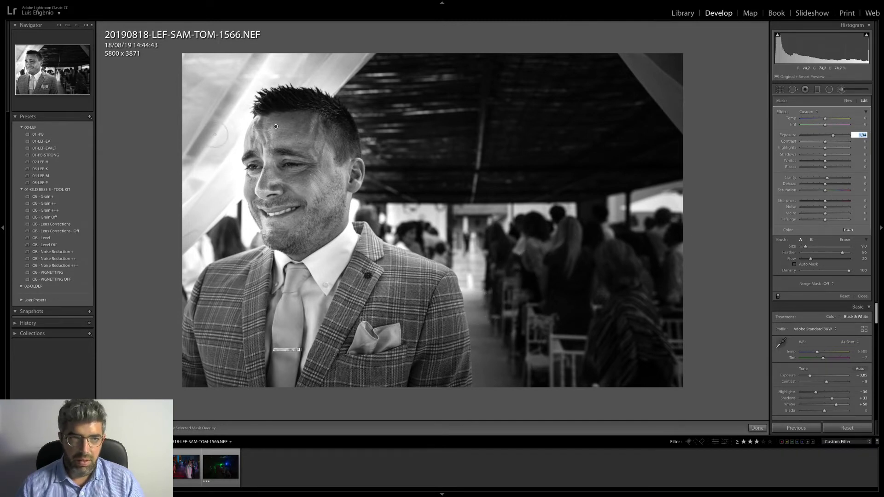
- Brighten the guest in the striped shawl with a new adjustment brush, setting its exposure to about 1.6, and close the brush
click(87, 26)
click(95, 21)
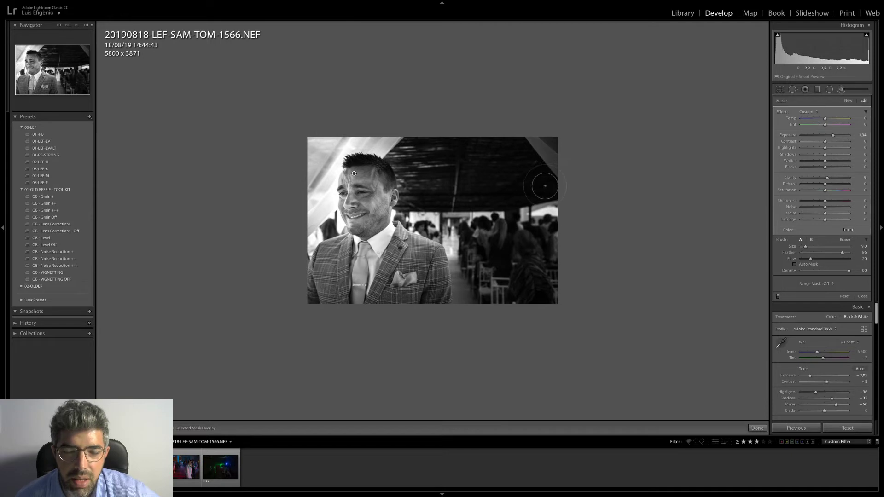
click(841, 90)
click(842, 90)
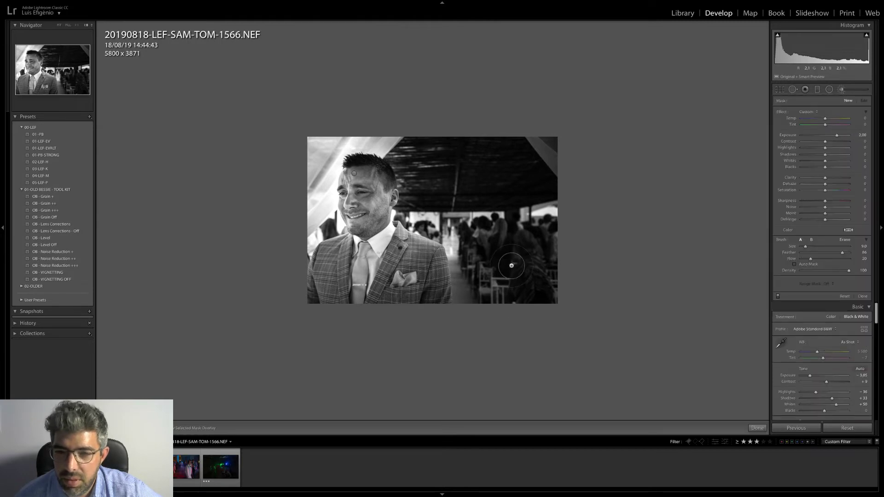
scroll(512, 266, up, 4)
mouse_move(520, 261)
mouse_down()
mouse_move(541, 267)
mouse_move(522, 248)
mouse_move(555, 263)
mouse_move(532, 237)
mouse_move(509, 255)
mouse_move(563, 255)
mouse_move(501, 256)
mouse_move(549, 273)
mouse_move(511, 261)
mouse_move(566, 260)
mouse_move(512, 259)
mouse_move(551, 158)
mouse_move(567, 148)
mouse_move(572, 166)
mouse_move(527, 125)
mouse_move(577, 186)
mouse_move(548, 131)
mouse_move(576, 167)
mouse_move(538, 127)
mouse_move(587, 190)
mouse_move(543, 137)
mouse_move(583, 203)
mouse_move(560, 229)
mouse_move(571, 245)
mouse_move(557, 131)
mouse_move(549, 130)
mouse_move(597, 226)
mouse_move(533, 228)
mouse_move(513, 275)
mouse_move(537, 305)
mouse_move(567, 295)
mouse_up()
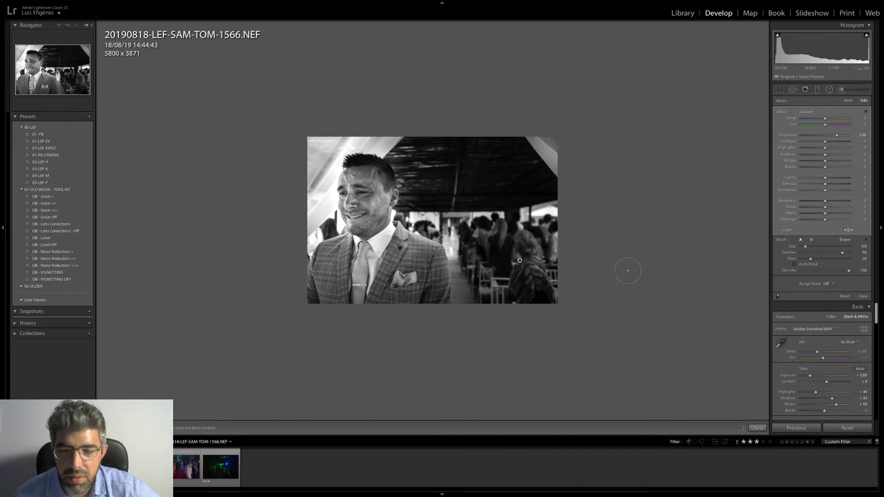
drag(836, 136, 835, 137)
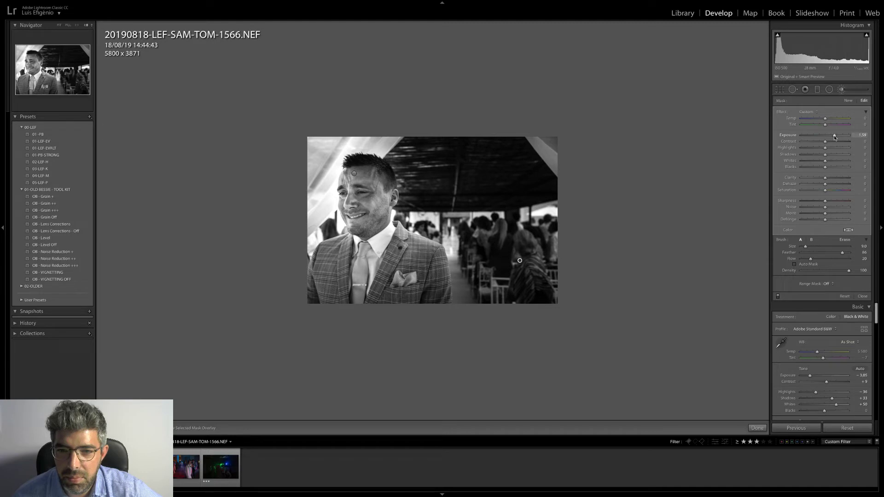
drag(835, 137, 835, 137)
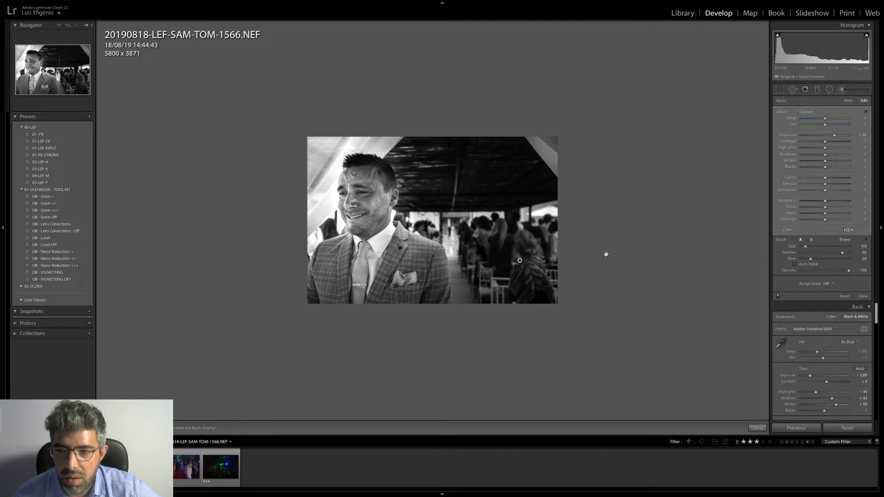
scroll(398, 283, down, 4)
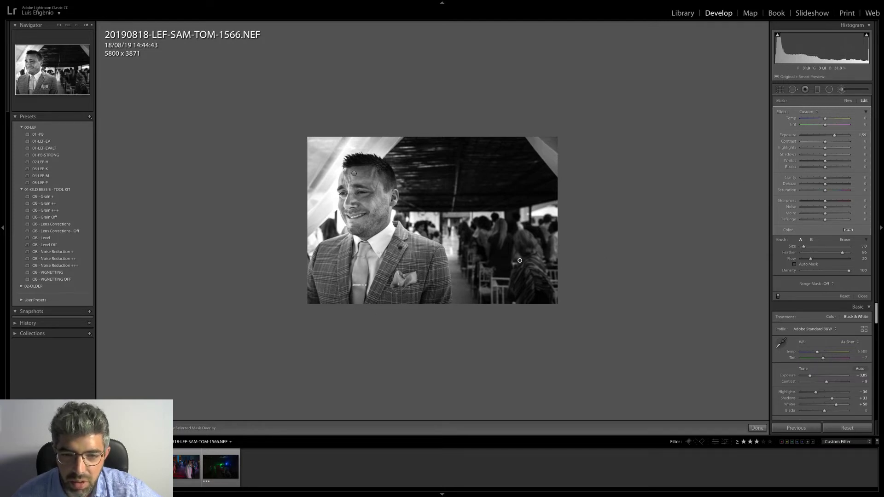
mouse_move(399, 285)
mouse_down()
mouse_move(405, 280)
mouse_move(361, 318)
mouse_move(391, 286)
mouse_up()
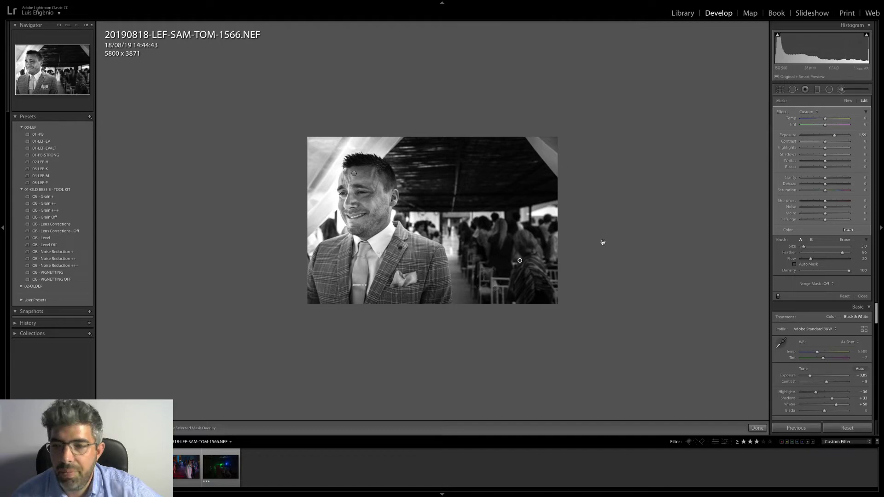
key(k)
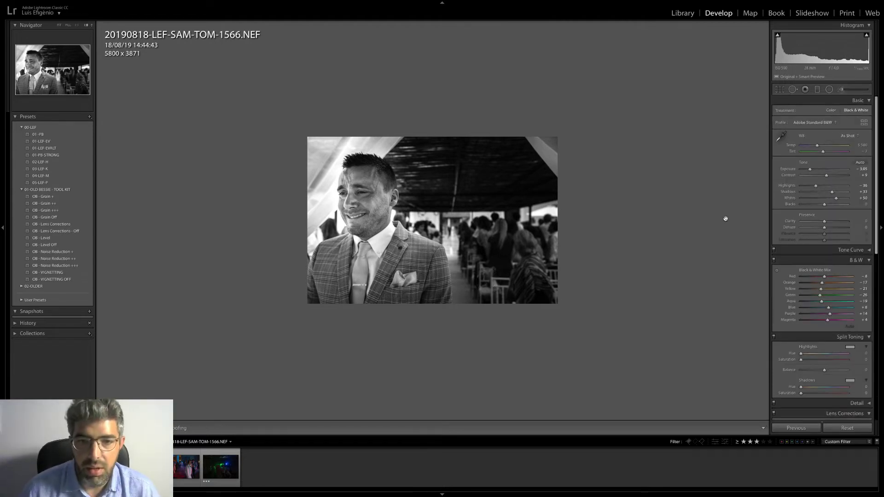
- Compare with the original colours and set the black-and-white mix to orange -6, blue -14, purple +1 and magenta -11
click(59, 25)
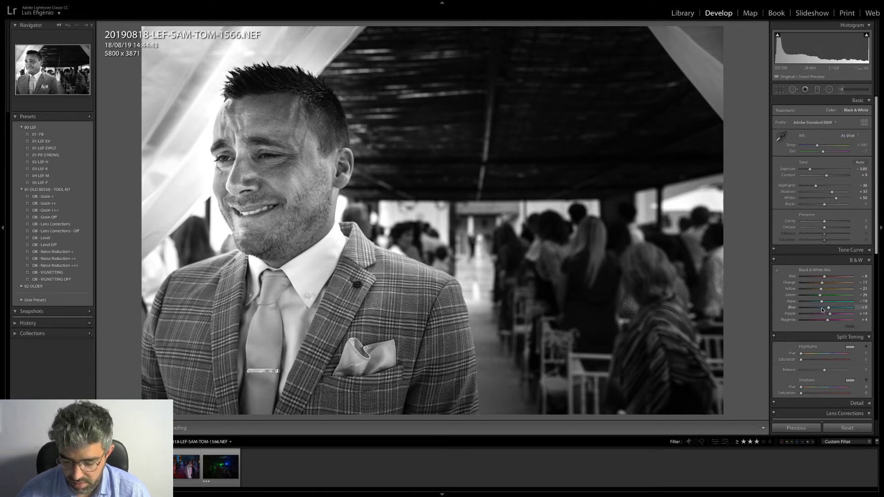
key(backslash)
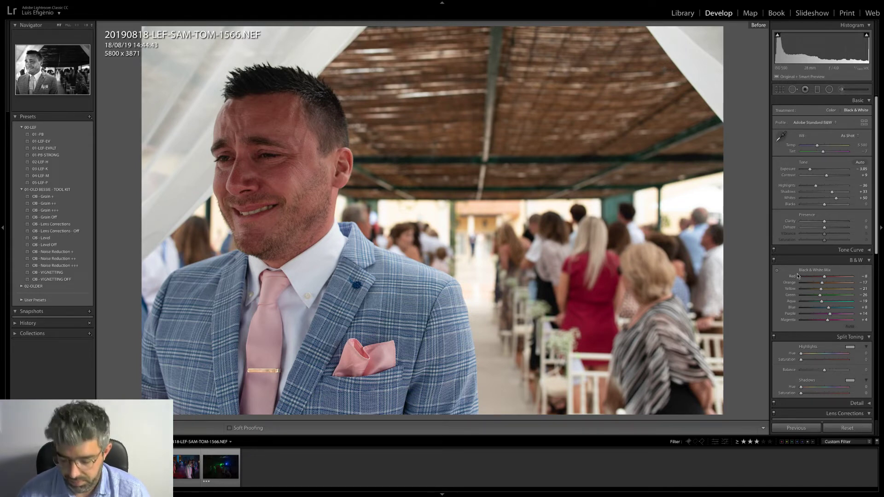
key(backslash)
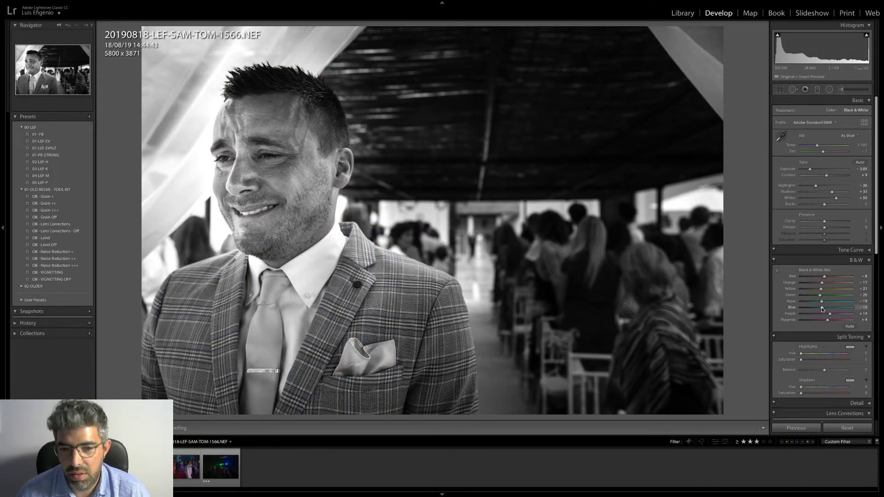
drag(822, 308, 826, 283)
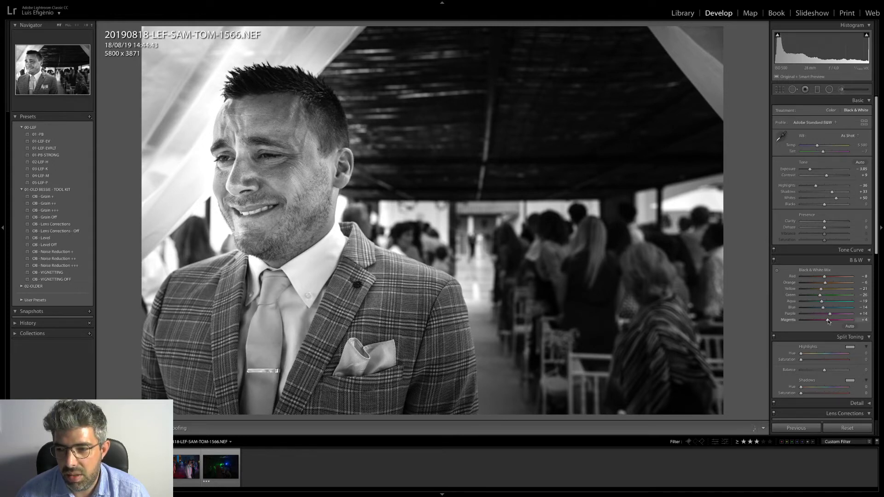
mouse_move(838, 321)
mouse_down()
mouse_move(813, 322)
mouse_move(828, 318)
mouse_up()
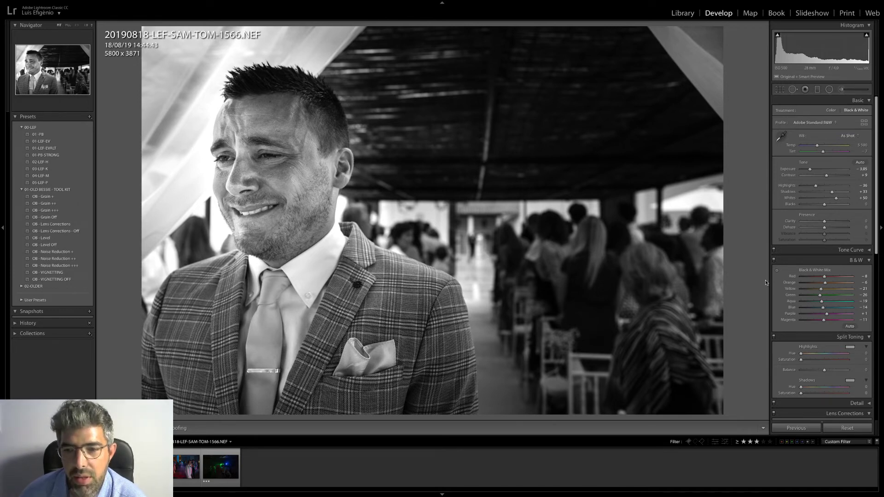
- Brighten the long-haired guest behind the striped shawl with a new adjustment brush of size 13, flow 20 and exposure 2.00
click(840, 89)
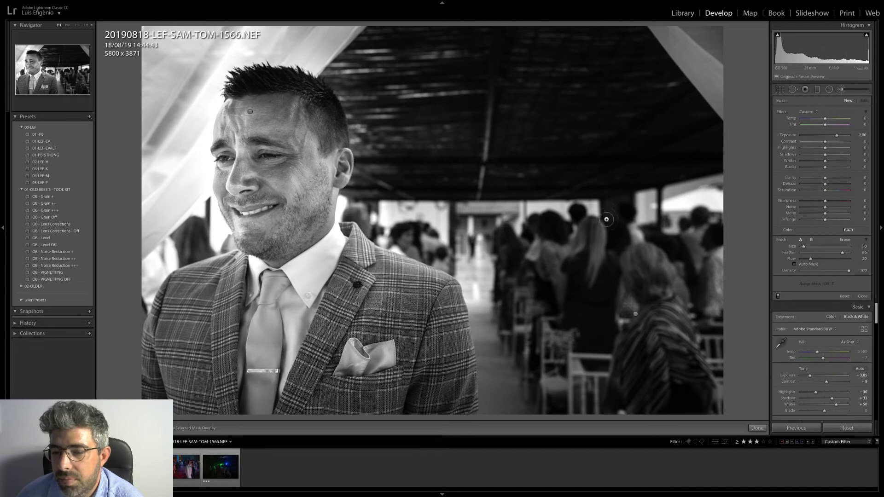
scroll(594, 271, up, 4)
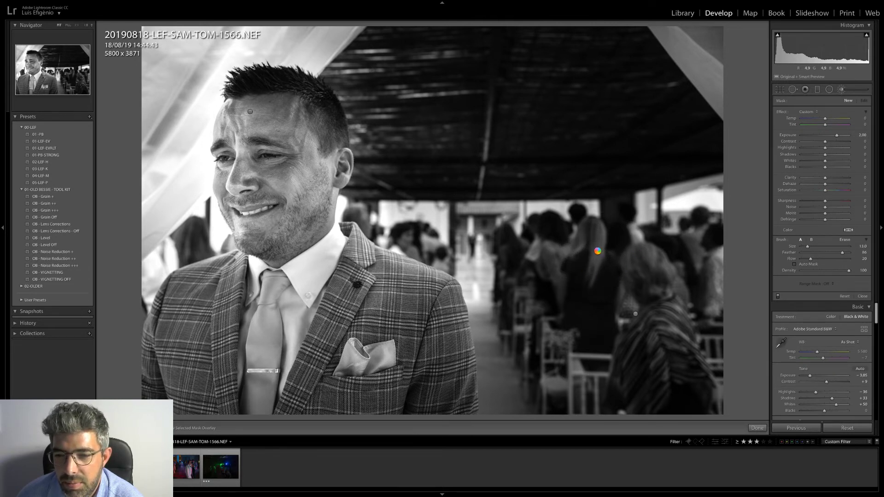
mouse_move(597, 254)
mouse_down()
mouse_move(599, 238)
mouse_move(568, 238)
mouse_move(557, 257)
mouse_up()
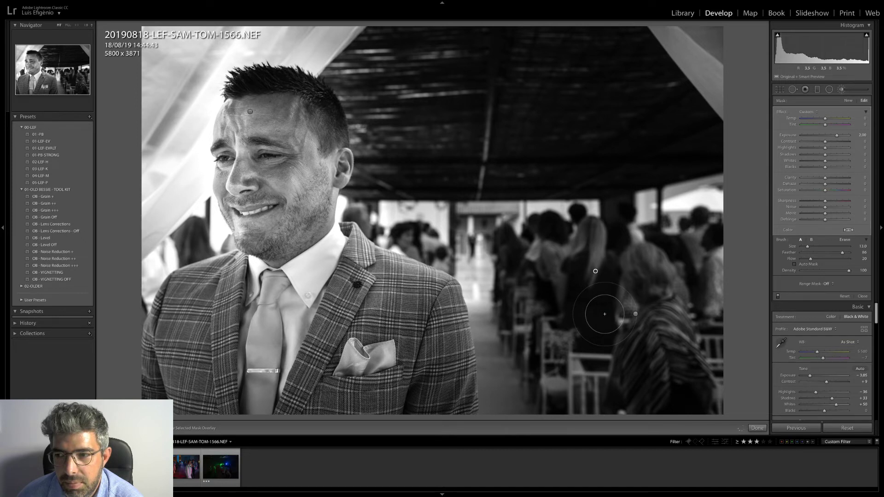
mouse_move(605, 314)
mouse_down()
mouse_move(601, 240)
mouse_move(548, 233)
mouse_move(625, 226)
mouse_move(546, 222)
mouse_move(560, 258)
mouse_move(590, 293)
mouse_move(592, 316)
mouse_up()
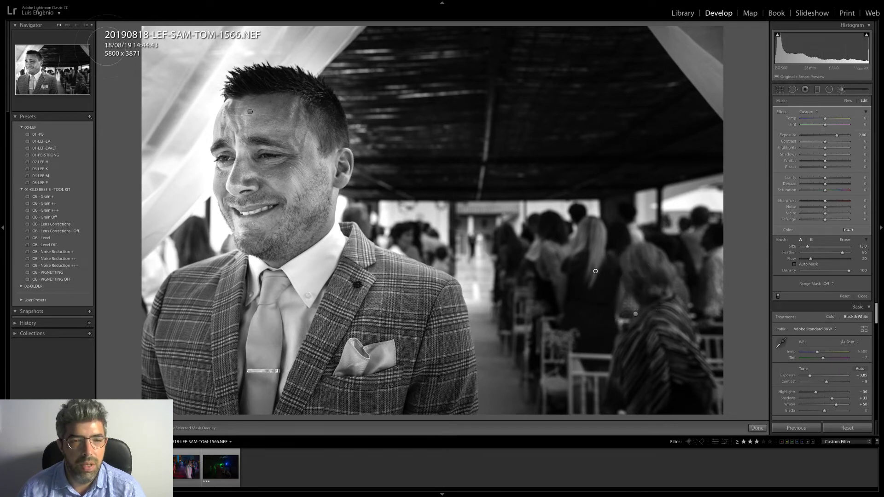
click(86, 26)
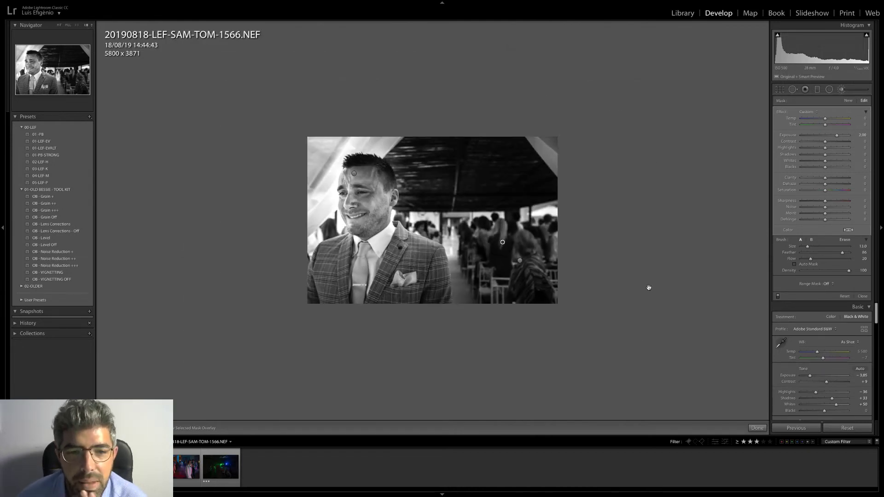
key(k)
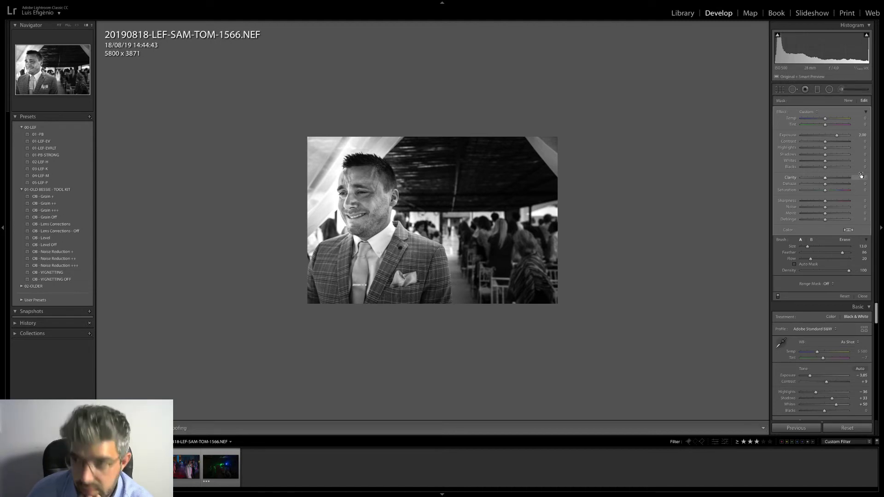
- Raise the groom portrait's overall contrast to +28
click(865, 175)
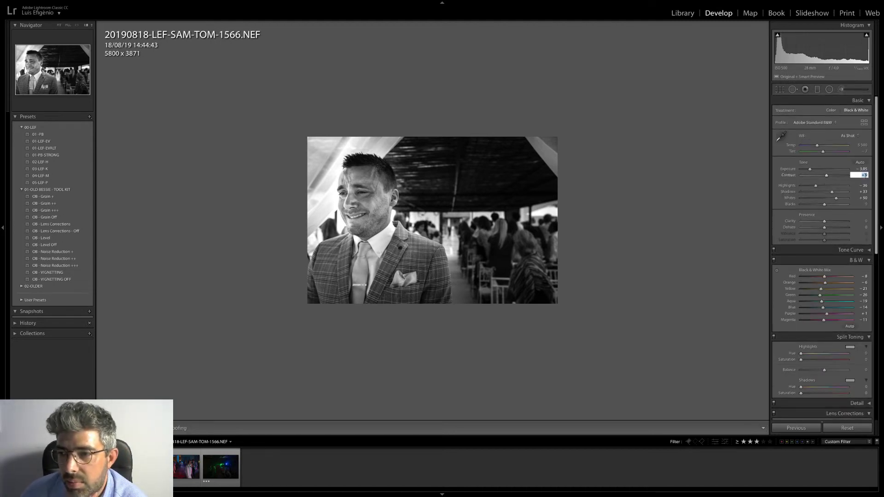
text(19)
key(Return)
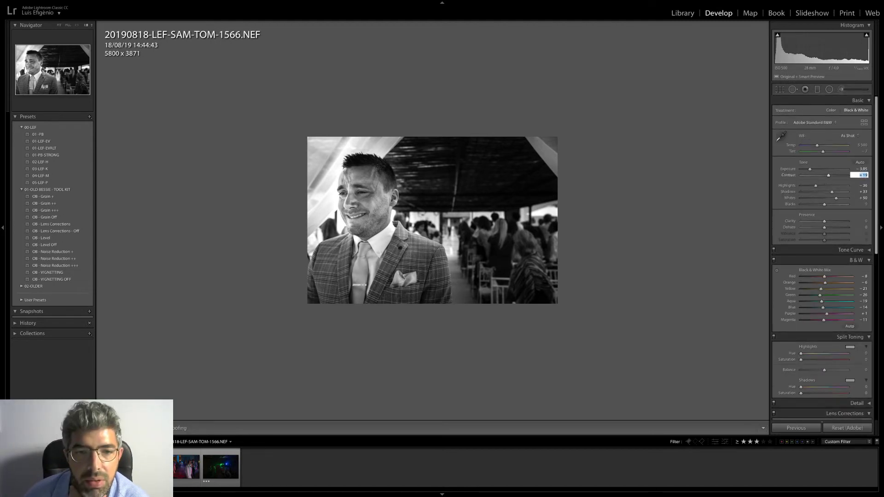
text(19)
key(Return)
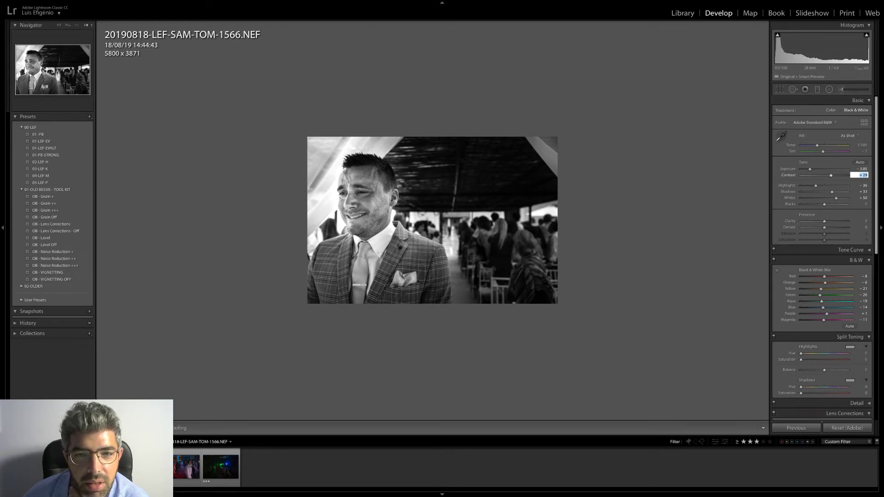
key(shift)
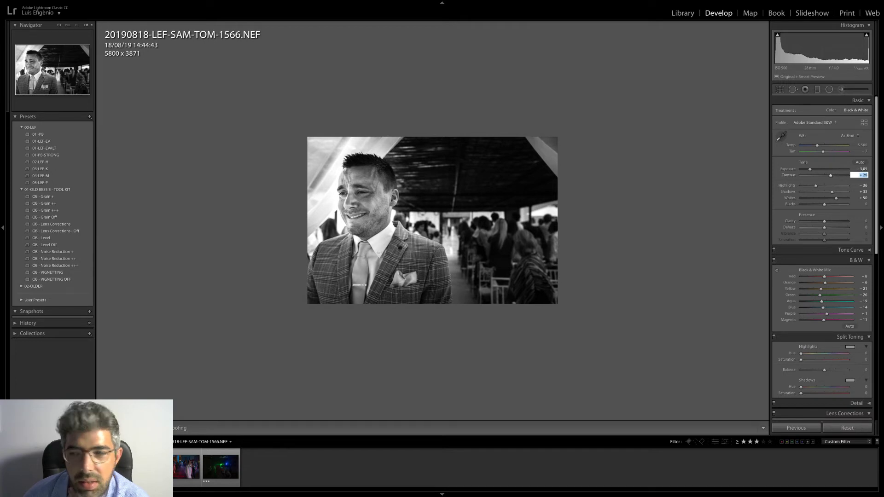
- Set the groom portrait's blacks to +50
click(860, 204)
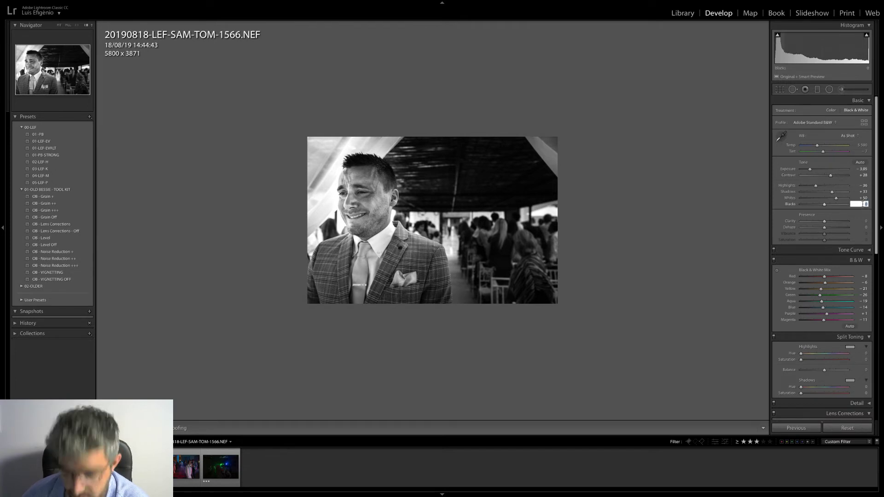
key(shift)
text(10)
key(Return)
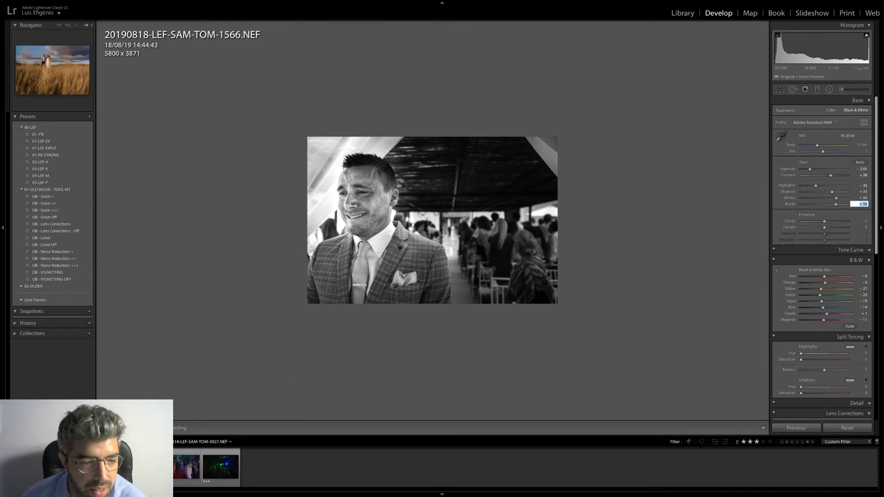
key(Return)
- Open the photo of the couple in the golden grass field and reset all its develop settings
click(141, 468)
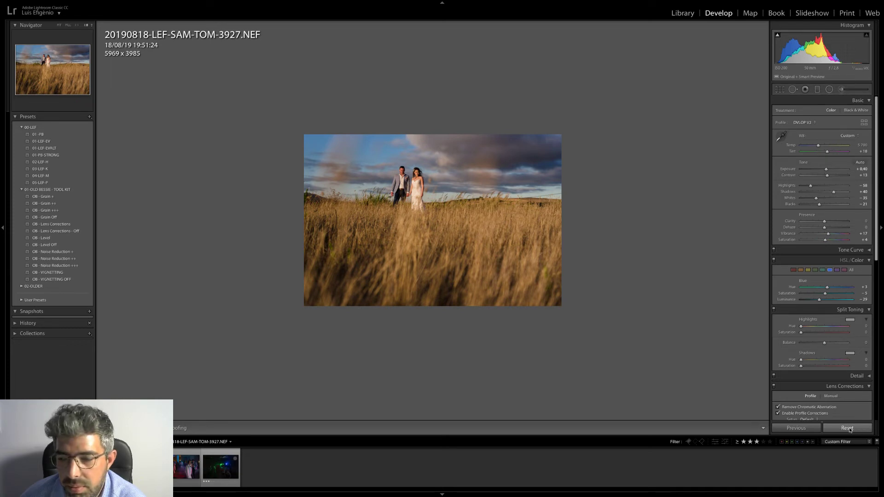
click(848, 429)
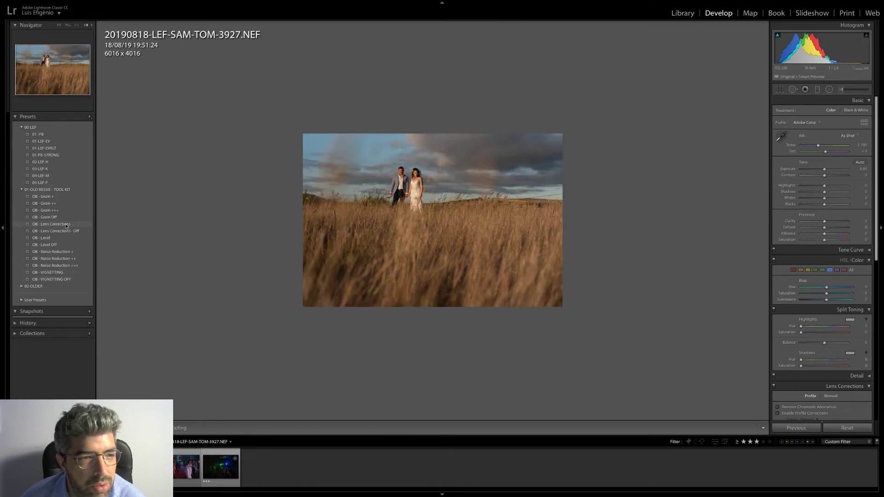
- Apply the OB - Lens Corrections preset to the grass-field photo and check the enabled profile corrections
click(67, 225)
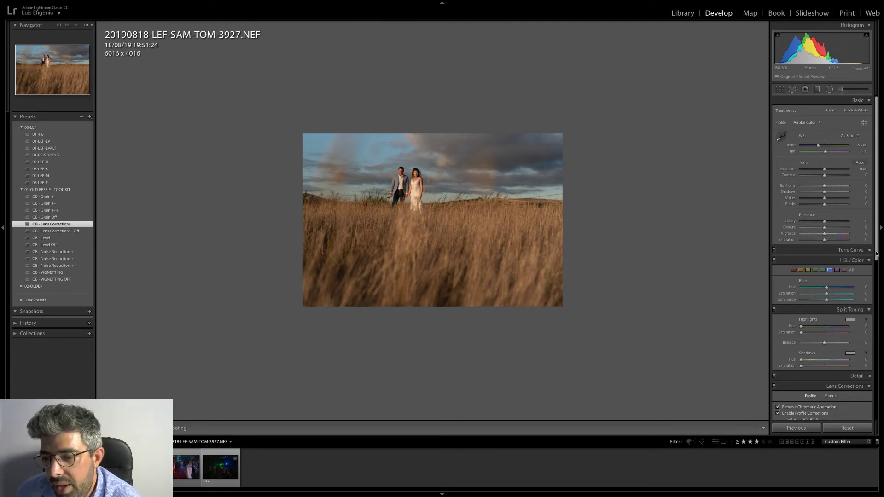
drag(876, 254, 877, 303)
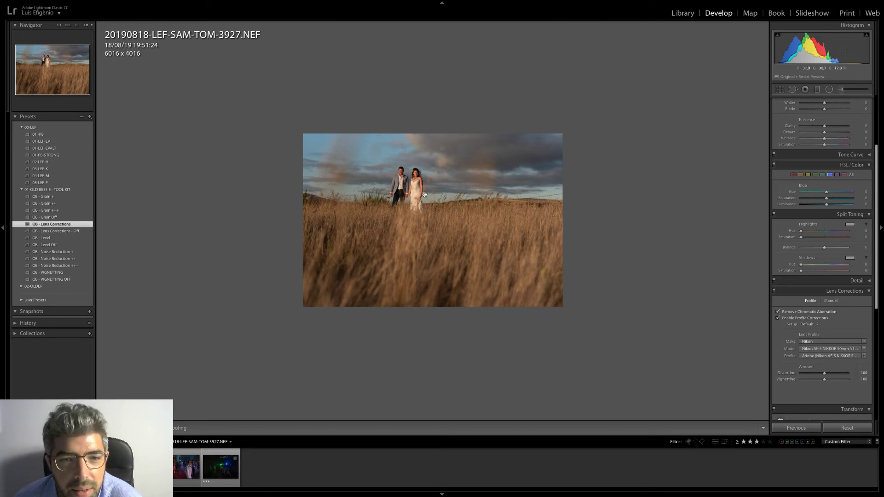
click(404, 179)
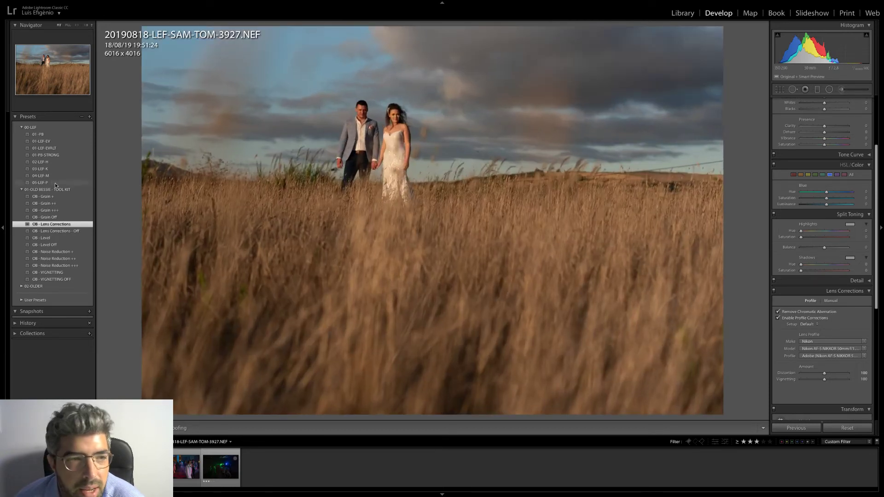
- Apply the 01-LEF-EV preset to the couple's grass-field photo and view it at a smaller size
click(49, 149)
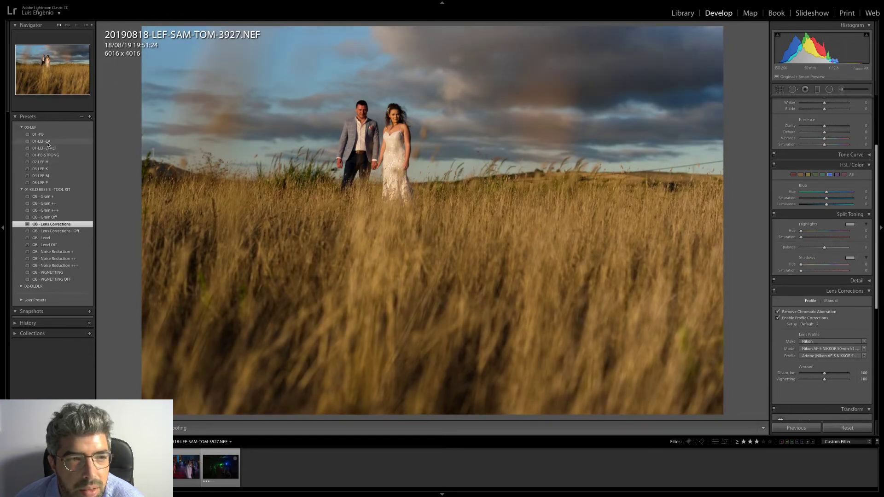
click(47, 141)
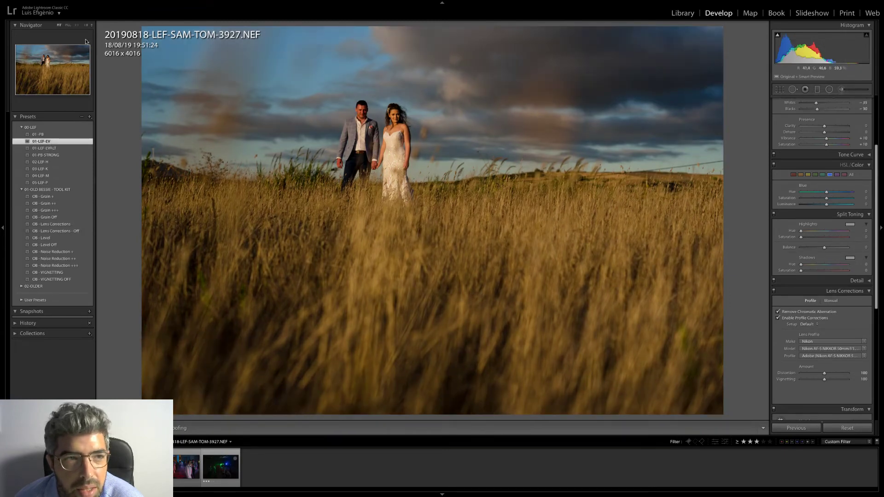
click(86, 25)
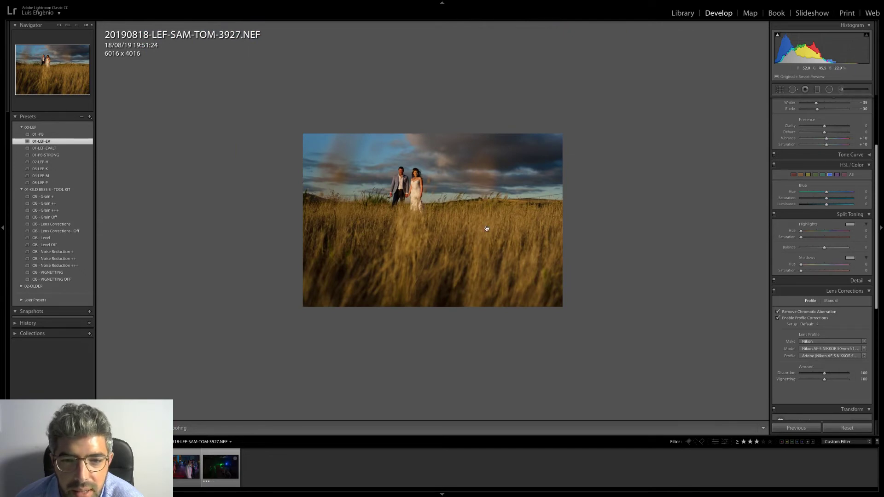
- Compare darker and brighter exposures on the grass-field photo and settle on an exposure of +0.23
scroll(860, 152, up, 4)
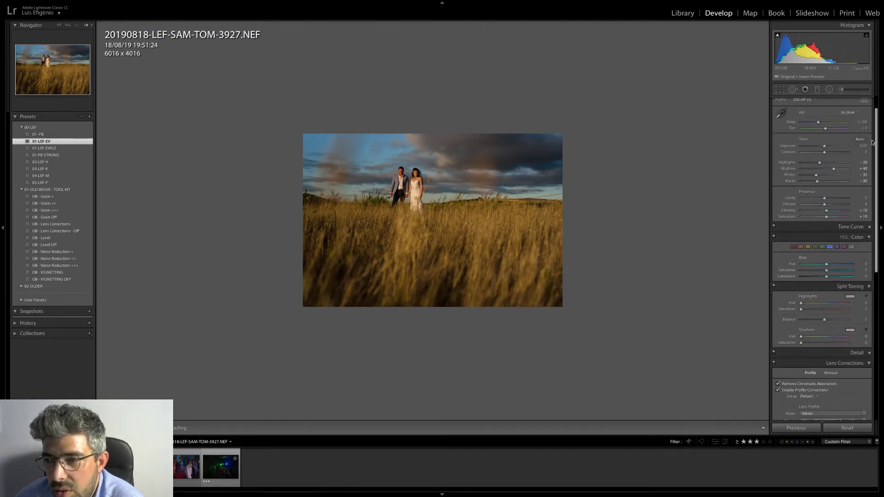
click(863, 169)
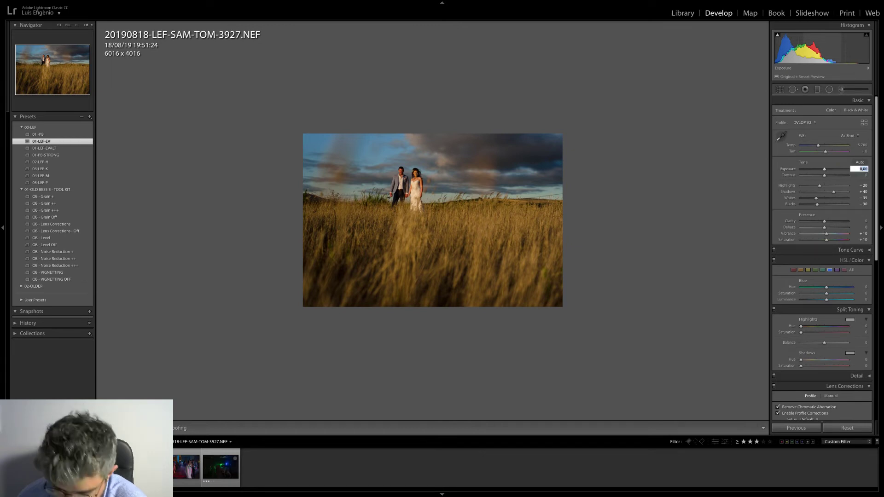
text(0.66)
key(Return)
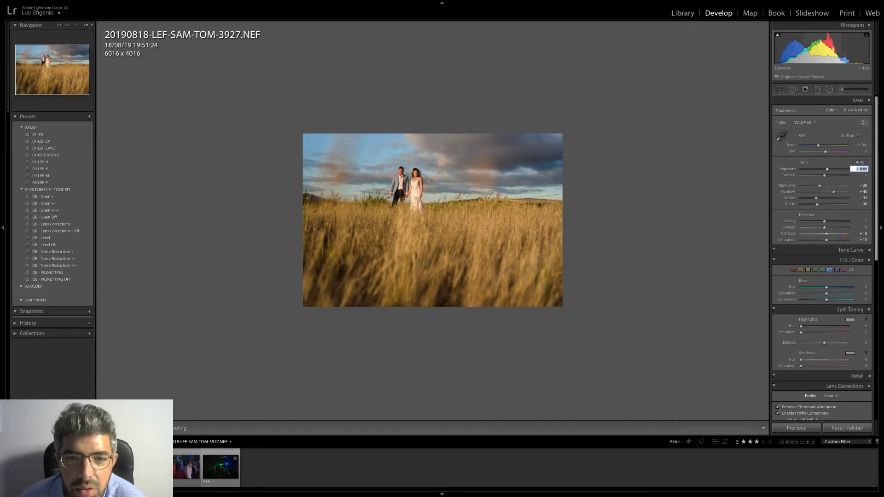
text(0)
key(Return)
key(shift+Down)
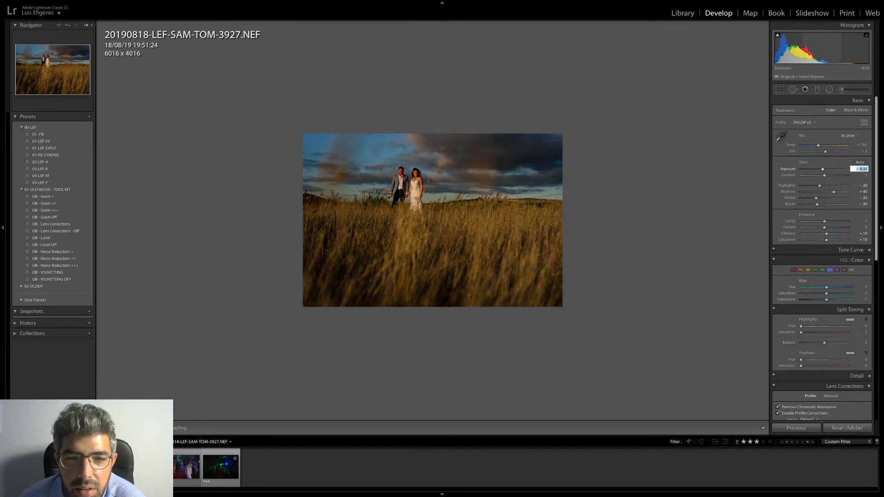
key(shift+Up)
key(shift+Up)
key(shift+Down)
key(shift+Up)
key(shift+Up)
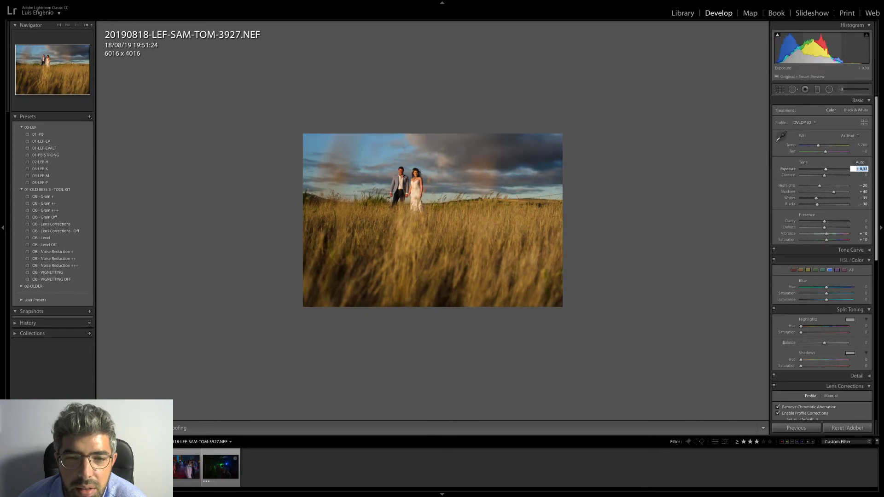
key(shift+Down)
key(shift+Down)
key(shift+Down)
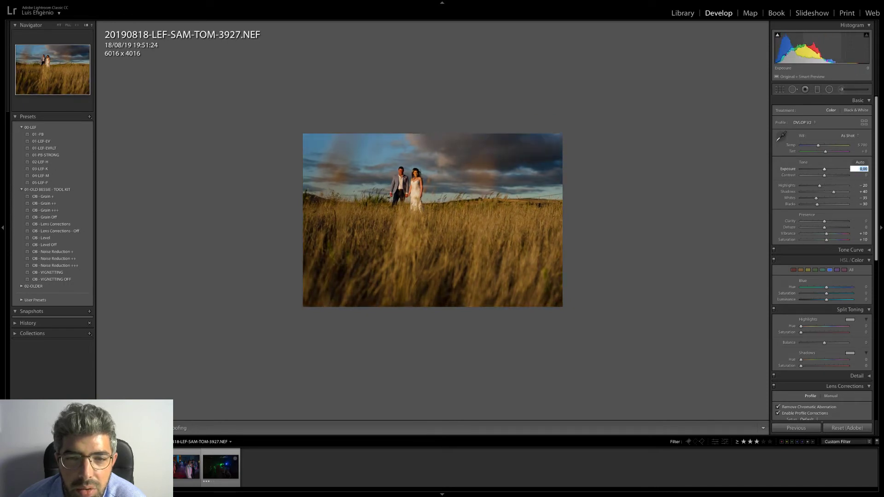
key(shift+Up)
key(shift+Up)
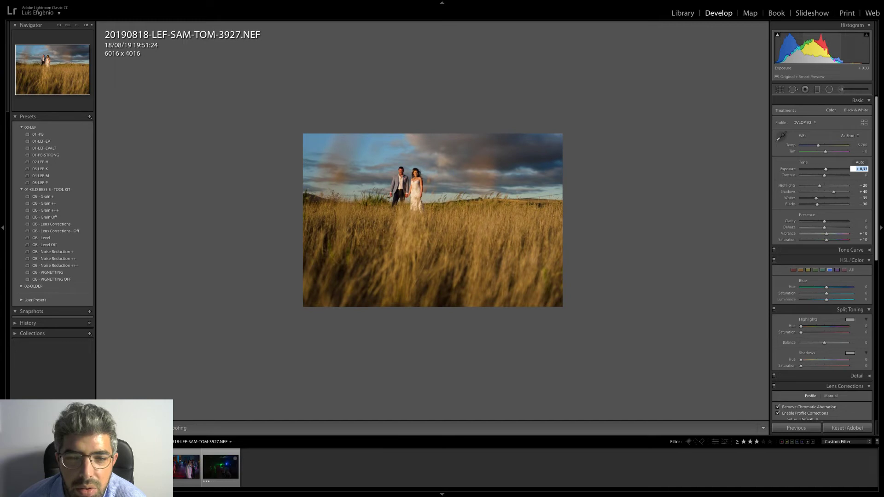
key(shift+Down)
key(shift+Up)
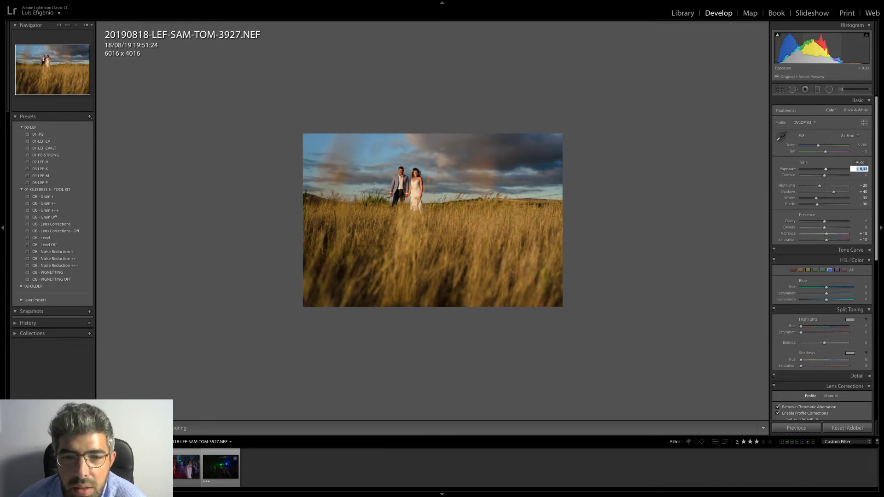
key(shift+Down)
key(shift+Down)
key(shift+Up)
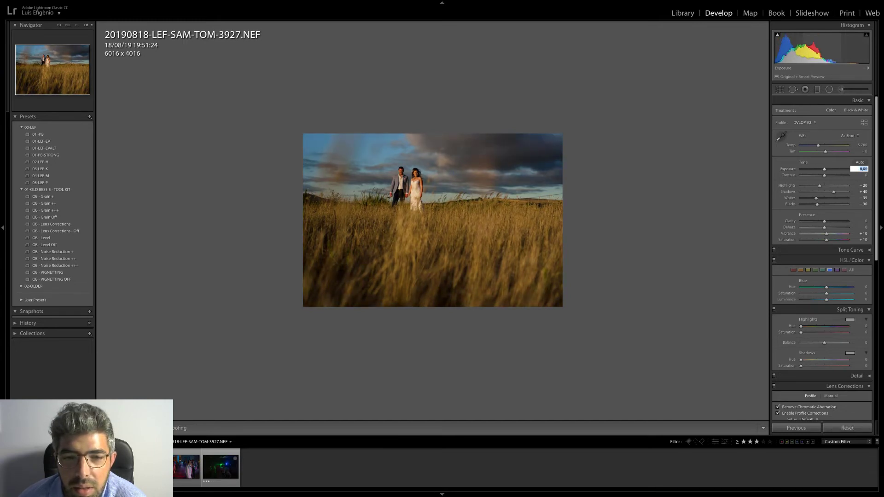
key(shift+Up)
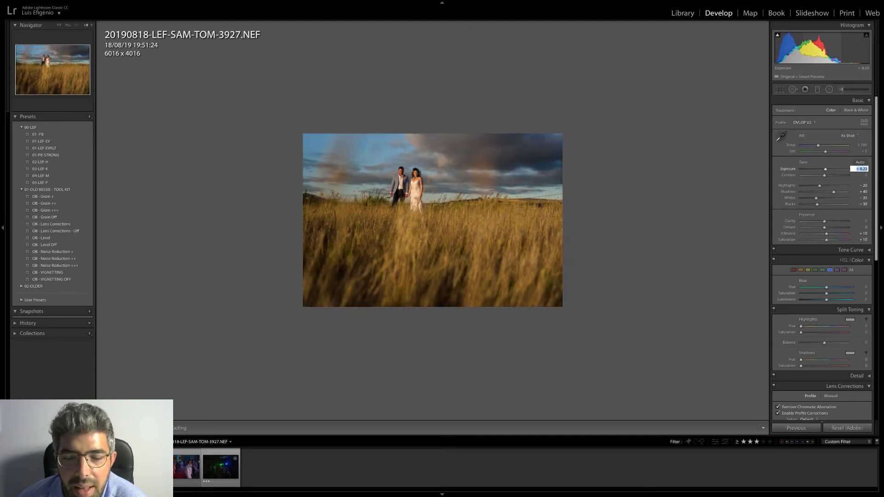
key(shift+Down)
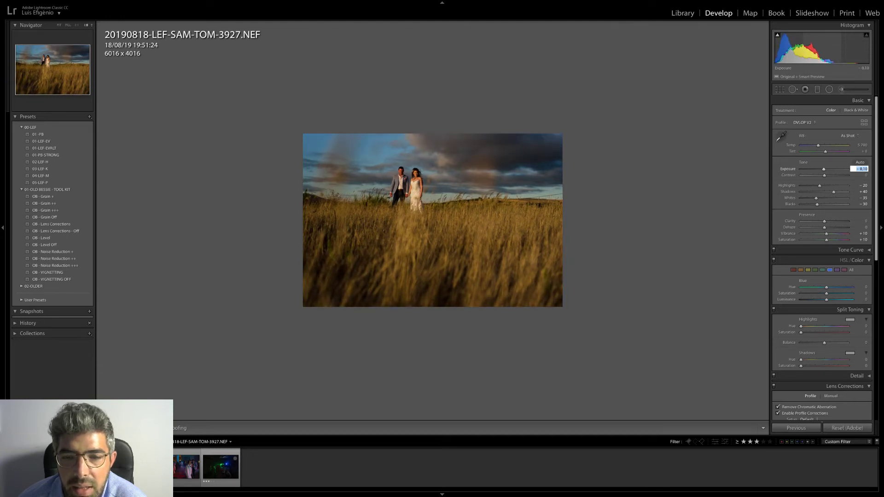
key(shift+Up)
key(shift+Up)
key(shift+Up)
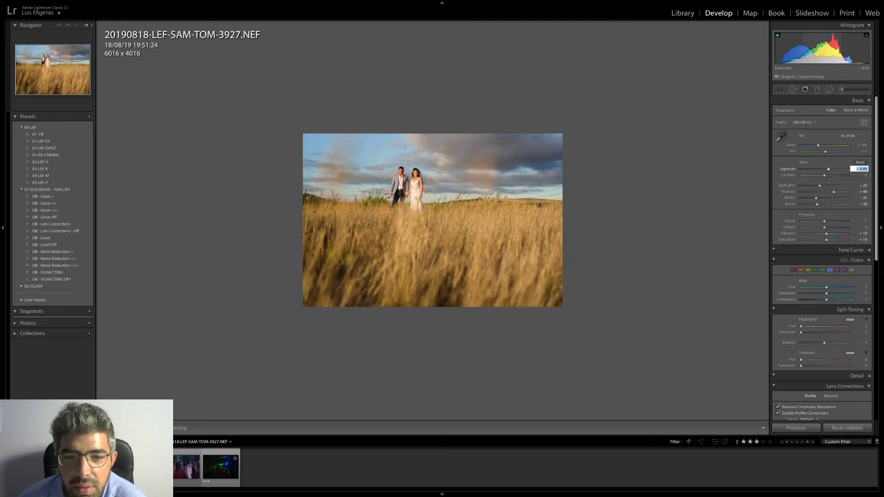
key(shift+Up)
key(shift+Down)
key(shift+Down)
key(shift+Down)
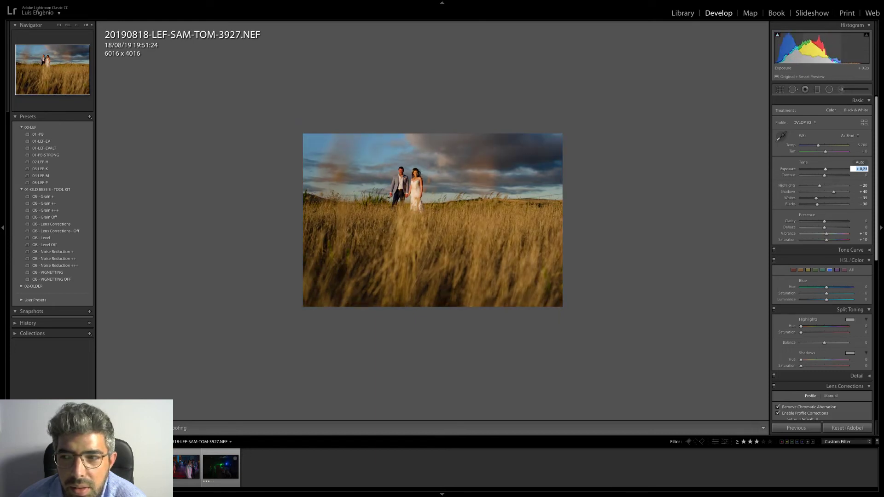
key(shift+Up)
key(shift+Down)
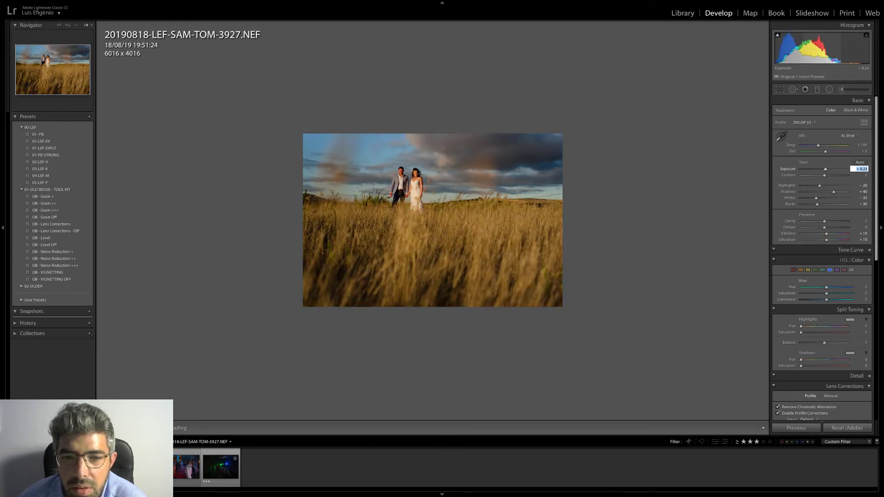
key(shift+Up)
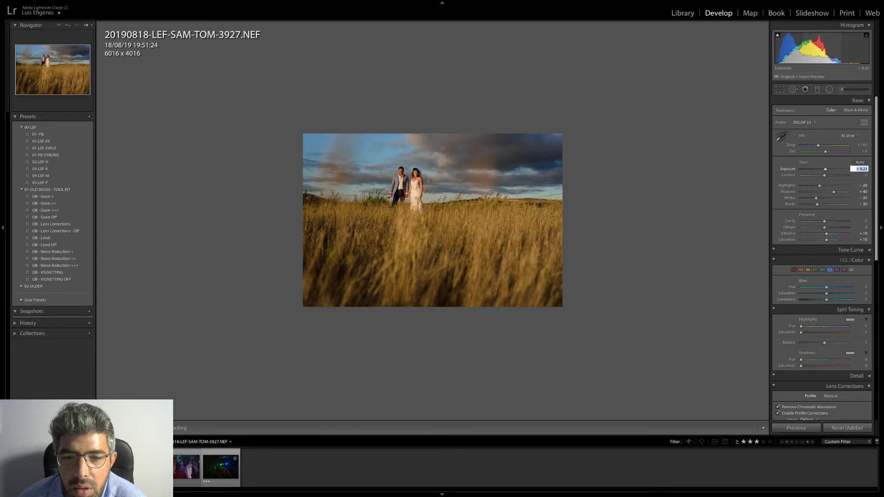
key(shift+Down)
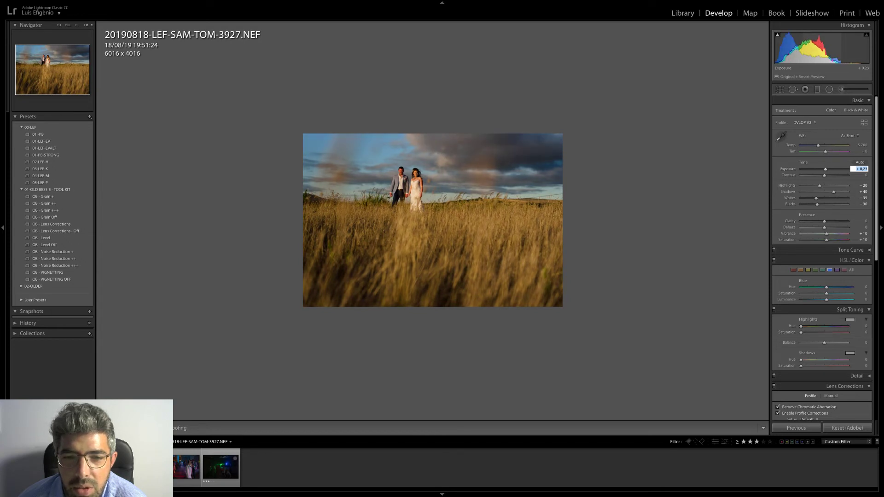
key(Down)
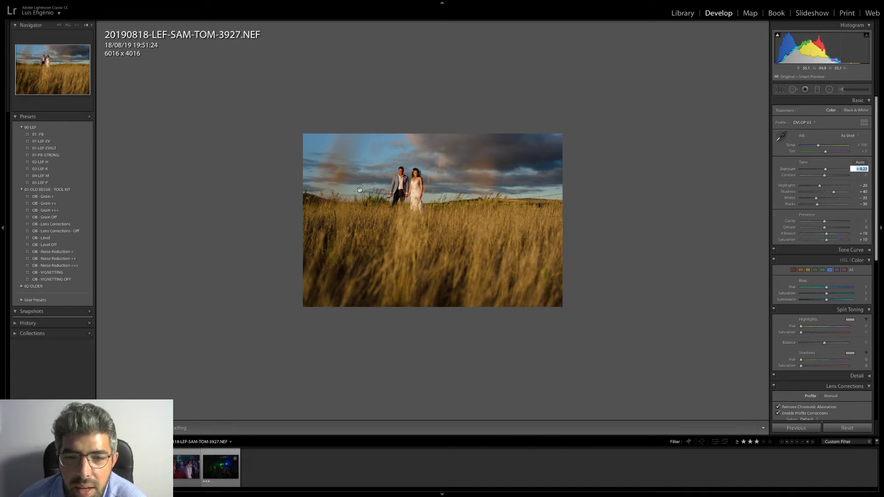
- Try a contrast of +10 on the enlarged grass-field photo, then return the contrast to 0
click(58, 25)
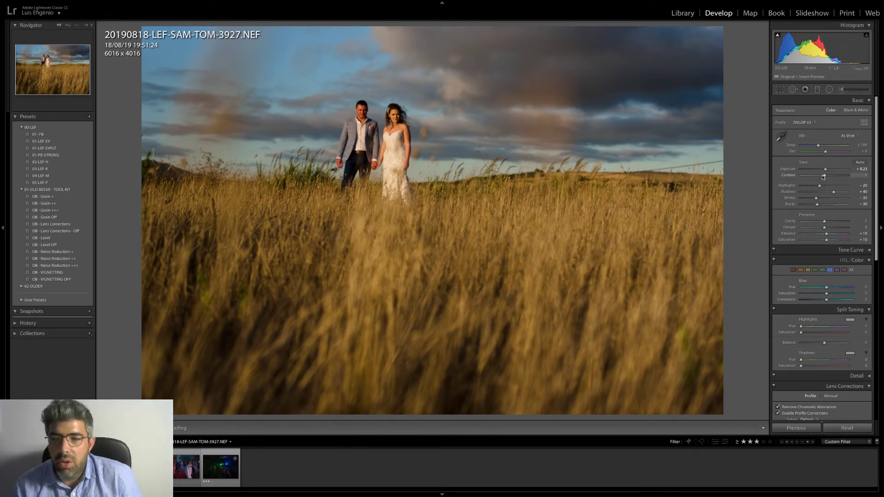
click(864, 175)
text(10)
key(Return)
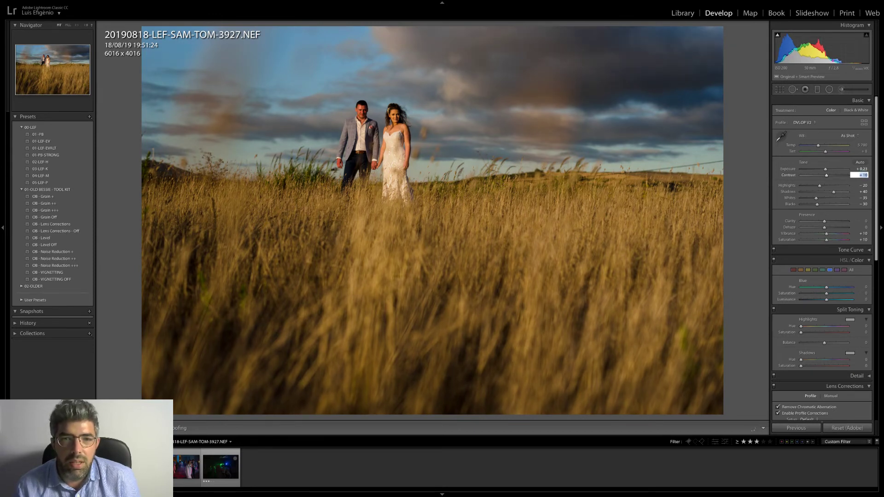
text(0)
key(Return)
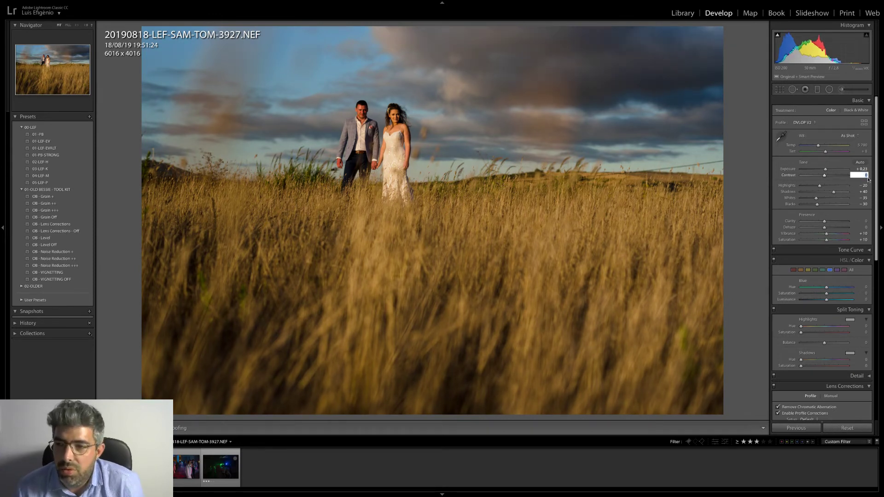
- Try highlights at -10 on the grass-field photo, then return them to -20
click(865, 186)
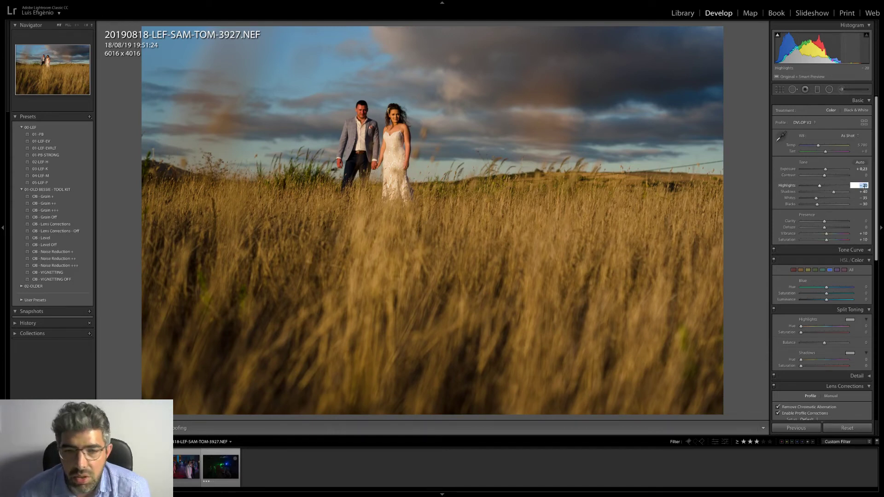
text(-10)
key(Return)
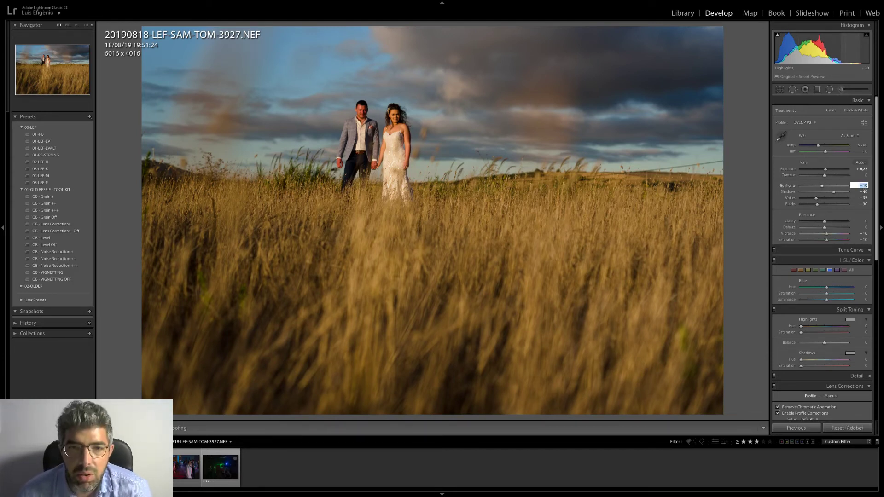
text(-20)
key(Return)
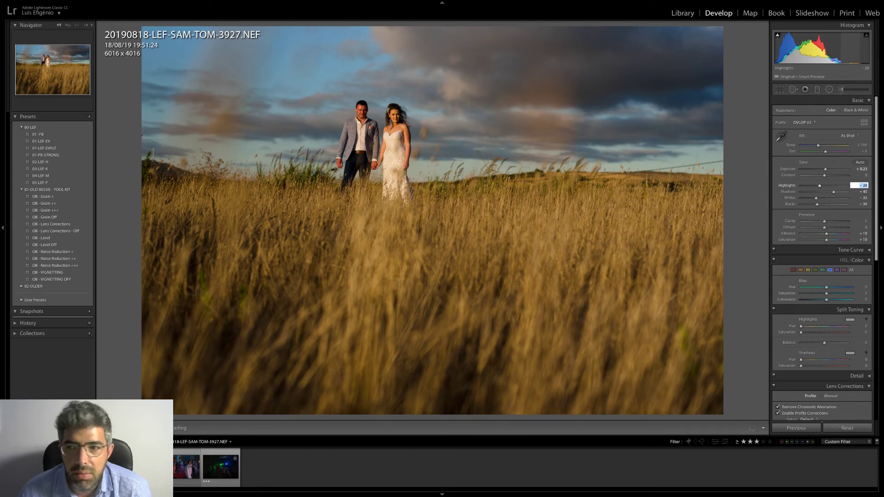
- Set the grass-field photo's shadows to +20
key(Tab)
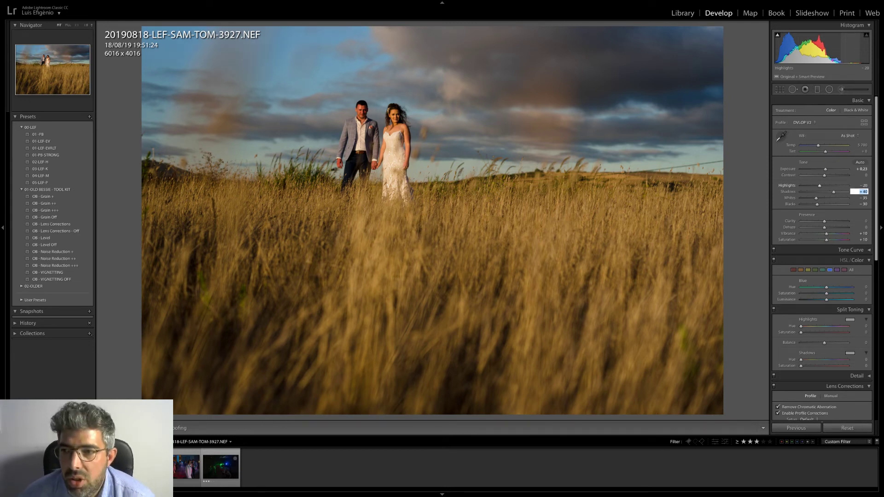
text(50)
key(Return)
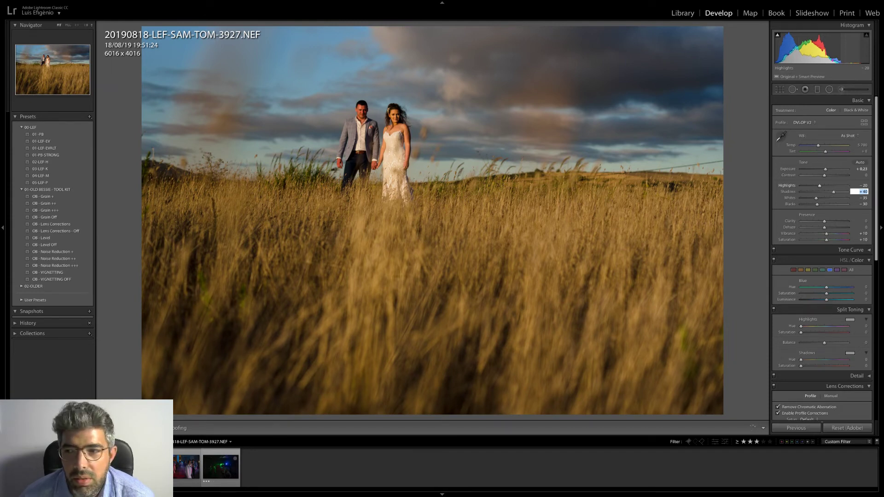
- Try whites at -45 on the grass-field photo, then raise them in steps to +5
key(Tab)
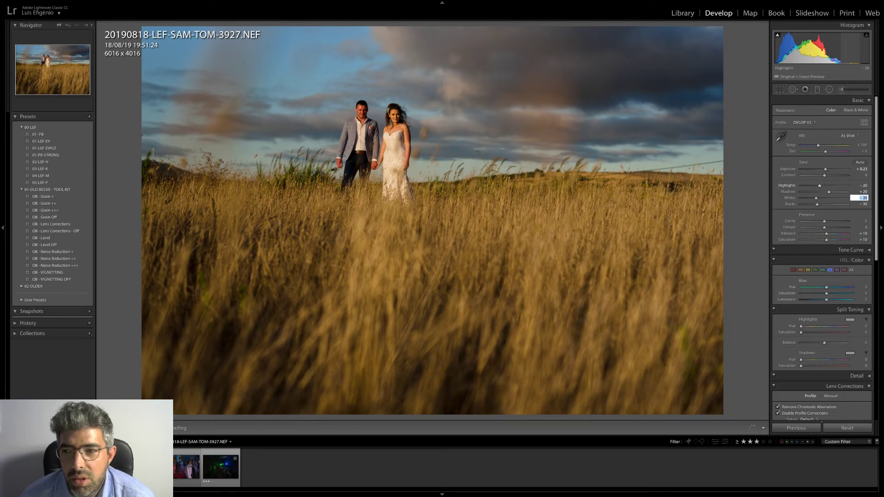
text(-45)
key(Return)
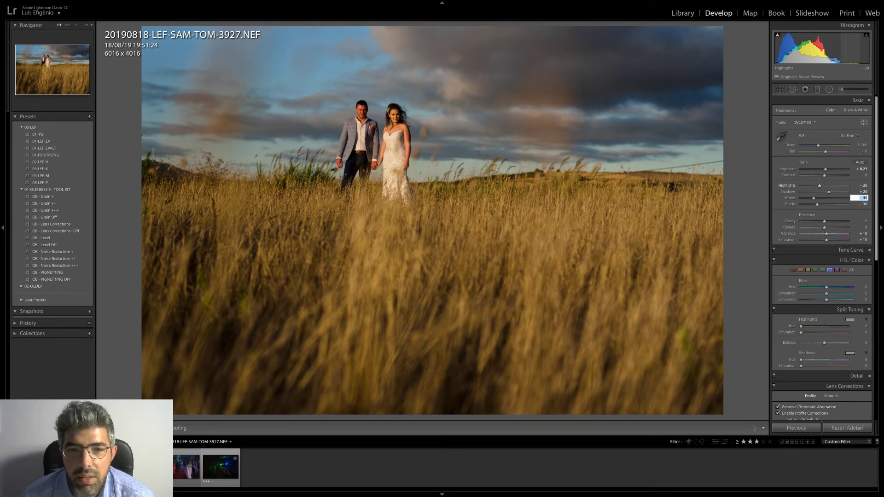
key(shift+Up)
key(shift+Up)
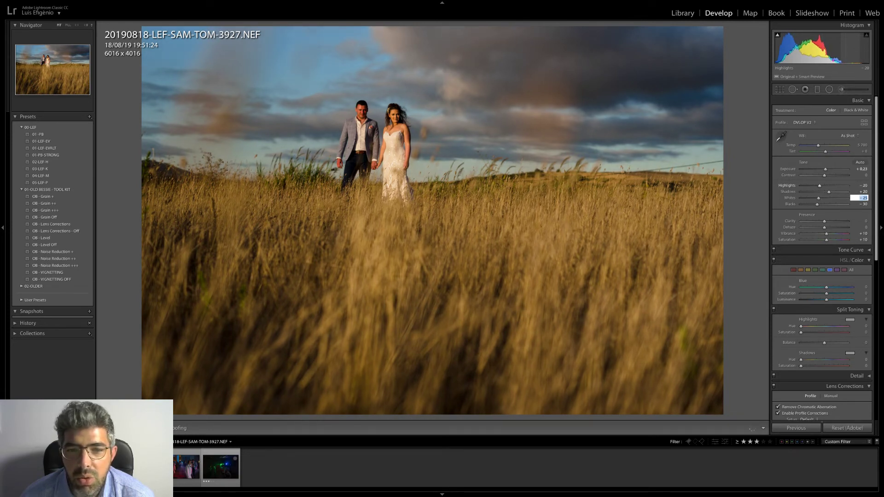
key(shift+Up)
key(shift+Up)
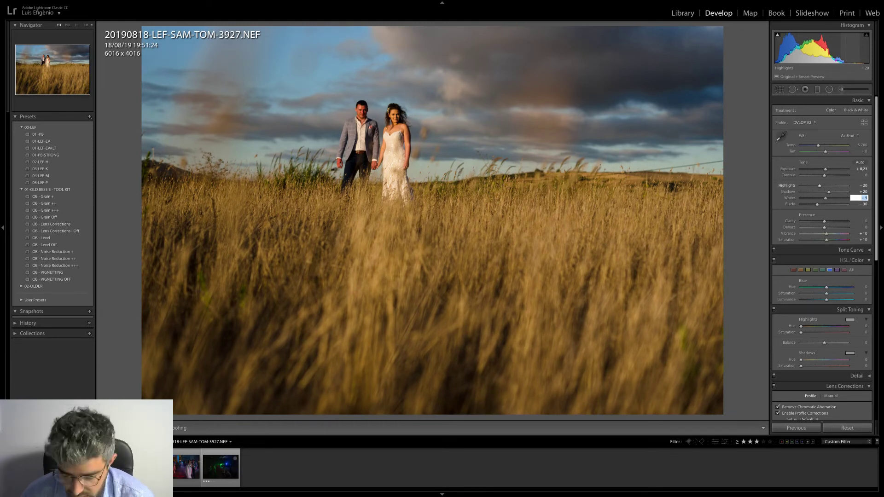
- Try blacks at -20 on the grass-field photo, then return them to -30
key(Tab)
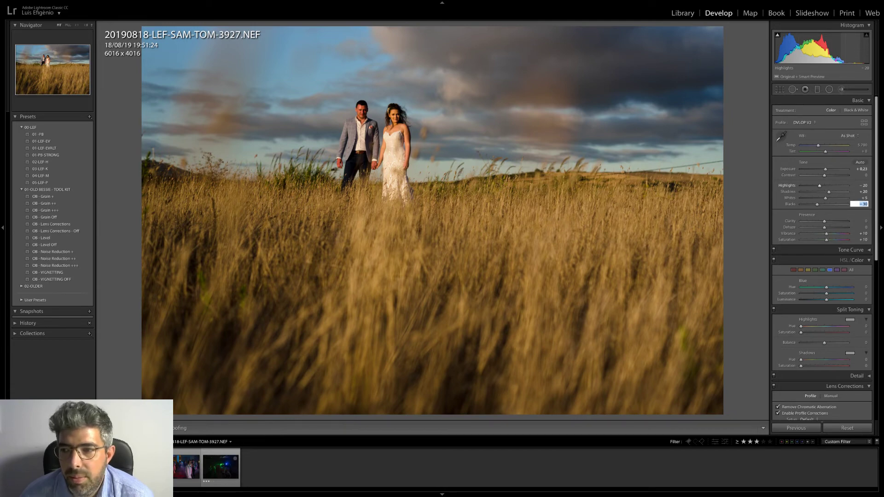
text(-20)
key(Return)
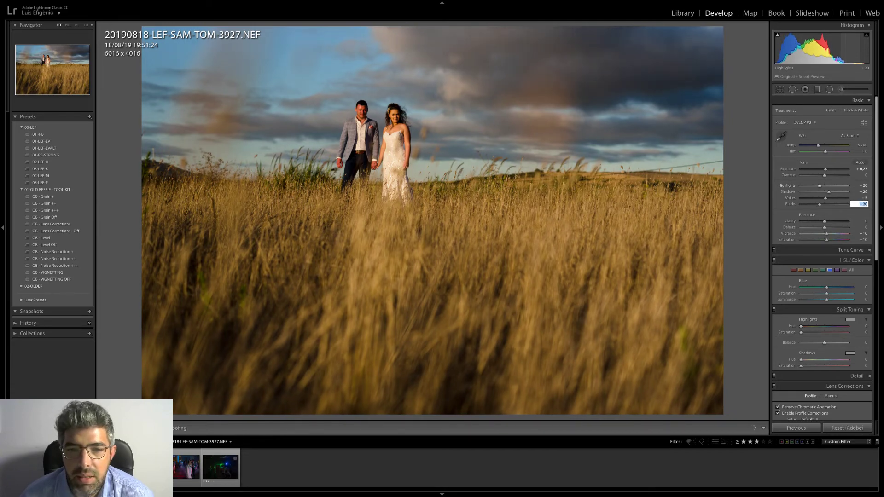
key(shift+Down)
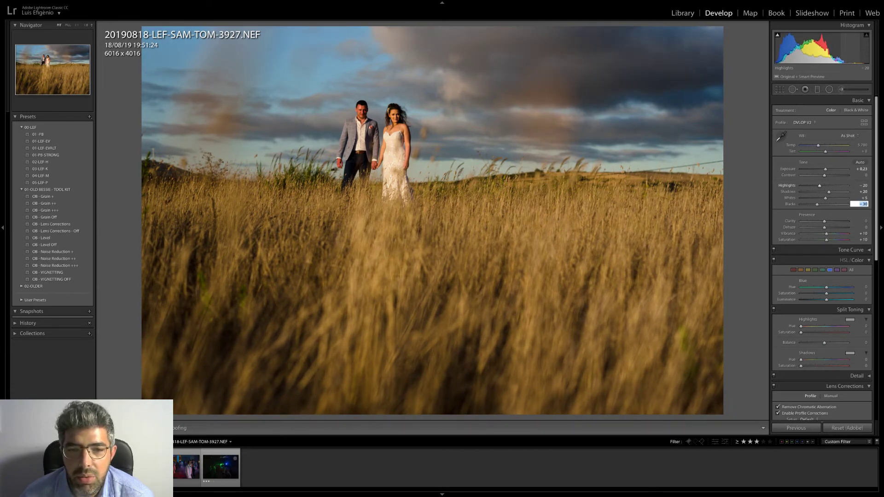
key(shift+Down)
key(shift+Up)
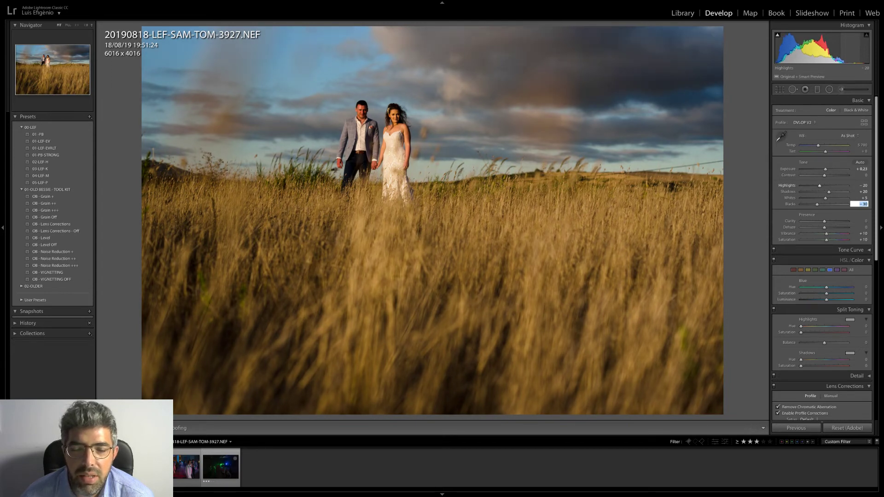
key(shift+Up)
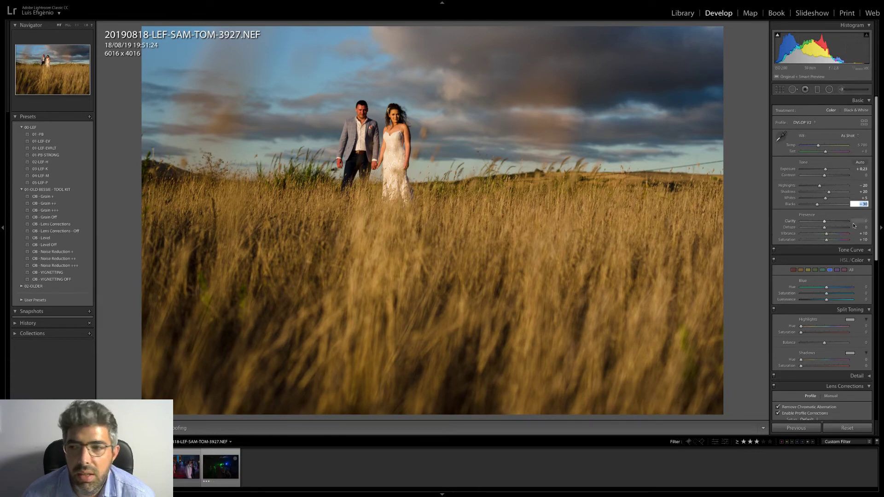
key(shift+Down)
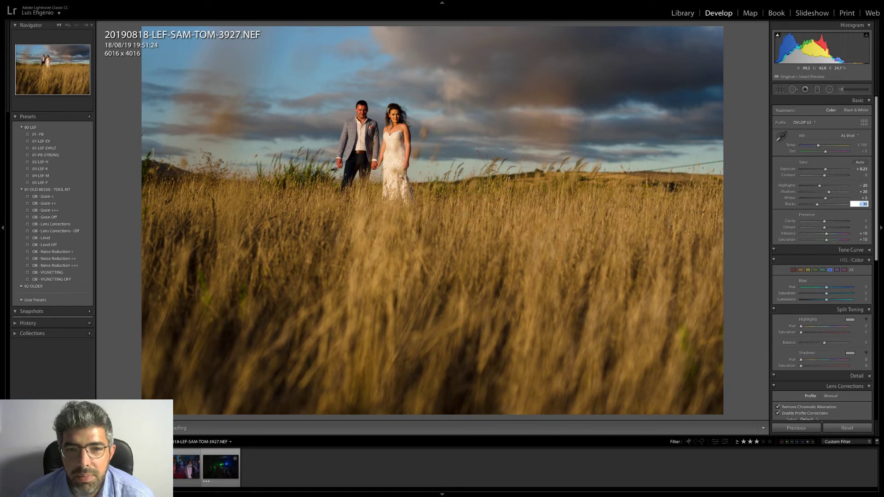
key(Return)
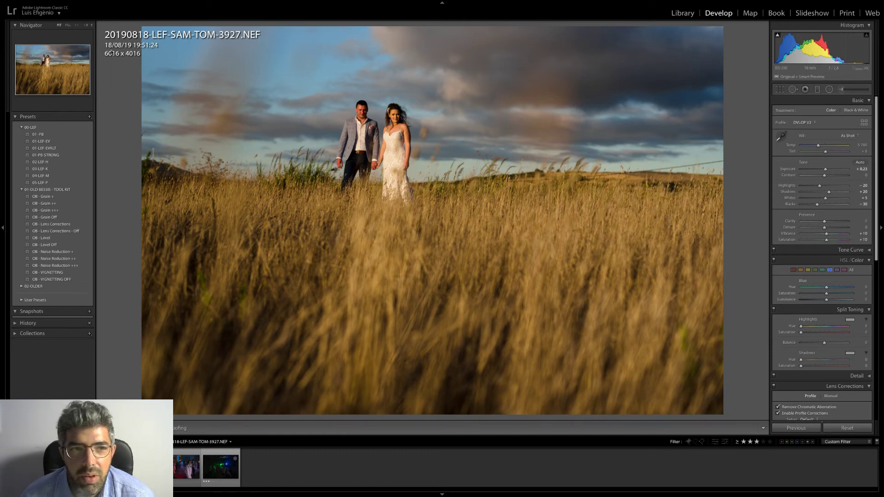
- Set the red hue to -7 and the red saturation to -14, judging the couple's skin tones up close
click(77, 25)
drag(483, 117, 578, 119)
drag(691, 44, 359, 178)
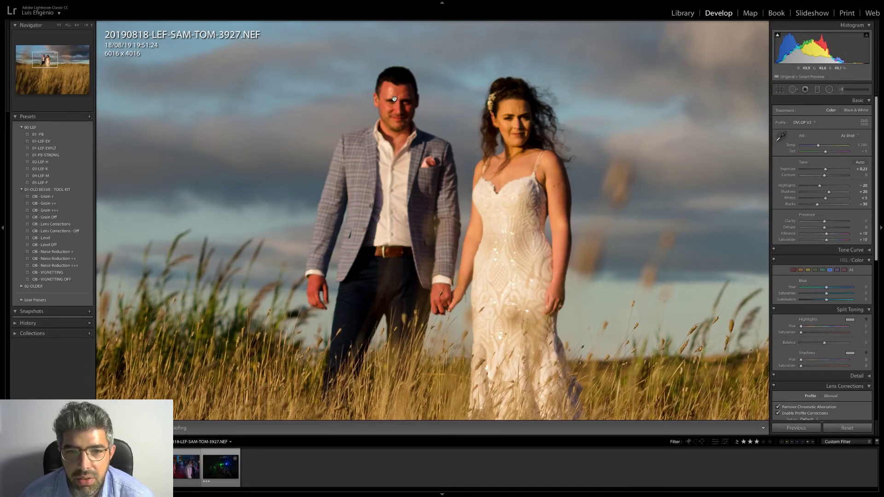
click(794, 270)
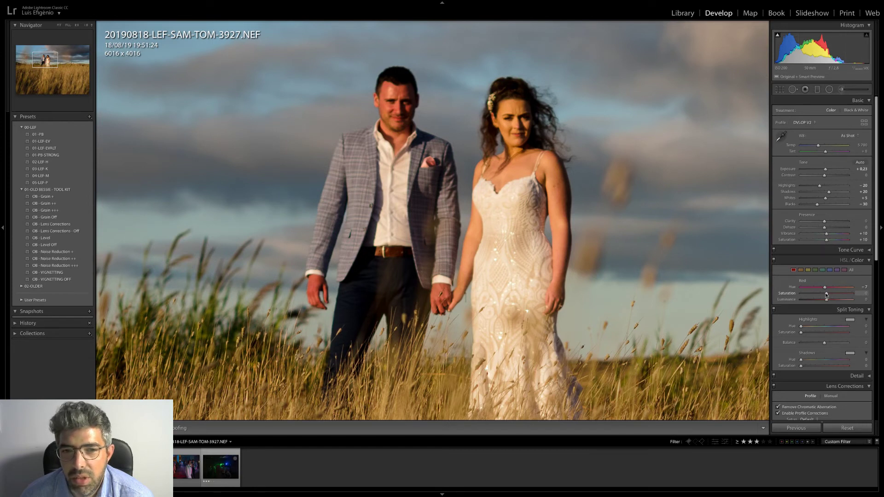
mouse_move(826, 295)
mouse_down()
mouse_move(815, 295)
mouse_move(823, 296)
mouse_up()
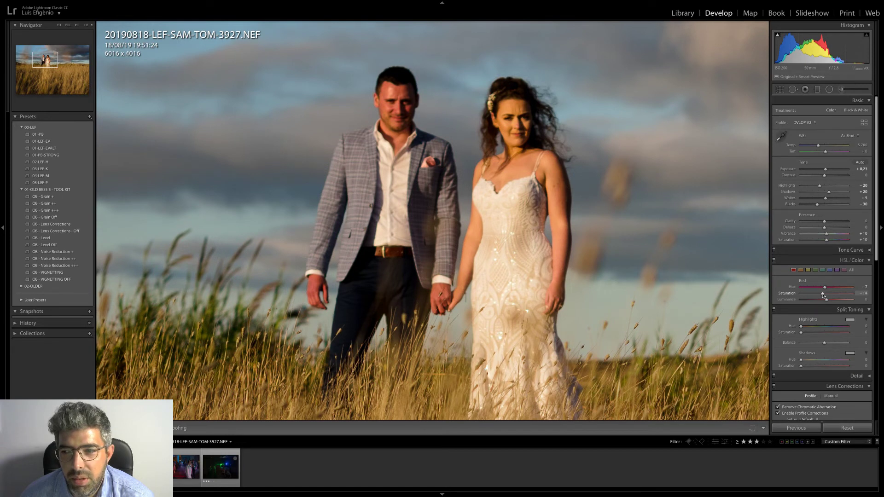
- Set the orange hue to -20, saturation to -27 and luminance to -4, and the yellow hue to -28, saturation to -17 and luminance to +5
click(801, 271)
mouse_move(822, 296)
mouse_down()
mouse_move(815, 290)
mouse_move(822, 291)
mouse_up()
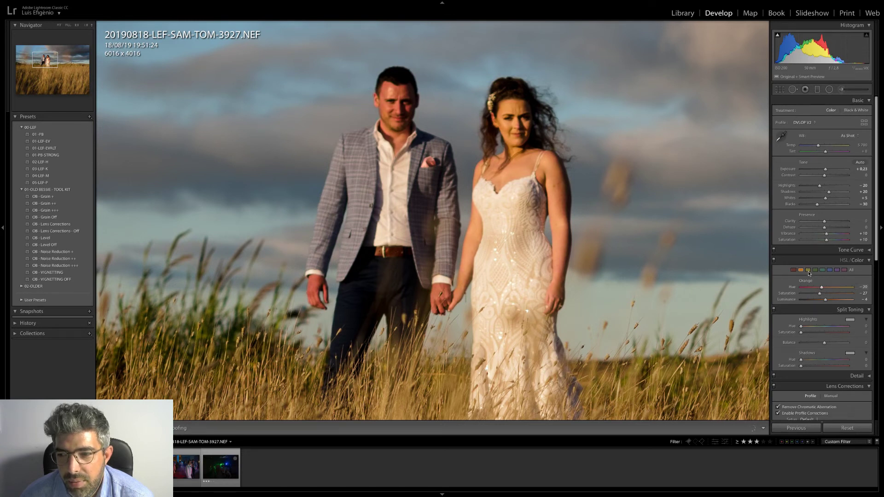
click(808, 270)
drag(826, 289, 821, 290)
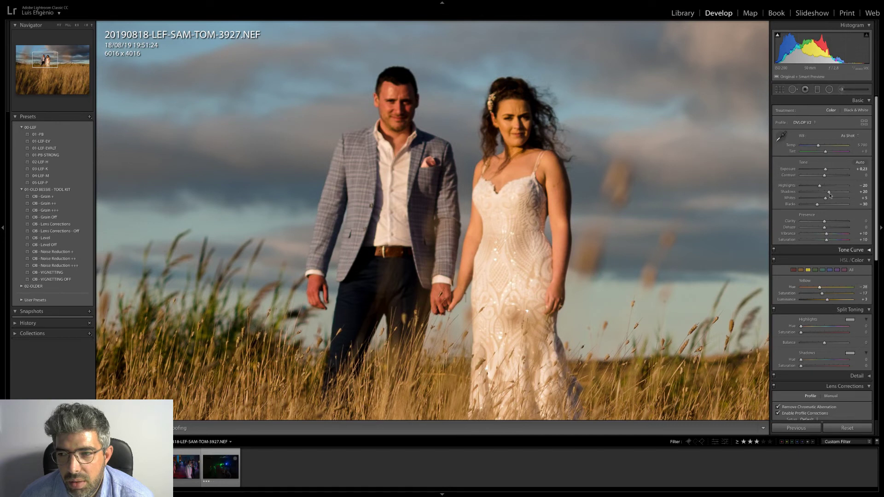
- Set the white balance tint of the grass-field photo to +28
click(860, 151)
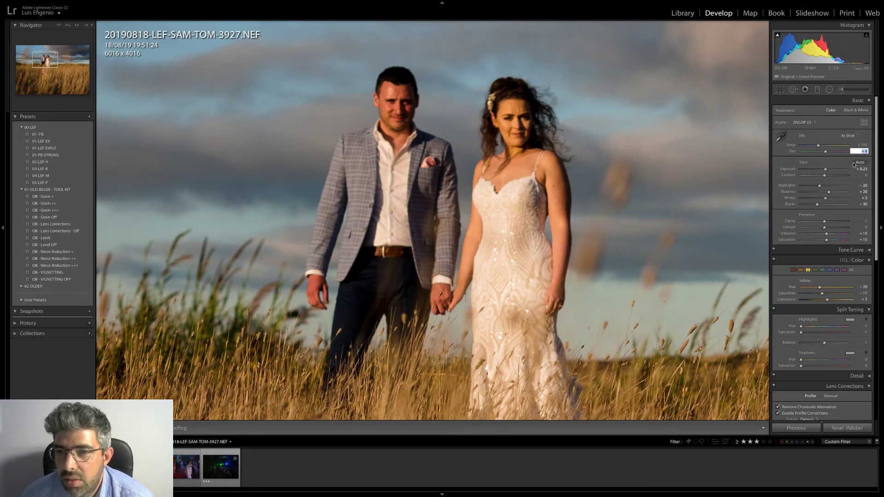
key(shift+Up)
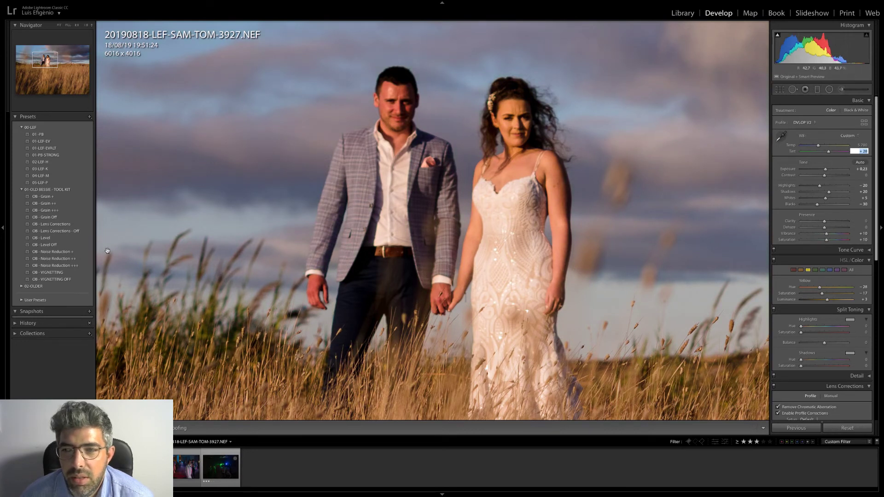
key(Return)
- Set the white balance temperature of the grass-field photo to 5500
click(87, 26)
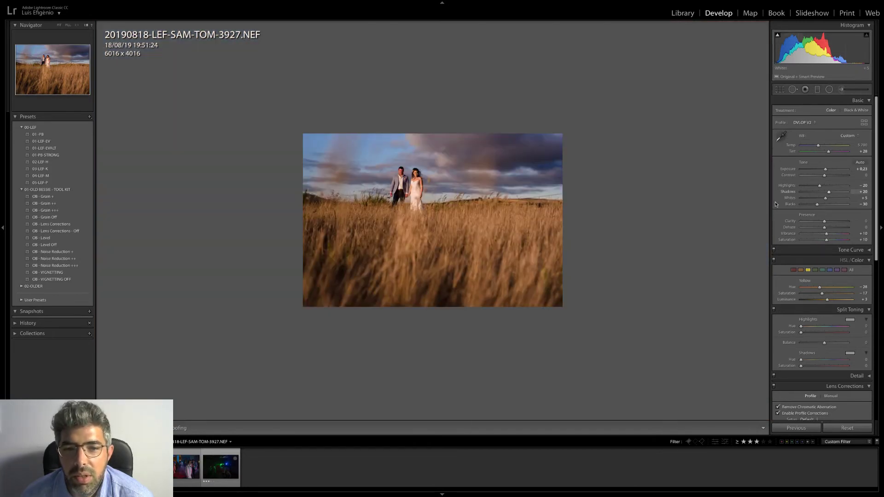
click(862, 145)
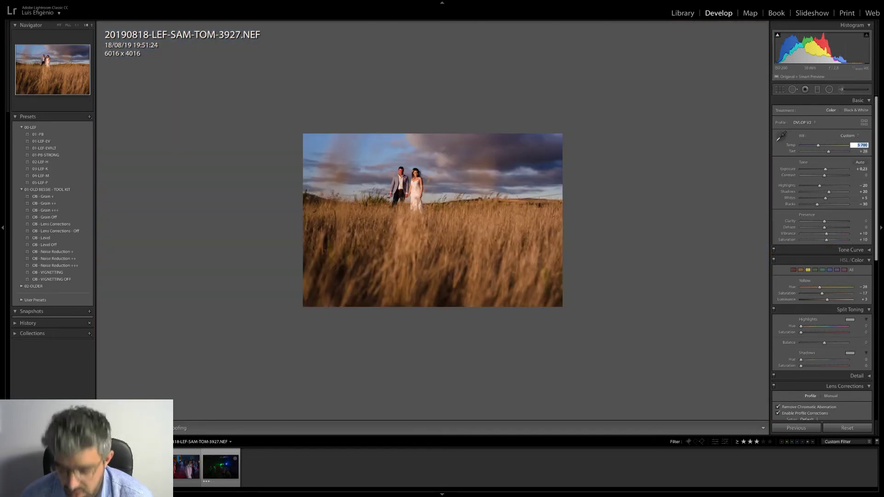
key(shift)
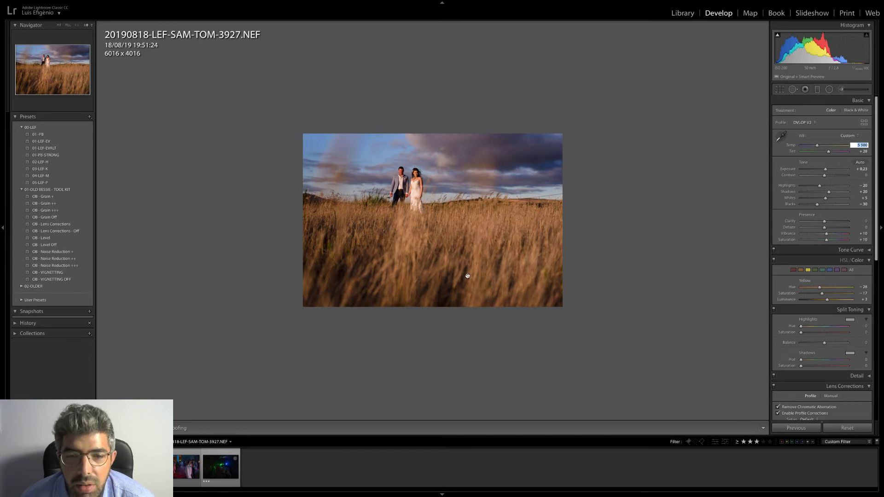
key(Return)
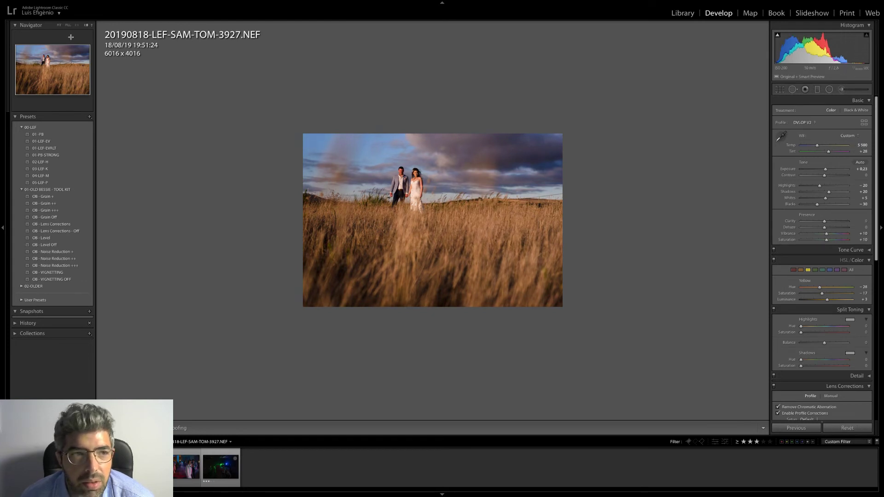
- Check the couple up close and try a warmer temperature, then return it to 5500
click(59, 26)
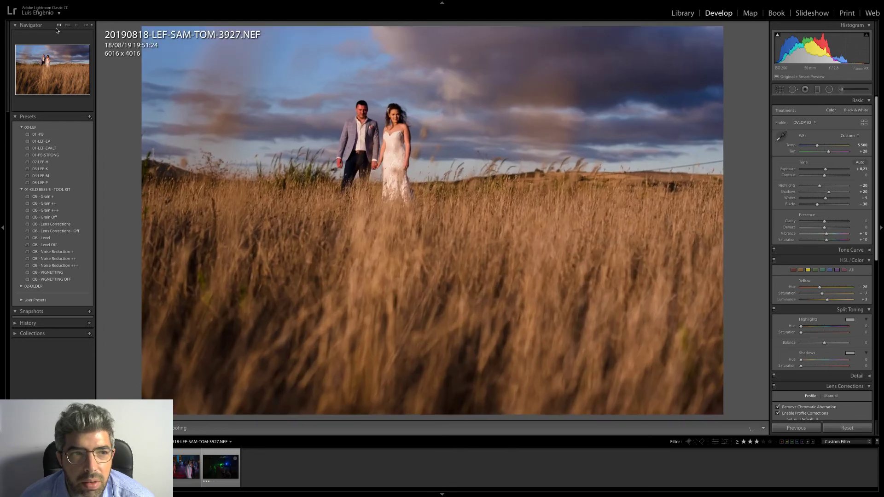
click(68, 25)
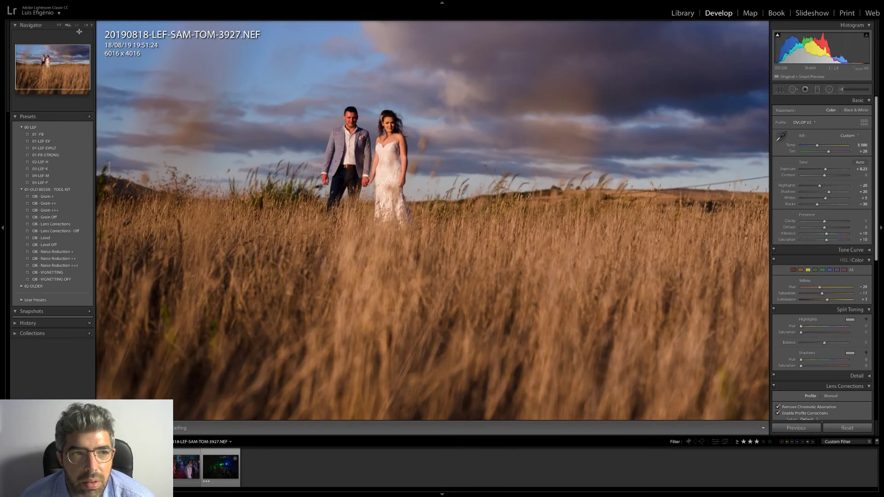
click(77, 26)
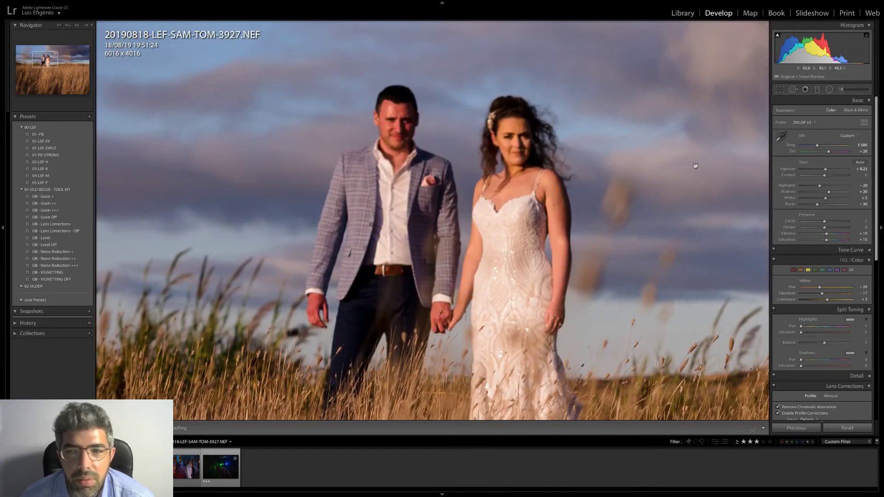
click(861, 145)
key(shift+Up)
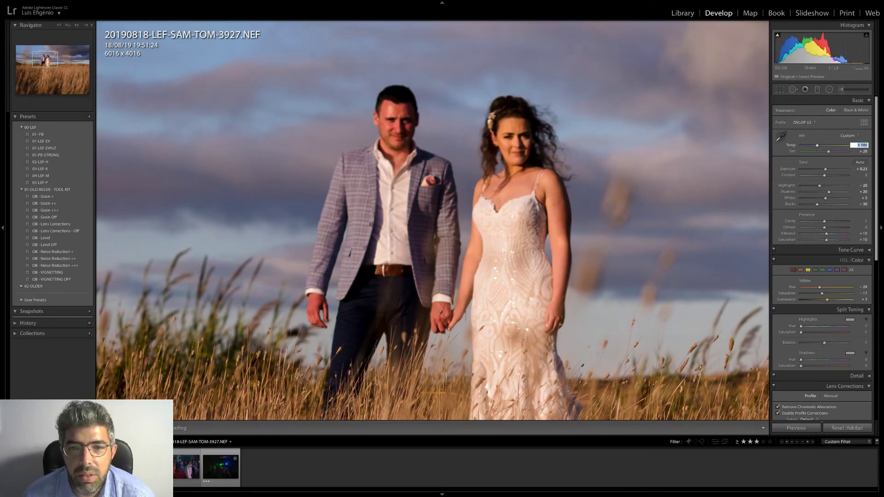
key(shift+Up)
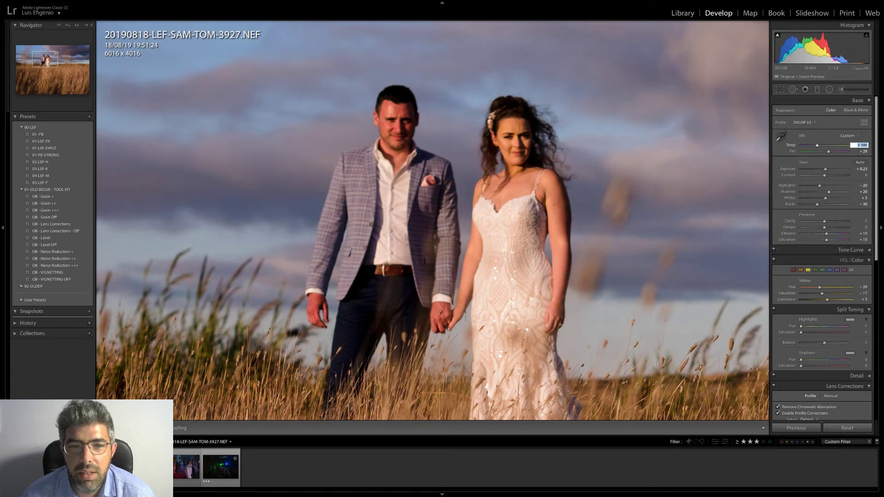
- Set the red saturation to -31 and the red luminance to +11 for the couple's skin tones
click(796, 271)
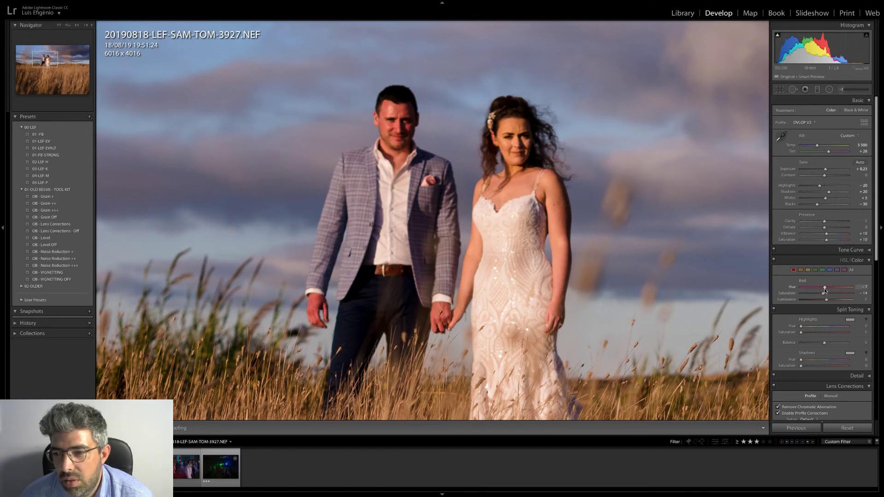
drag(824, 295, 820, 297)
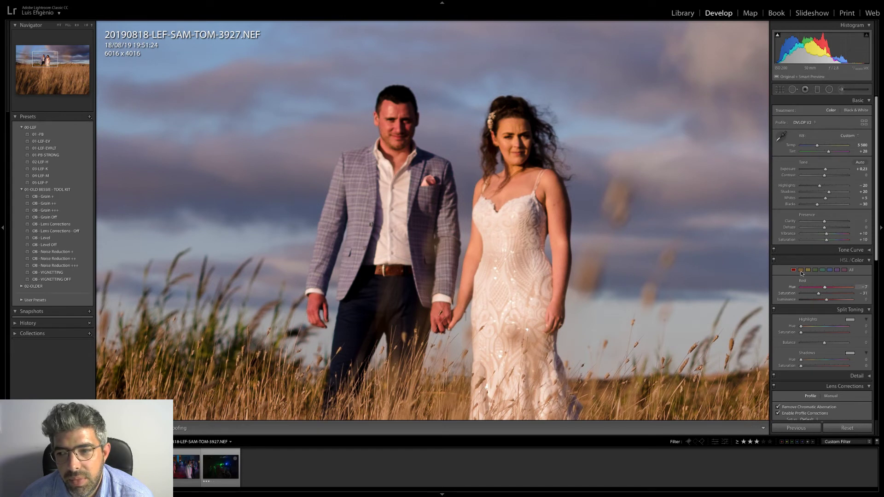
drag(826, 300, 831, 302)
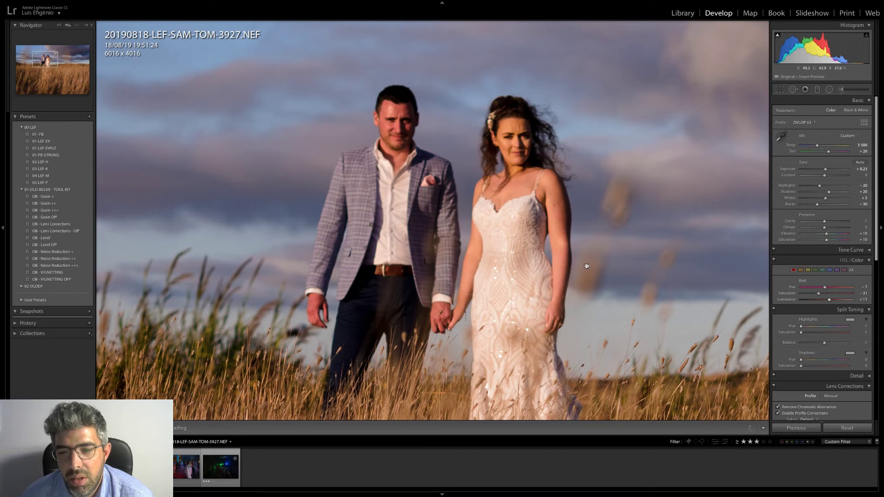
click(520, 205)
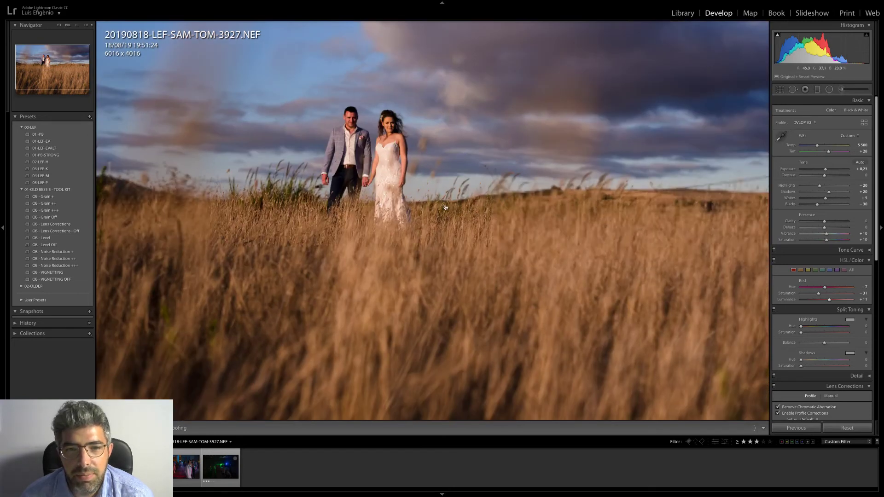
- Tint the highlights with Split Toning, using a warm yellow at hue 49 and saturation 9
click(60, 26)
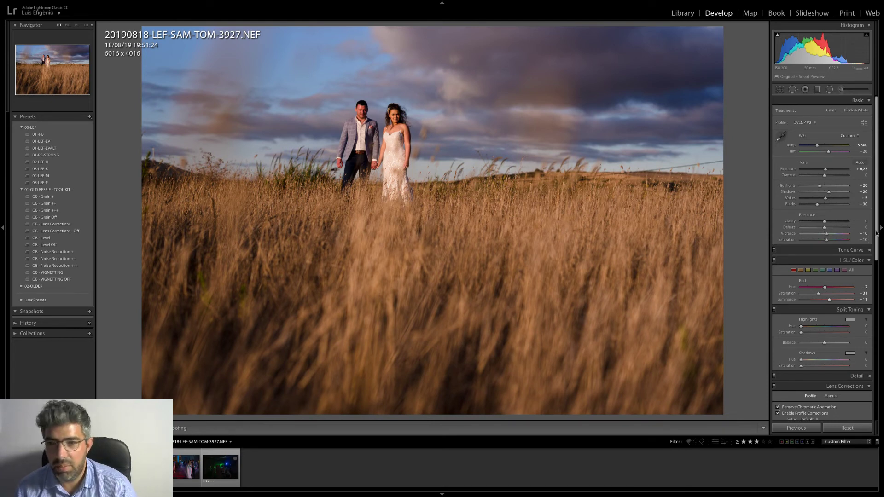
drag(877, 234, 877, 247)
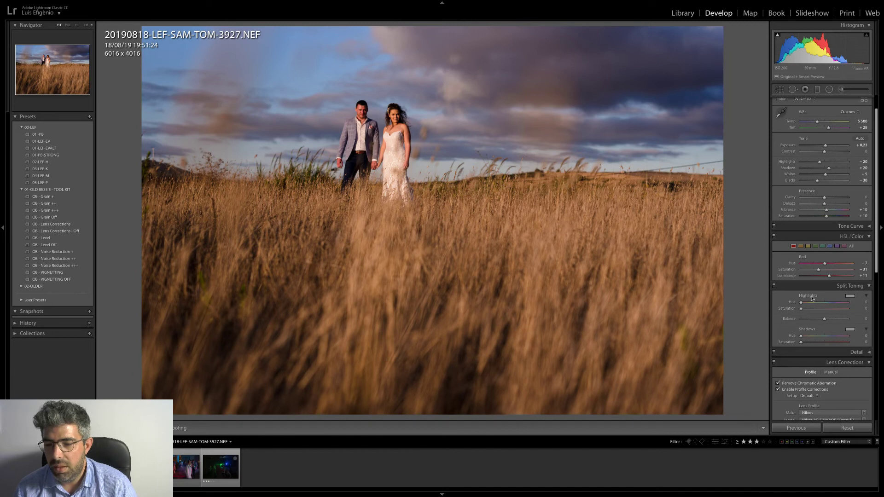
click(853, 296)
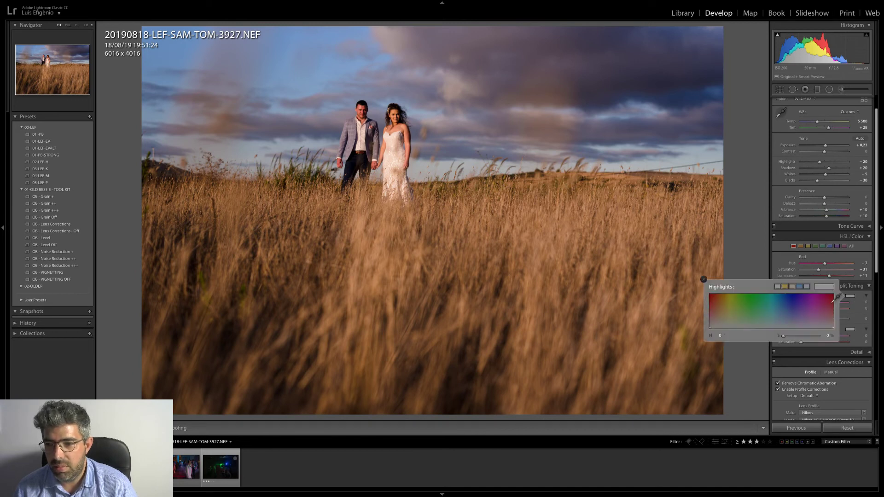
click(721, 319)
drag(720, 319, 727, 325)
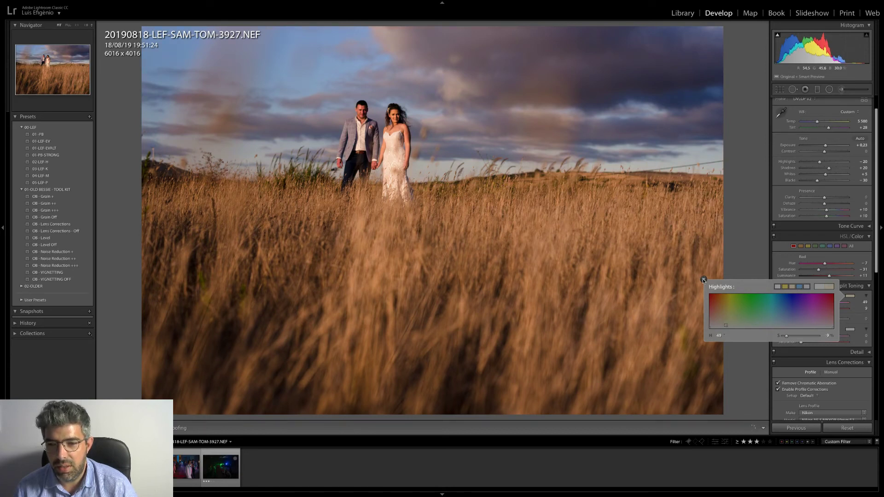
click(703, 279)
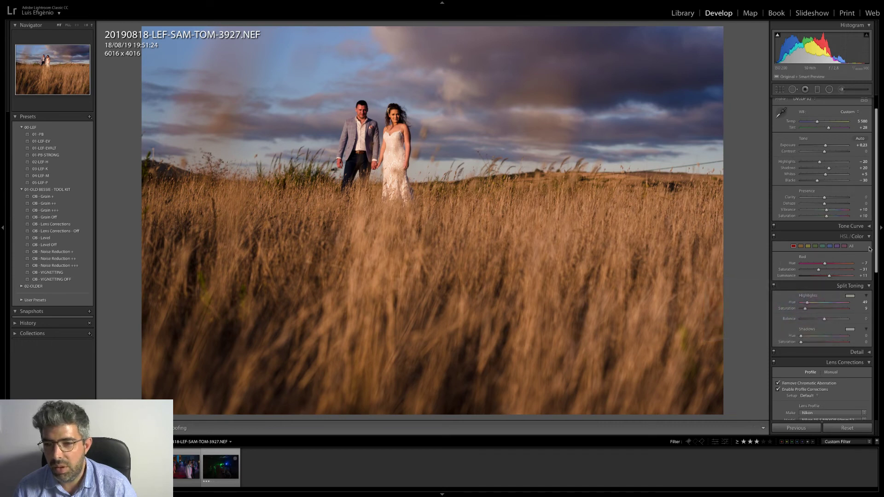
- Raise the blue saturation to +100 to intensify the sky
drag(877, 245, 876, 240)
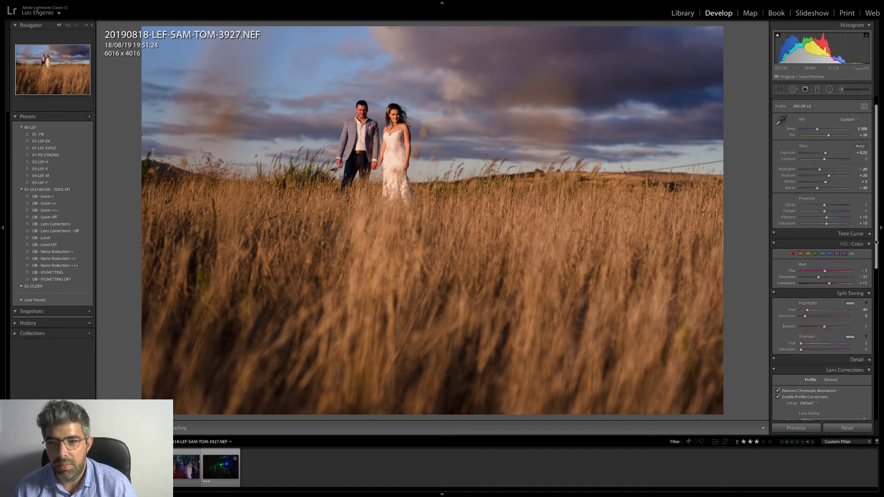
click(829, 253)
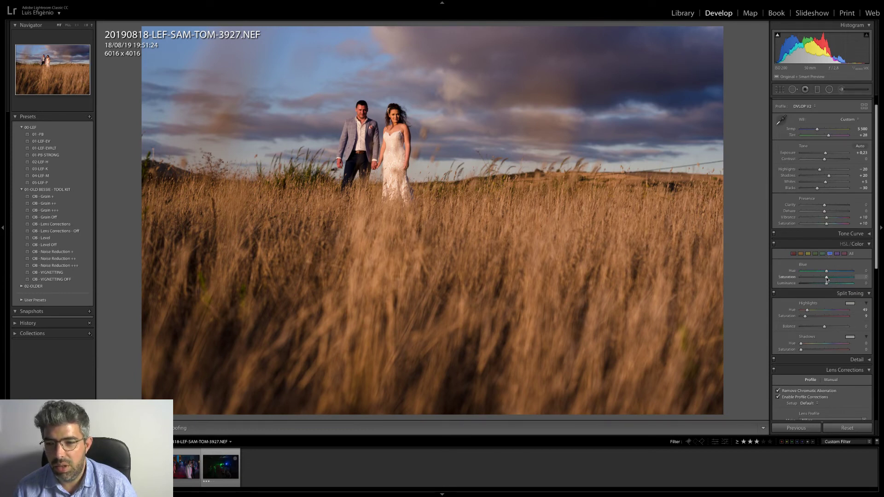
drag(827, 279, 864, 279)
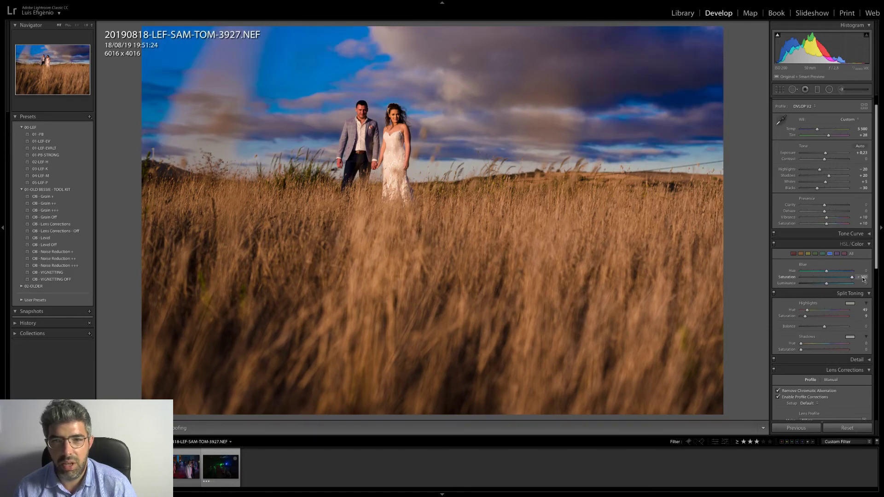
- Reduce the blue saturation to -9, and set the photo's overall vibrance to +16 and saturation to +4
drag(864, 279, 824, 280)
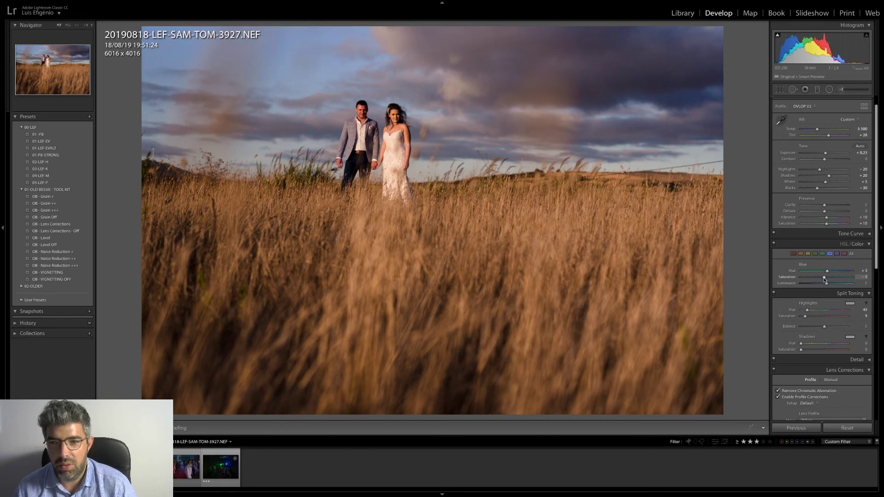
click(368, 140)
click(368, 140)
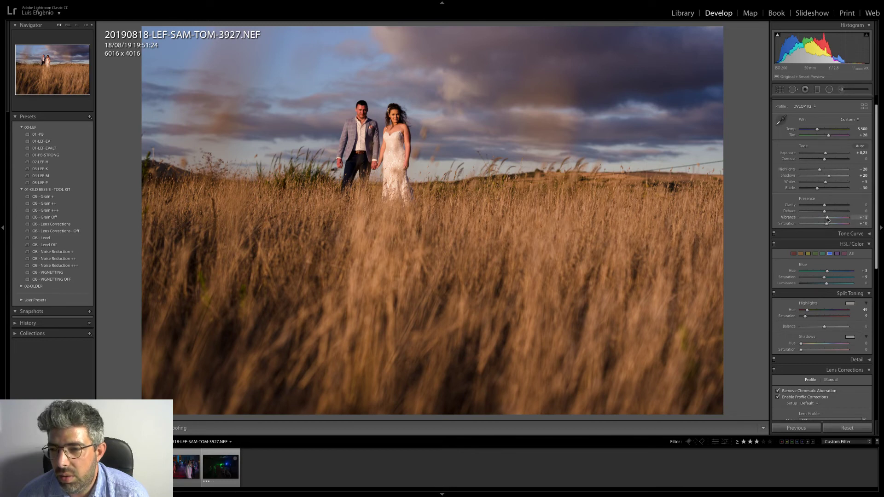
drag(827, 217, 826, 225)
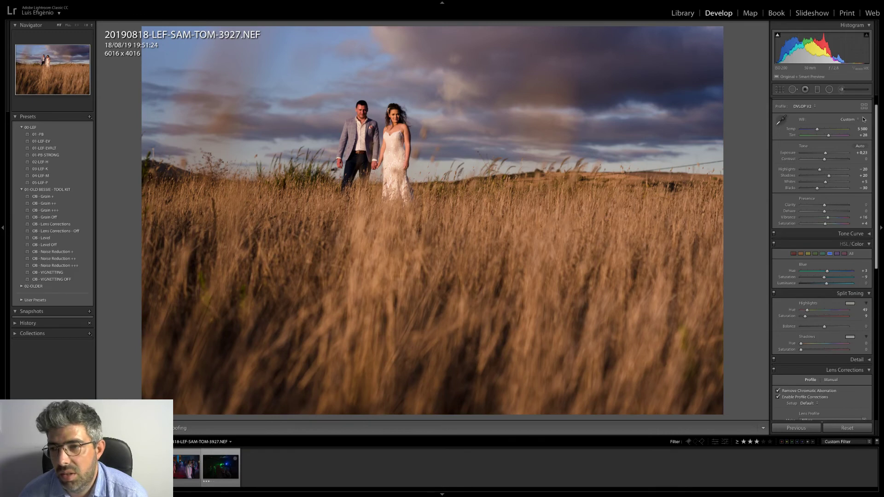
- Paint the grass with an adjustment brush of size 14, using exposure 0, saturation 24 and a slight clarity boost
click(842, 90)
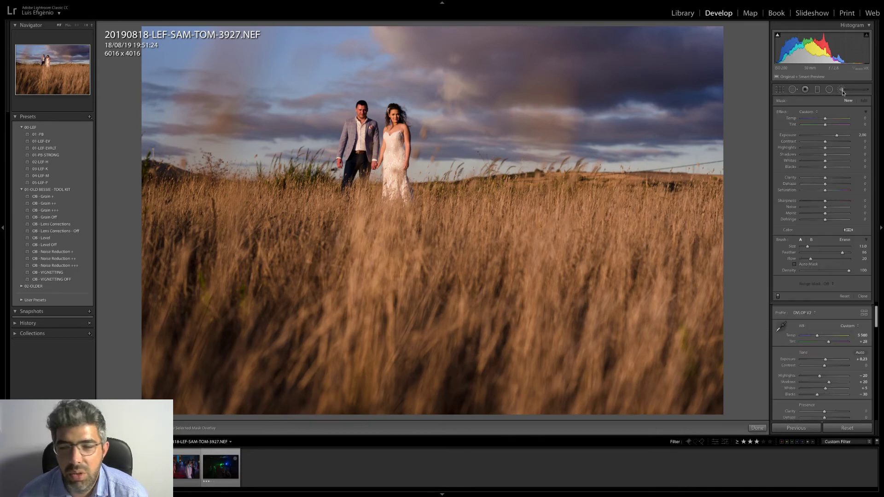
click(828, 136)
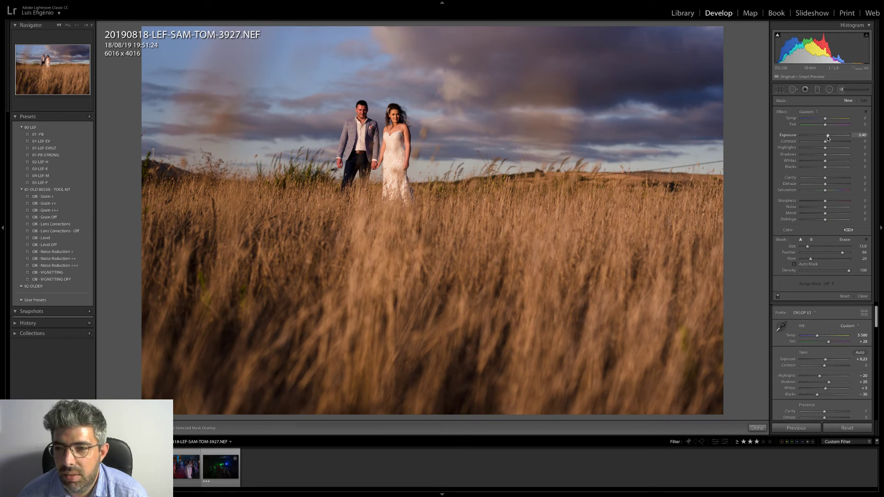
double_click(828, 136)
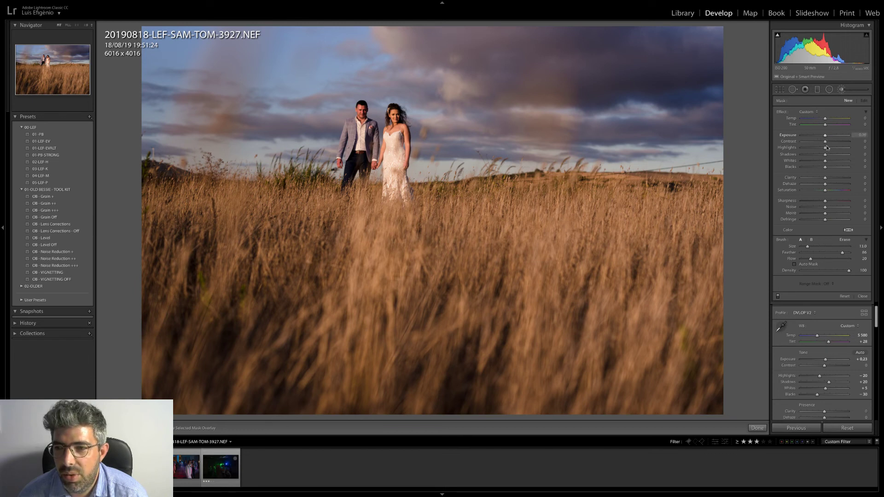
click(836, 190)
drag(835, 190, 831, 191)
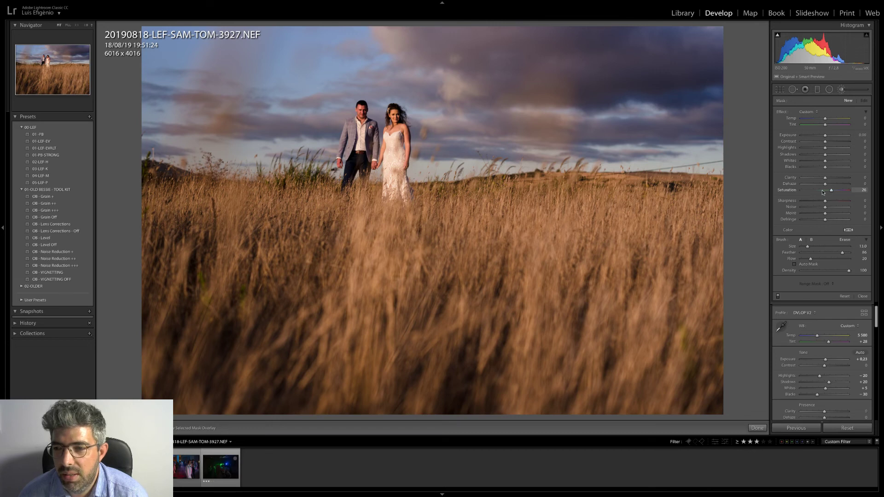
scroll(557, 237, up, 3)
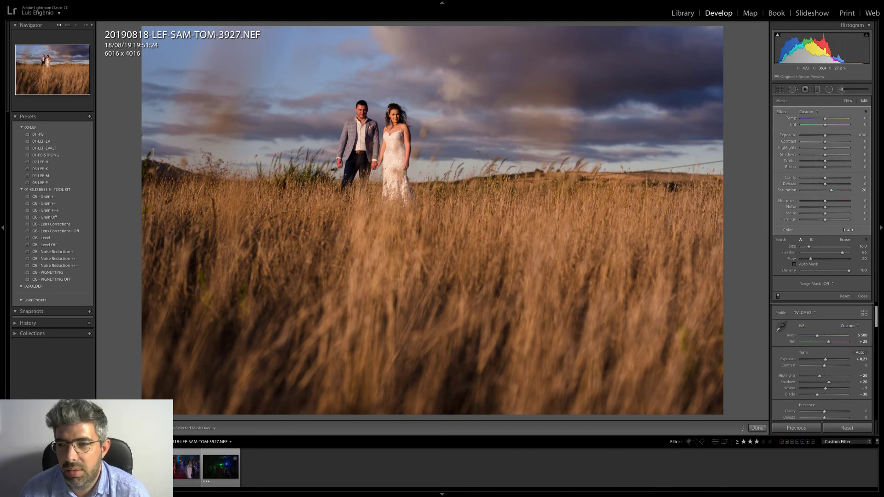
mouse_move(831, 190)
mouse_down()
mouse_move(848, 189)
mouse_move(832, 194)
mouse_up()
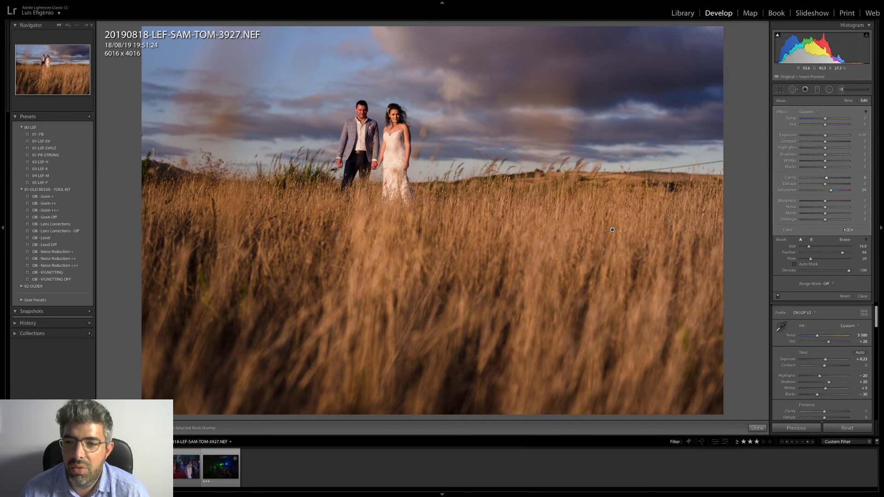
- Crop the photo to 5896 x 3936 and cycle the crop guides to the mirrored triangle overlay
click(782, 90)
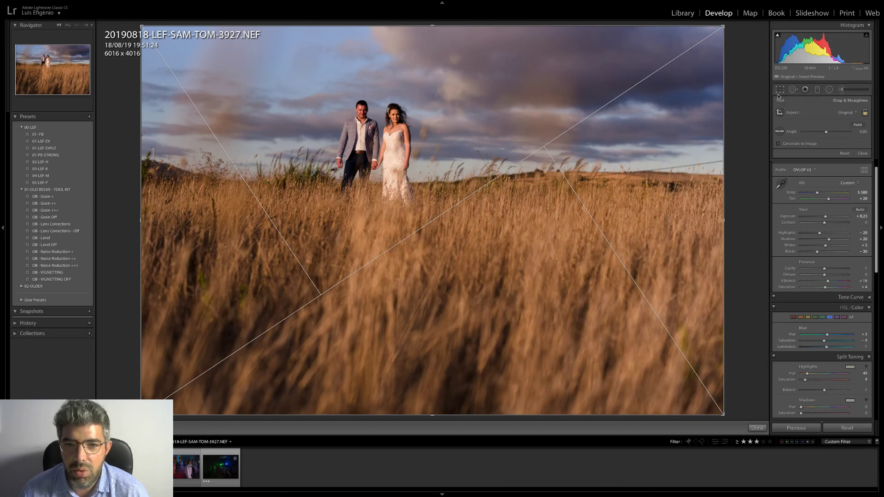
drag(722, 27, 719, 31)
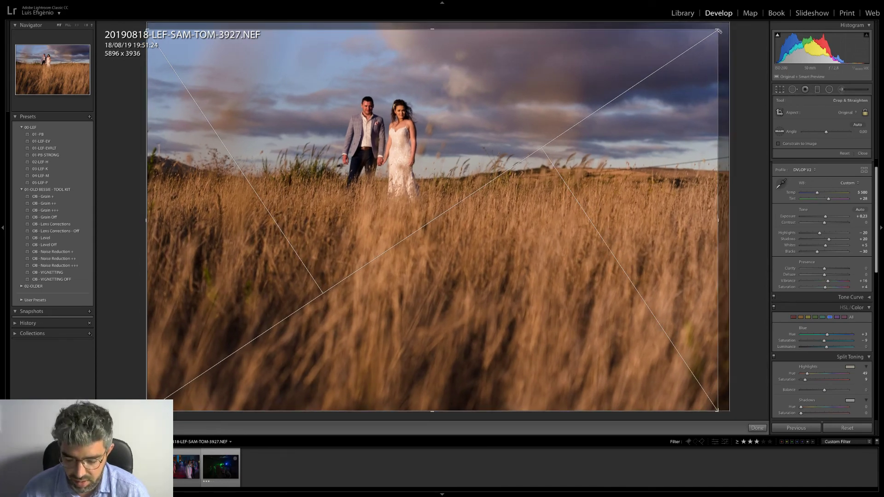
key(o)
key(o)
key(o)
key(o)
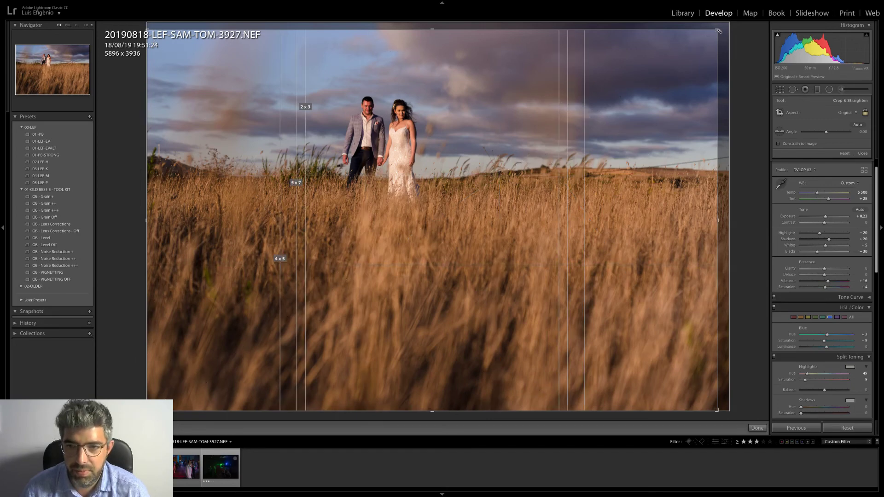
drag(697, 43, 691, 45)
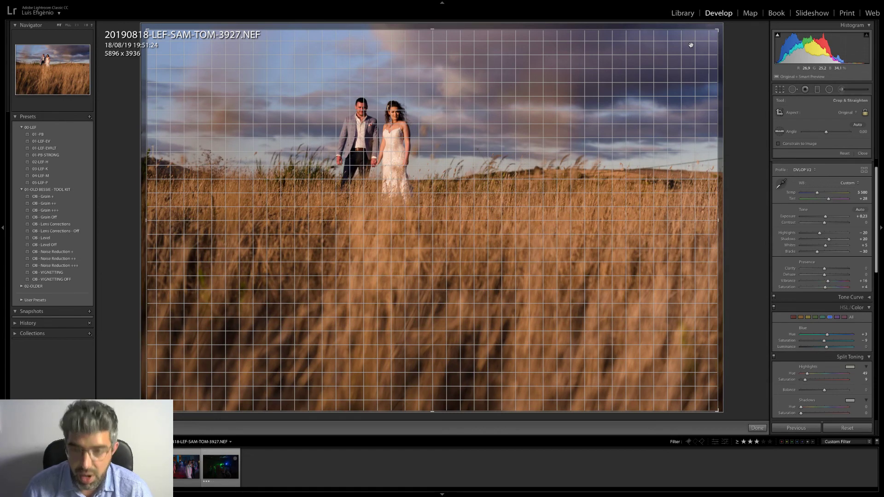
key(o)
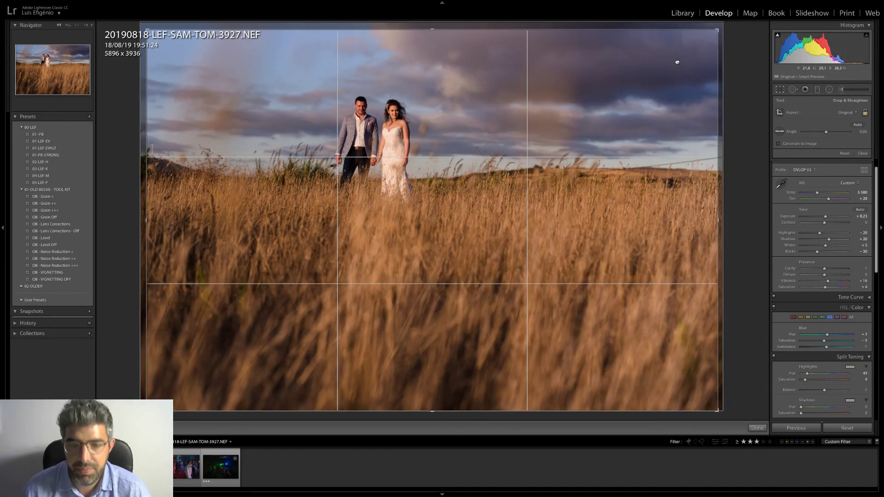
key(o)
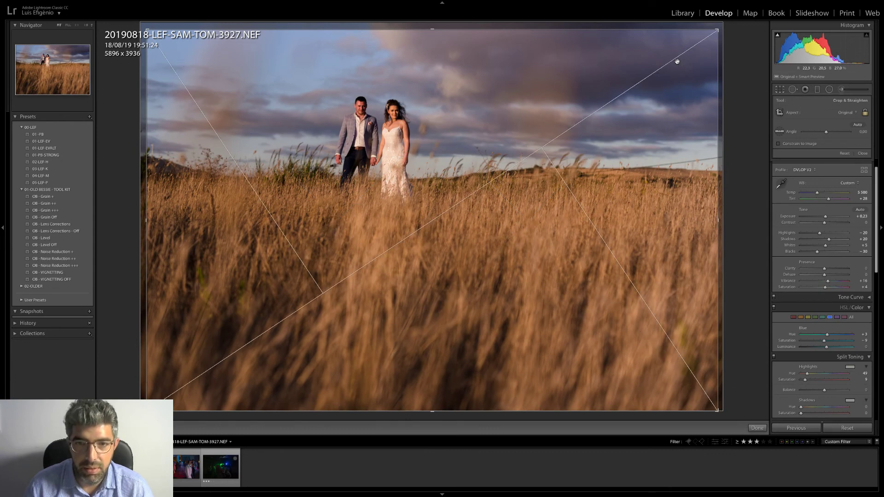
key(shift+o)
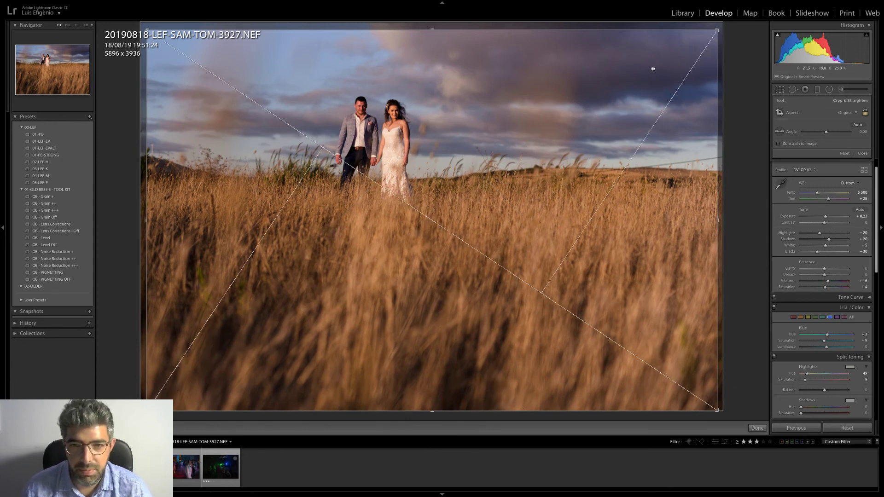
- Tighten the crop to 5699 x 3805 and shift the framing around the couple
drag(718, 31, 714, 36)
drag(665, 57, 659, 59)
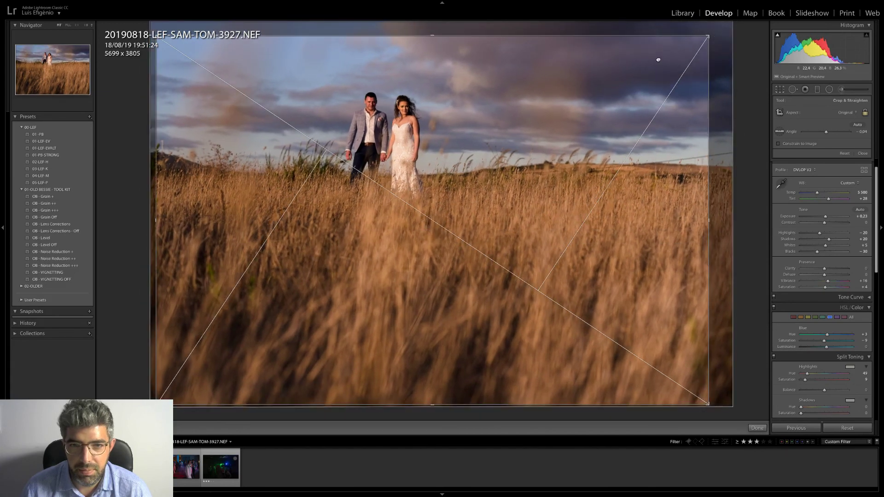
key(Return)
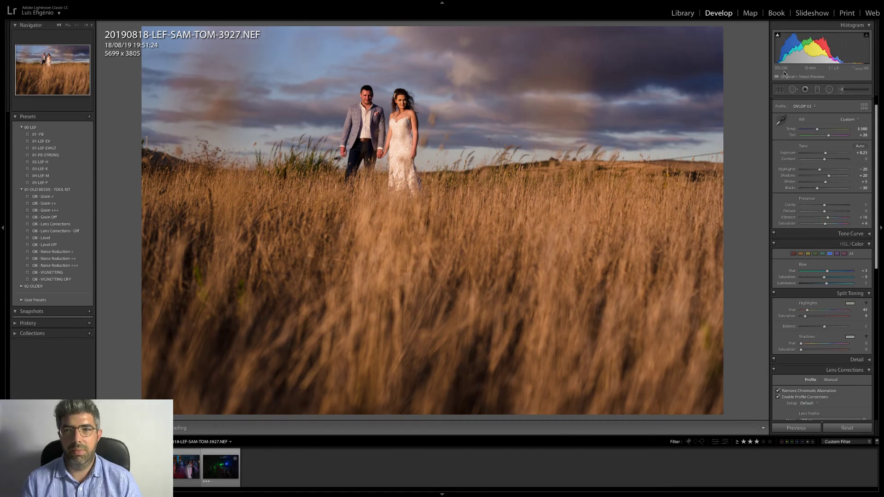
click(780, 90)
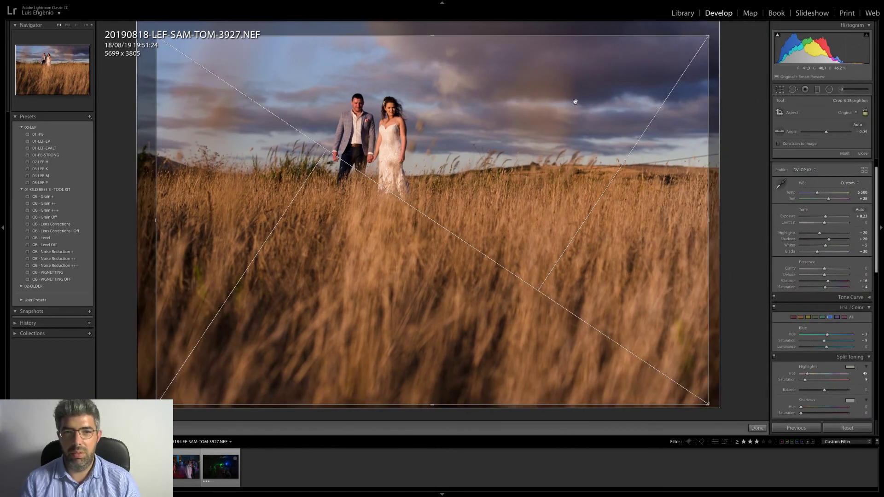
key(Return)
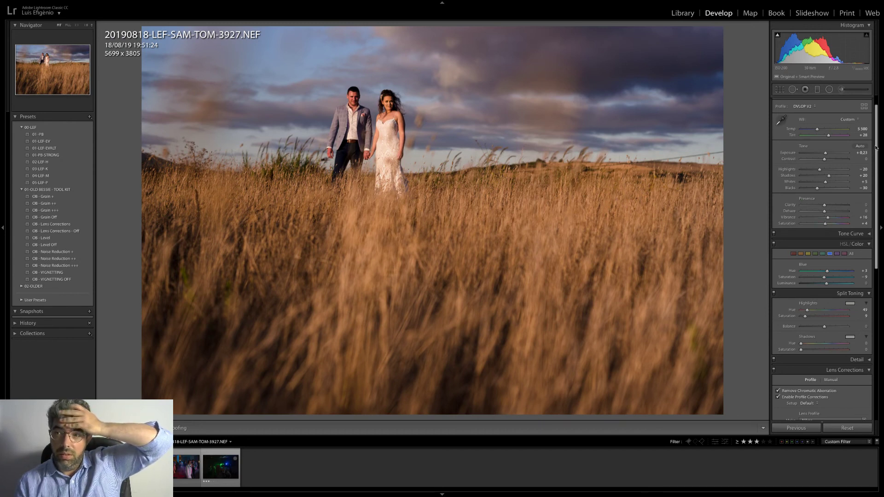
- Zoom in on the couple, compare the OB - Grain ++ and OB - Grain + presets, and keep OB - Grain + applied
scroll(872, 251, down, 8)
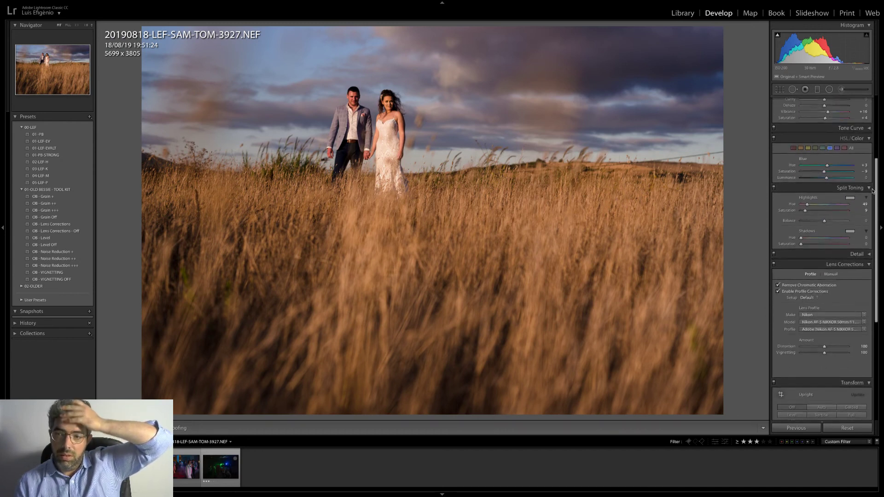
scroll(871, 251, down, 3)
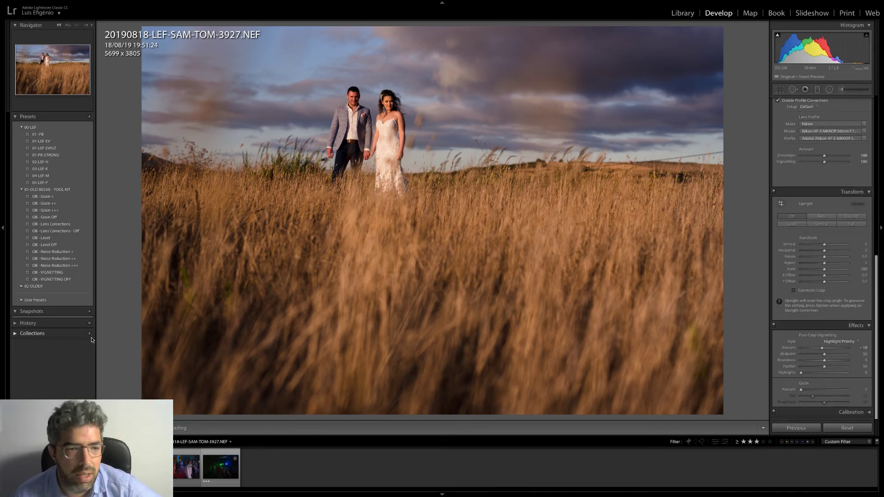
click(386, 105)
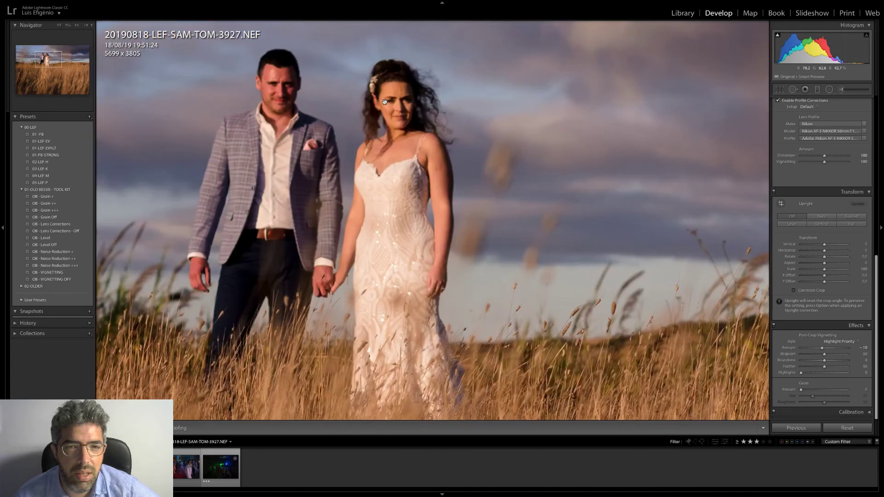
click(50, 204)
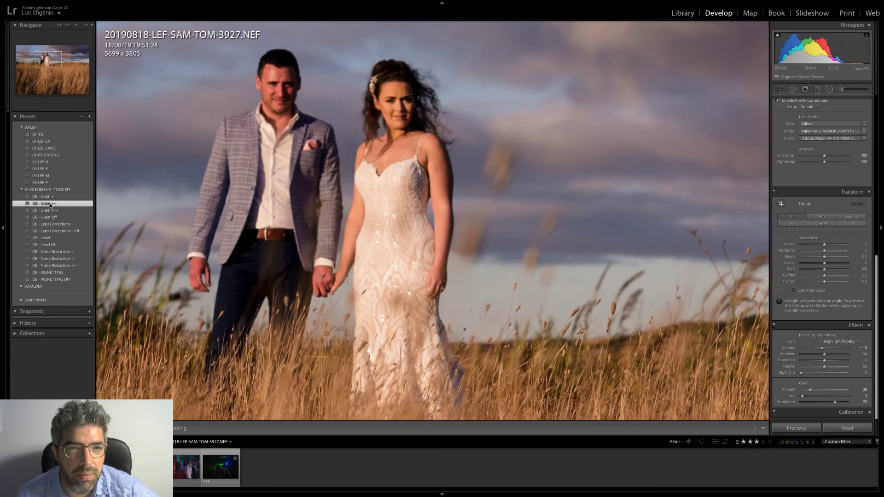
click(52, 198)
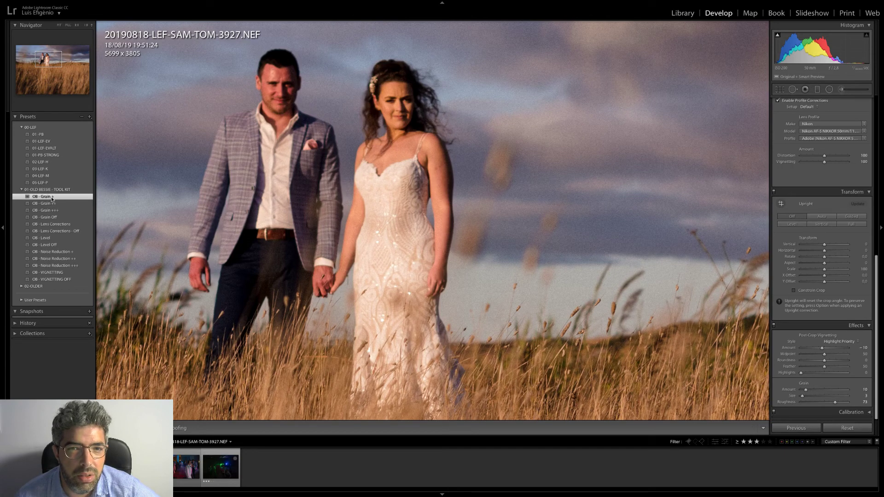
click(396, 123)
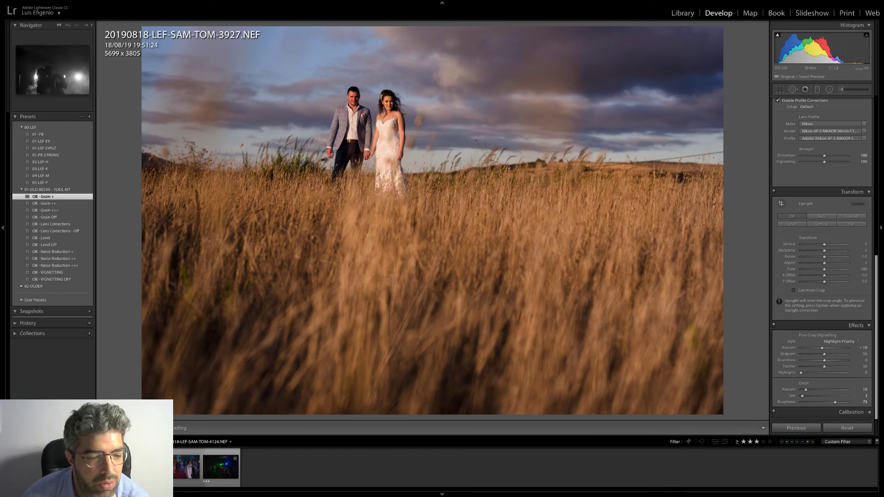
- Open the backlit black-and-white dance photo 4124 and raise its exposure to +1.75
click(147, 467)
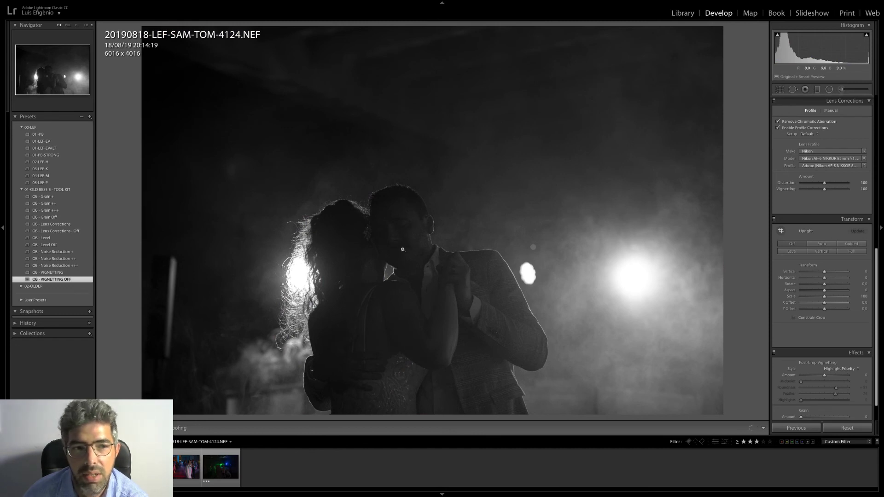
scroll(875, 267, up, 10)
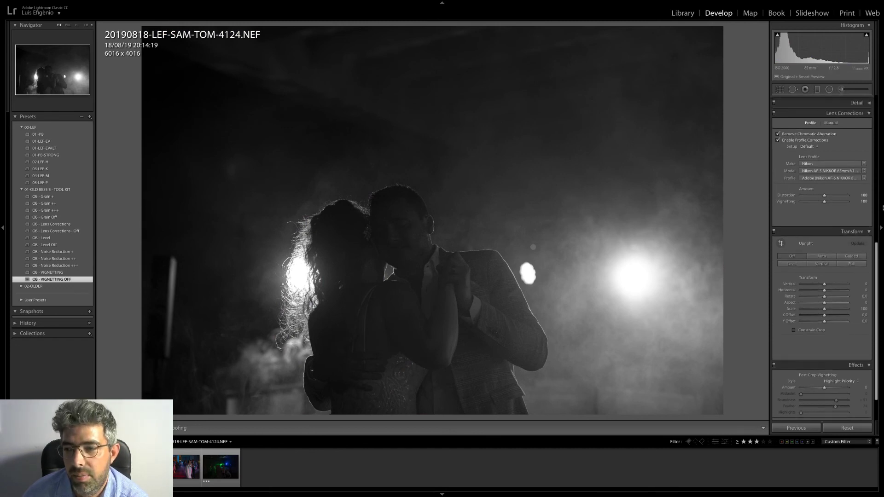
drag(824, 169, 833, 170)
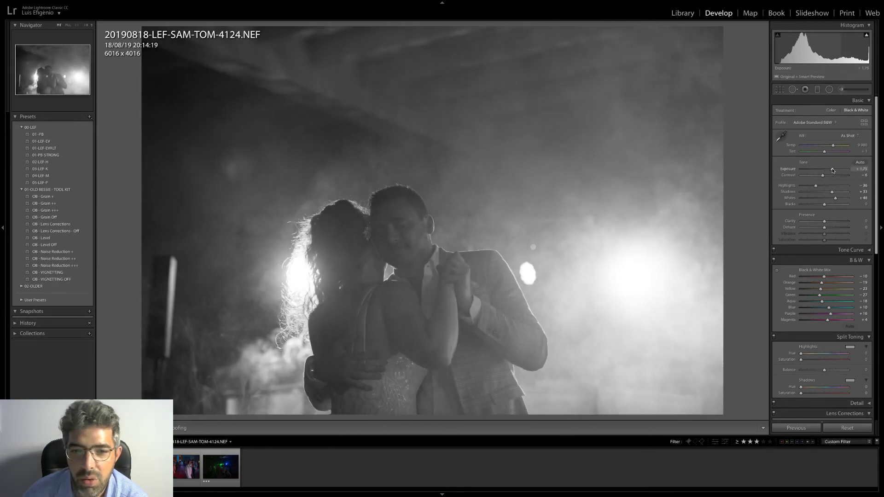
click(399, 240)
click(476, 231)
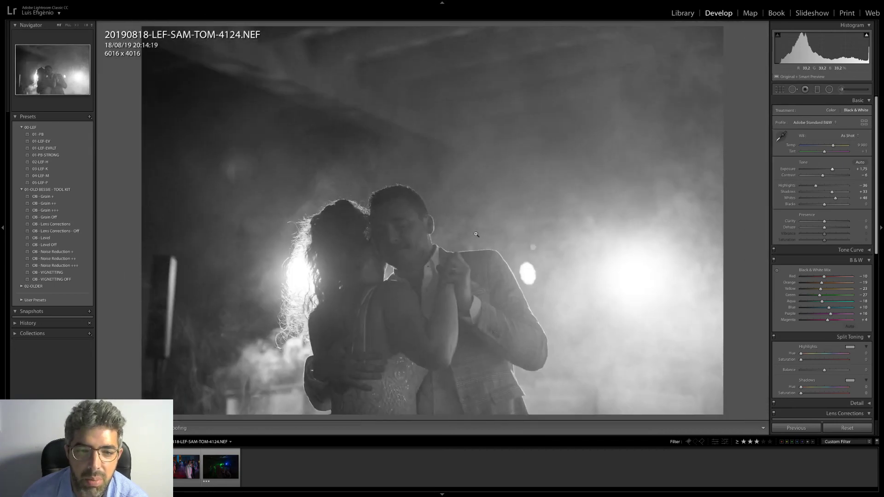